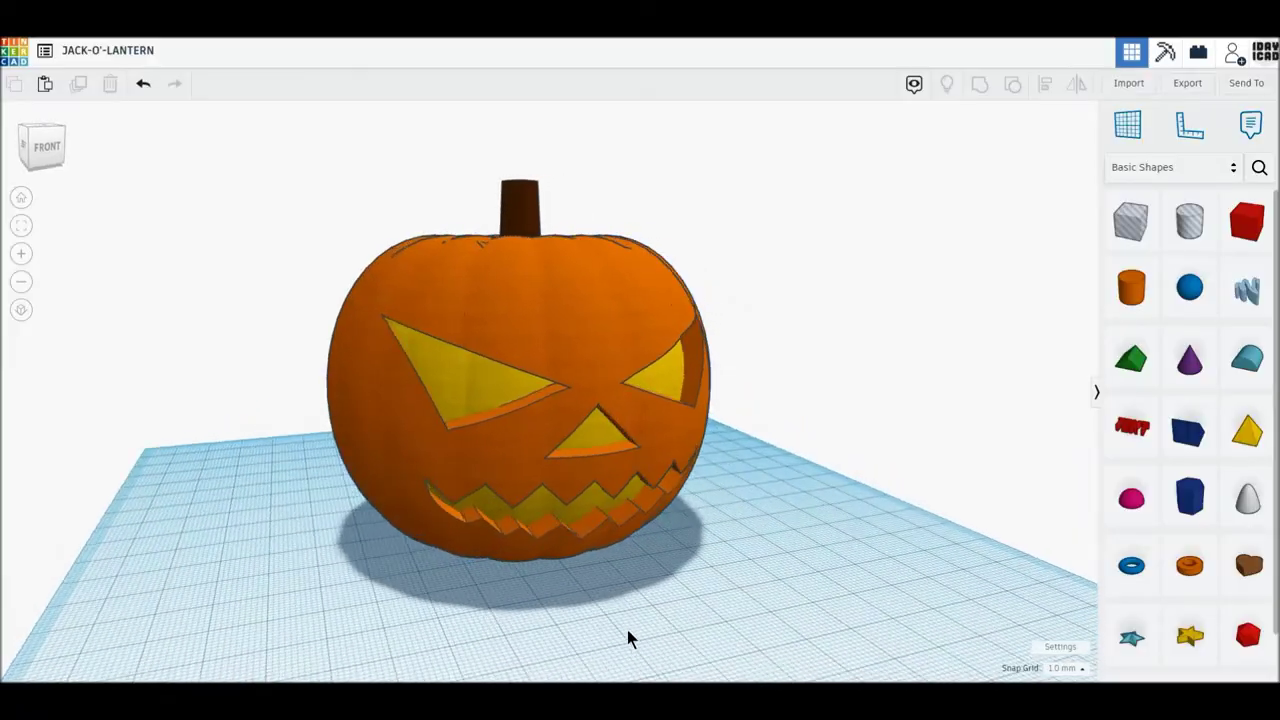
{"action": "scroll", "coordinate": [556, 622], "scroll_direction": "up", "scroll_amount": 2}
{"action": "mouse_move", "coordinate": [546, 617]}
{"action": "right_mouse_down"}
{"action": "mouse_move", "coordinate": [589, 651]}
{"action": "mouse_move", "coordinate": [589, 631]}
{"action": "mouse_move", "coordinate": [533, 625]}
{"action": "right_mouse_up"}
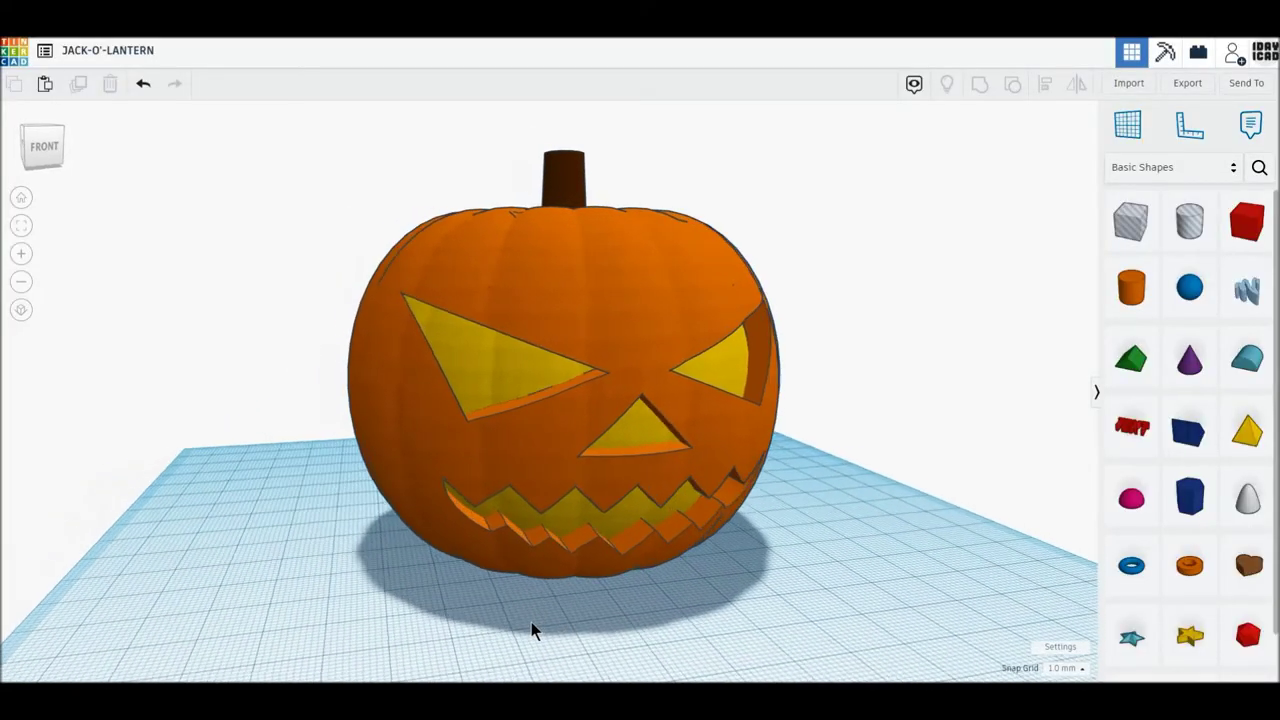
{"action": "scroll", "coordinate": [531, 622], "scroll_direction": "up", "scroll_amount": 2}
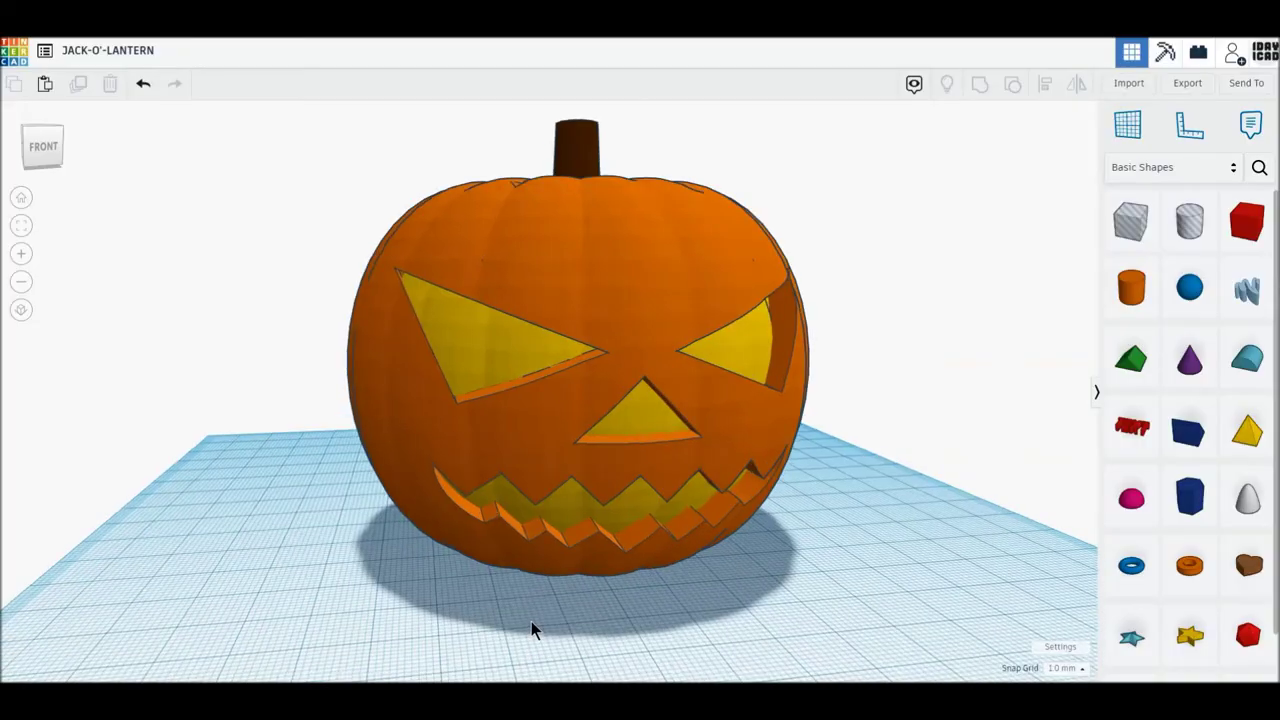
{"action": "right_click_drag", "start_coordinate": [531, 621], "coordinate": [507, 642]}
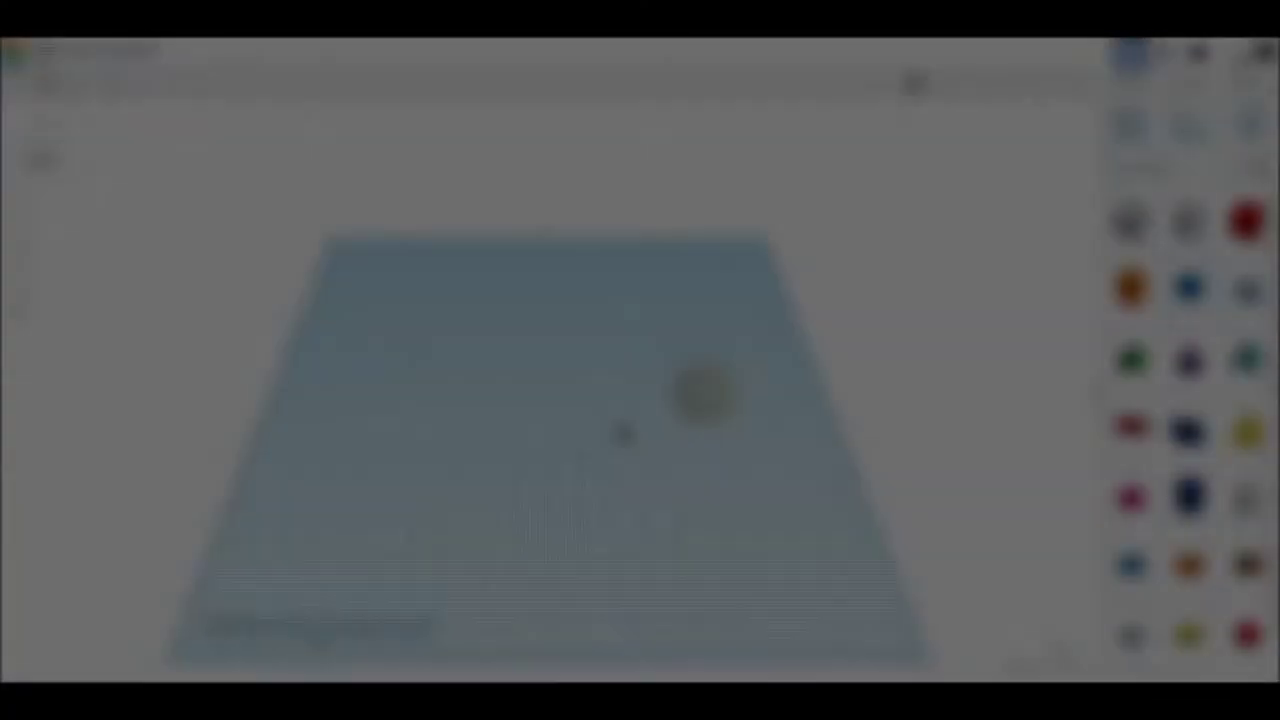
- Place a sphere near the middle of the workplane and set its steps to 24
{"action": "left_click_drag", "start_coordinate": [623, 434], "coordinate": [560, 460]}
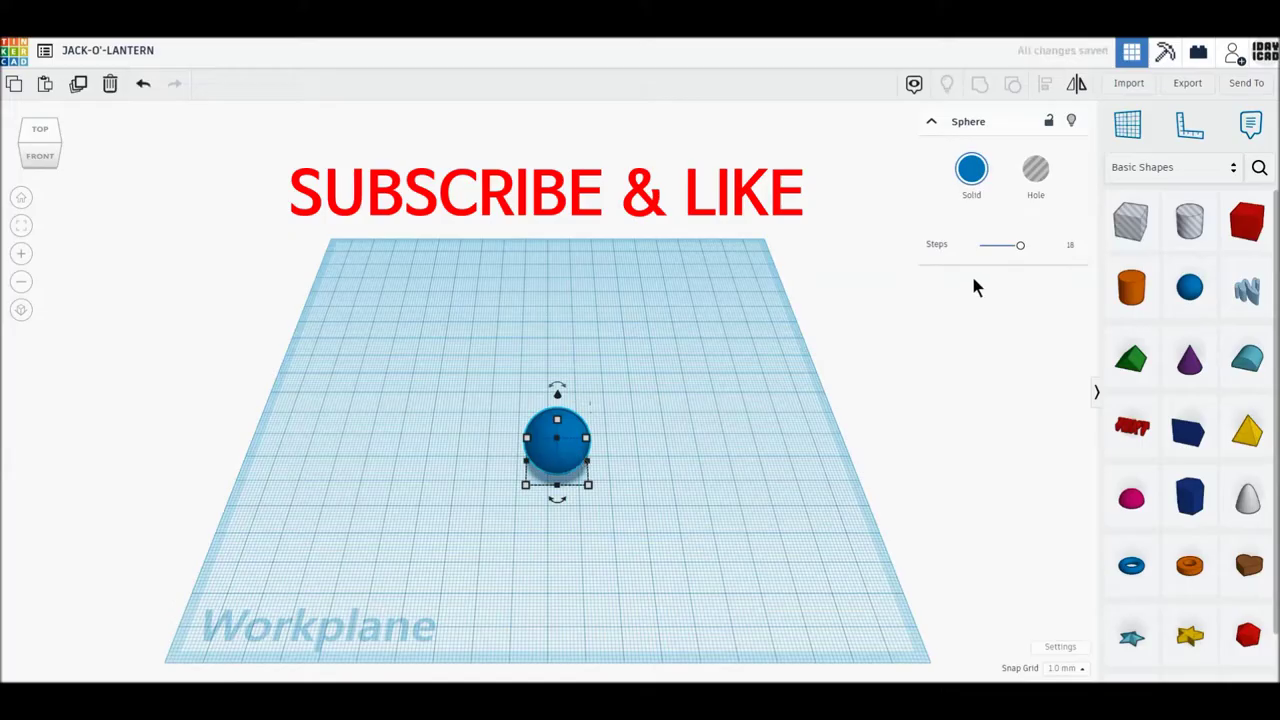
{"action": "left_click_drag", "start_coordinate": [1022, 252], "coordinate": [1057, 254]}
- In an orthographic top view, set the sphere's width and length to 50 mm each and move it to the workplane's centre
{"action": "mouse_move", "coordinate": [585, 441]}
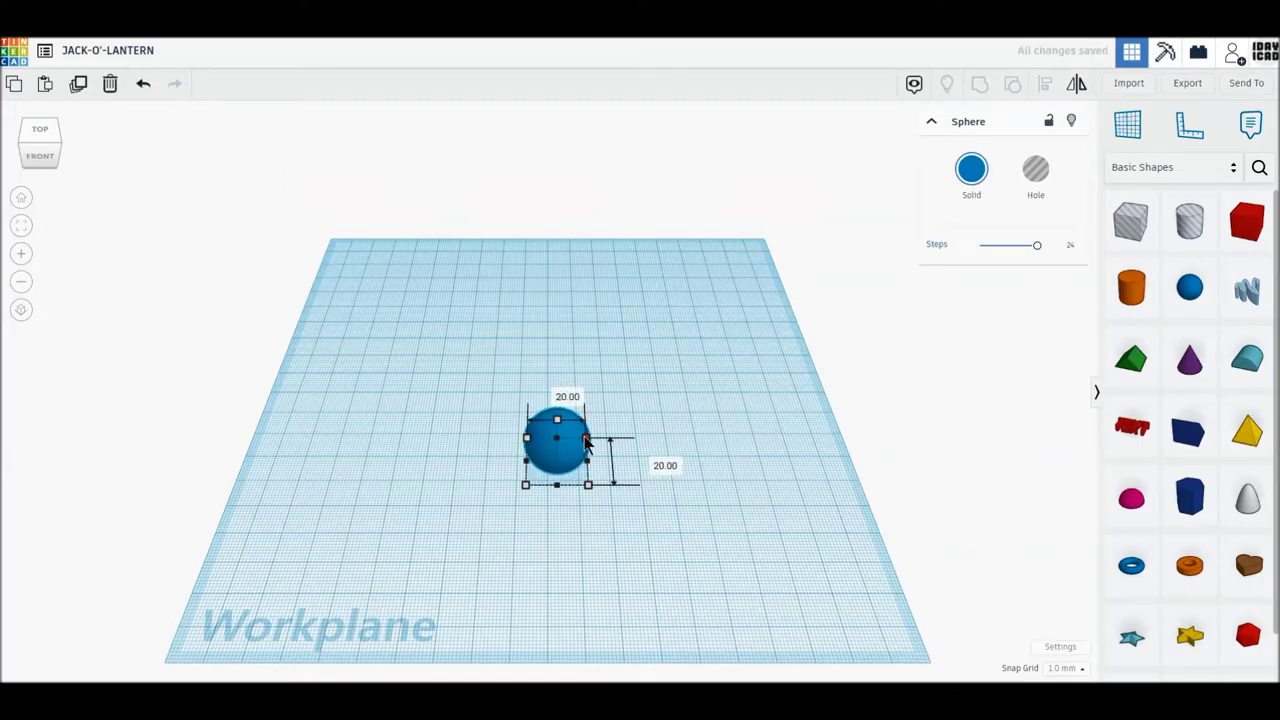
{"action": "scroll", "coordinate": [531, 466], "scroll_direction": "up", "scroll_amount": 1}
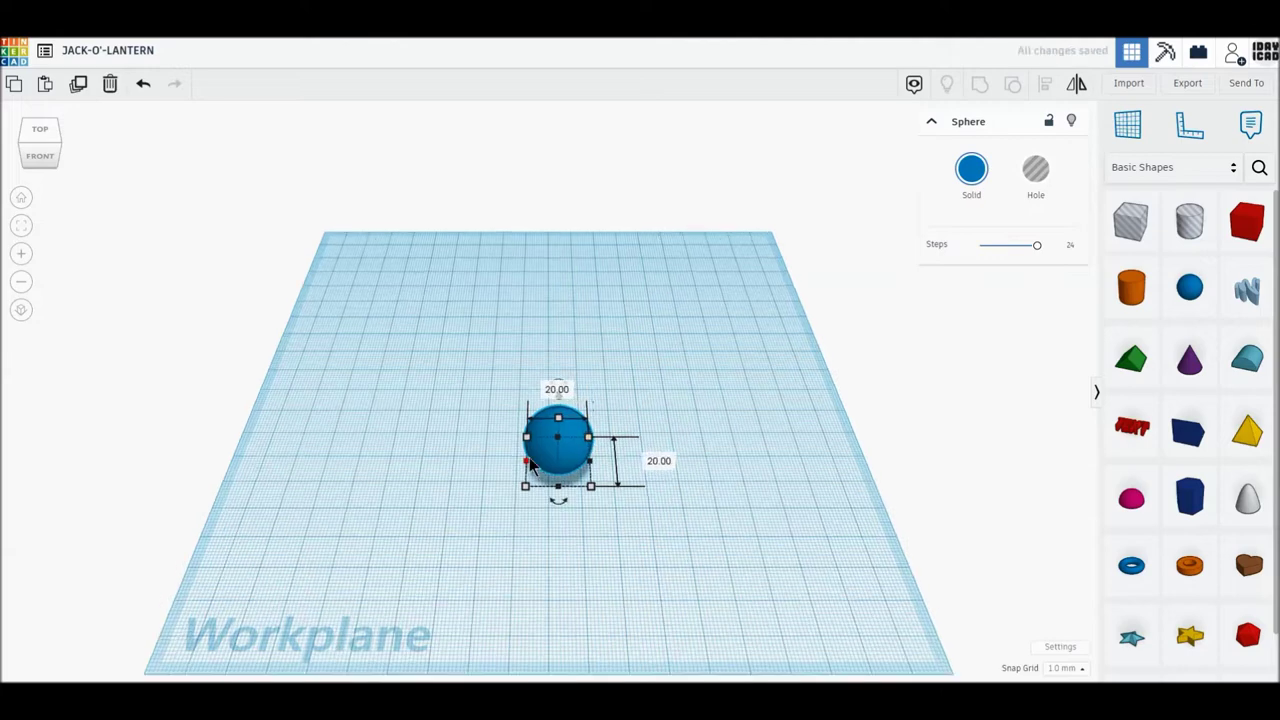
{"action": "scroll", "coordinate": [531, 466], "scroll_direction": "up", "scroll_amount": 3}
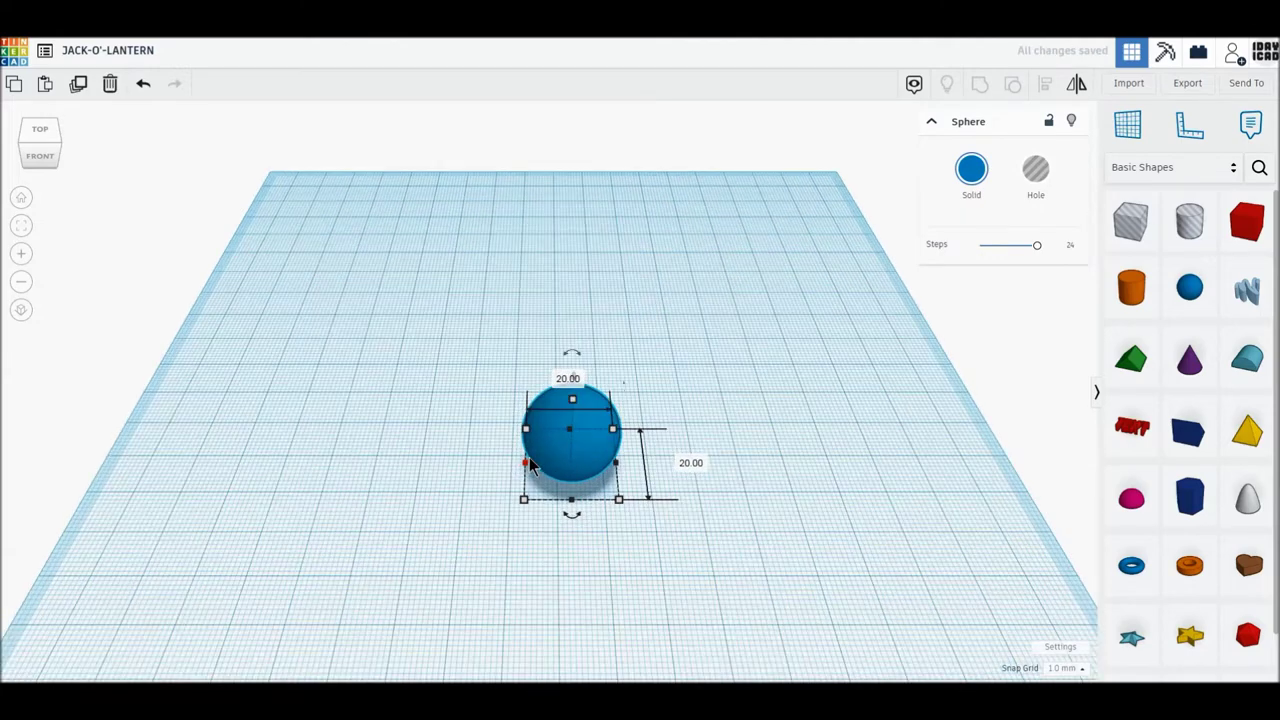
{"action": "left_click", "coordinate": [43, 128]}
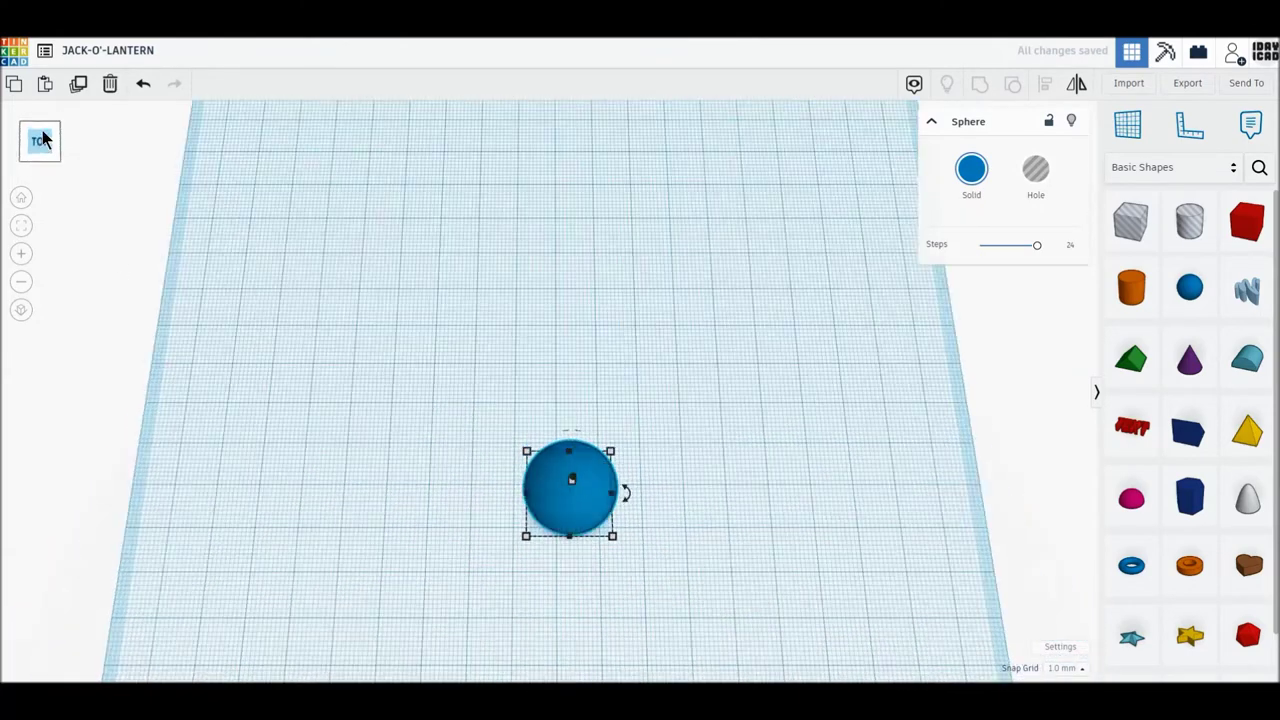
{"action": "left_click", "coordinate": [23, 315]}
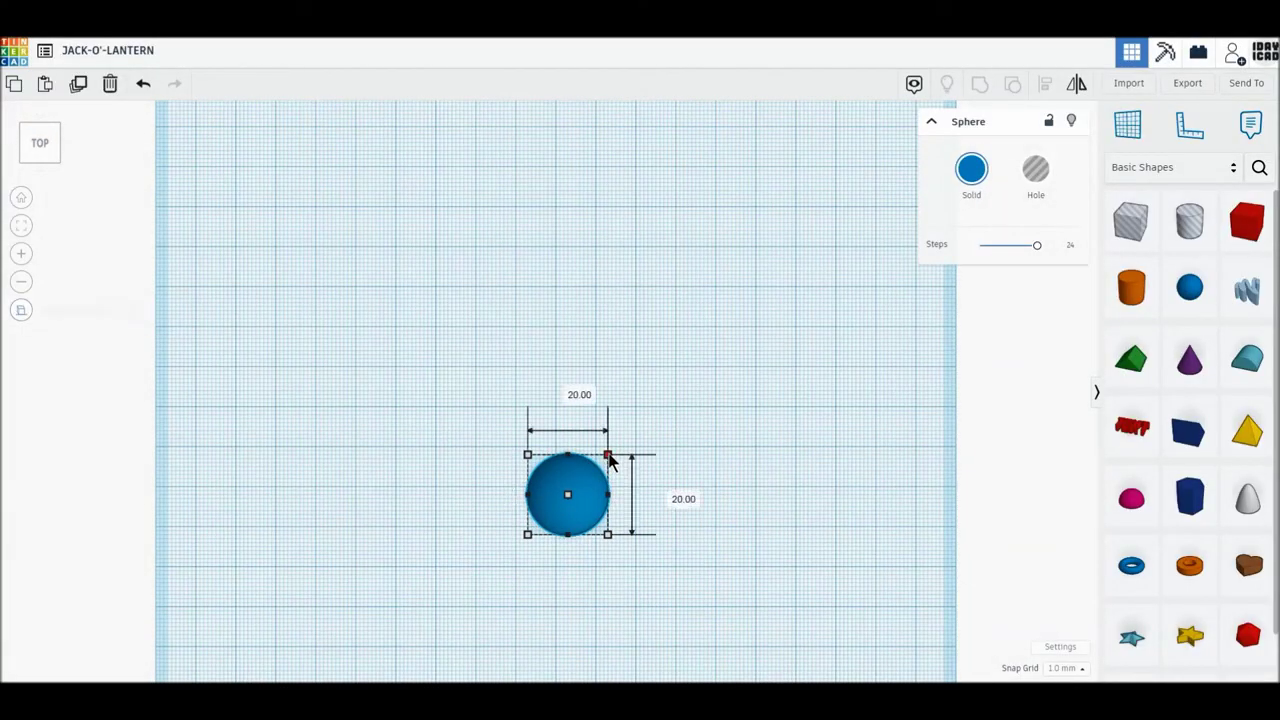
{"action": "type", "text": "50"}
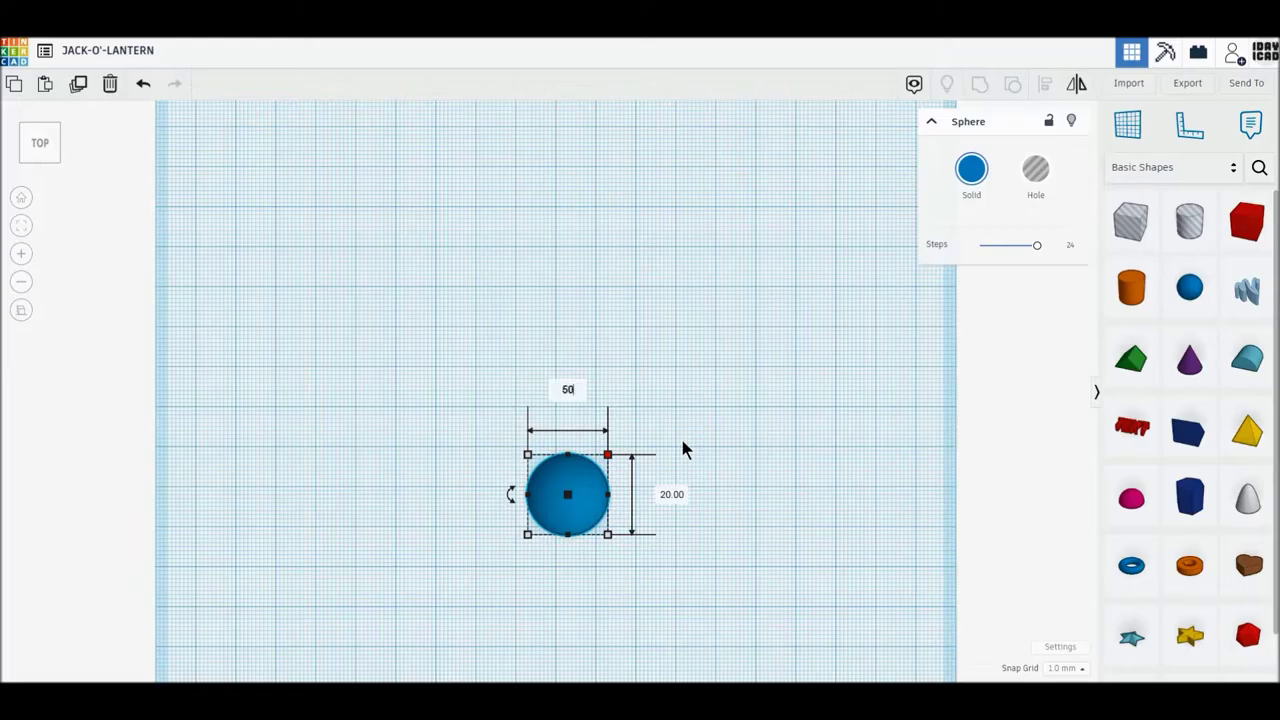
{"action": "key", "text": "Return"}
{"action": "left_click", "coordinate": [790, 495]}
{"action": "type", "text": "50"}
{"action": "key", "text": "Return"}
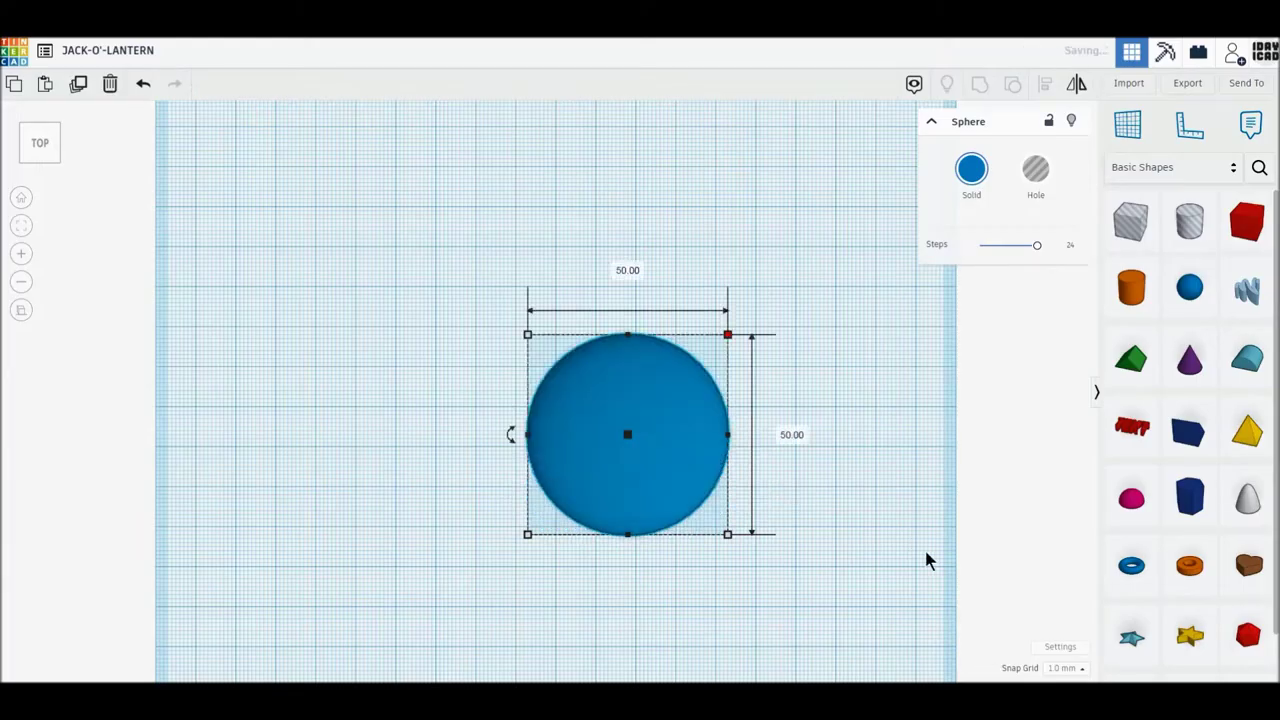
{"action": "left_click_drag", "start_coordinate": [671, 492], "coordinate": [617, 476]}
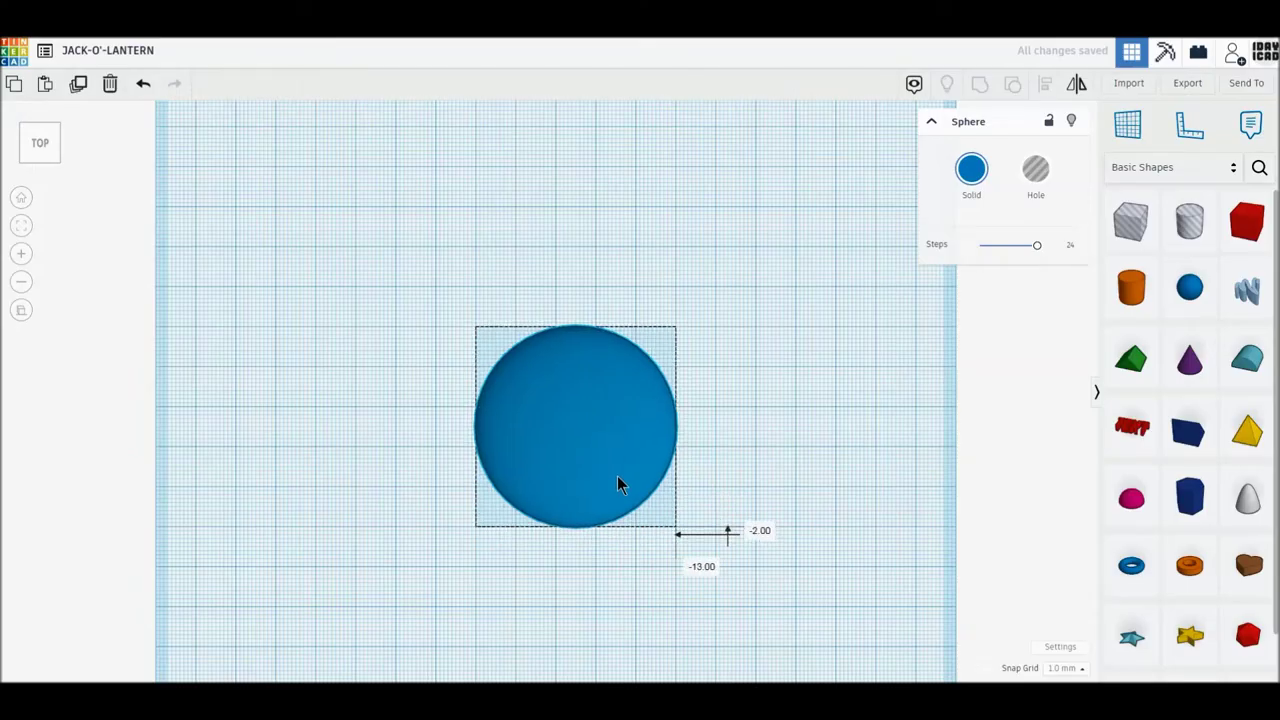
- Duplicate the sphere and move the copy 40 mm toward the back so the two overlap
{"action": "left_click", "coordinate": [79, 86]}
{"action": "left_click_drag", "start_coordinate": [598, 500], "coordinate": [596, 335]}
{"action": "scroll", "coordinate": [510, 470], "scroll_direction": "up", "scroll_amount": 2}
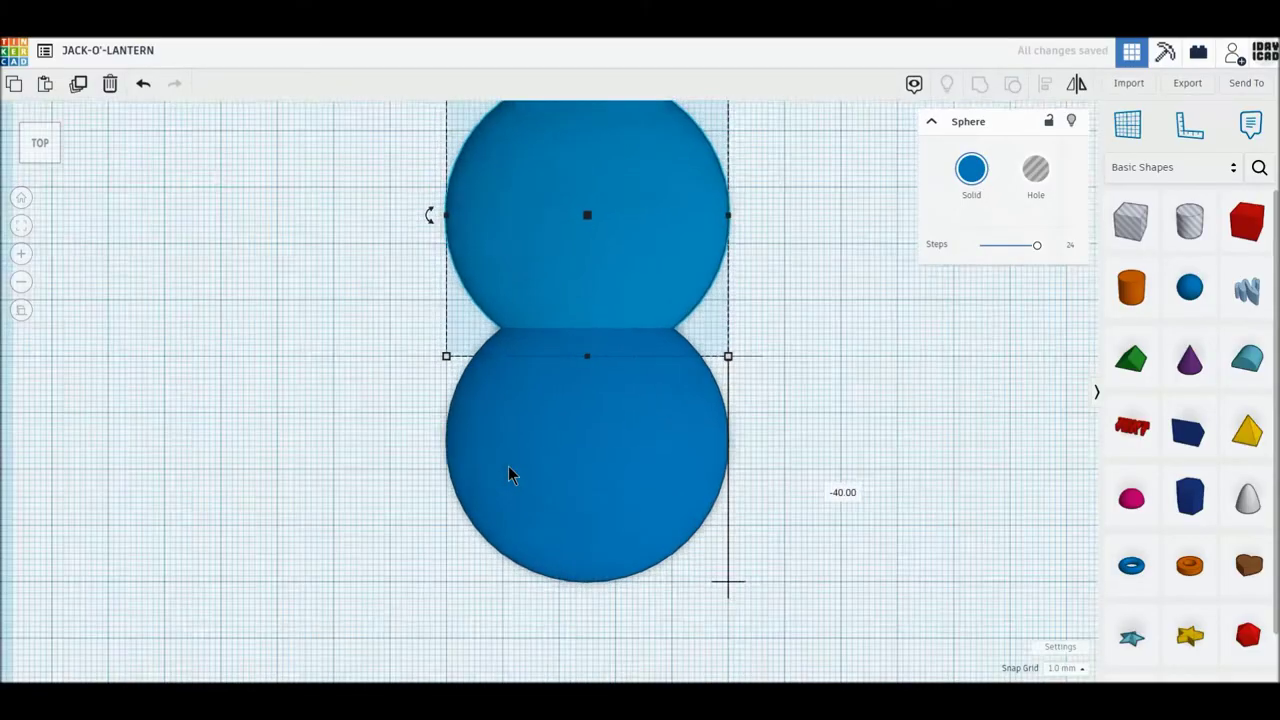
{"action": "scroll", "coordinate": [497, 461], "scroll_direction": "down", "scroll_amount": 2}
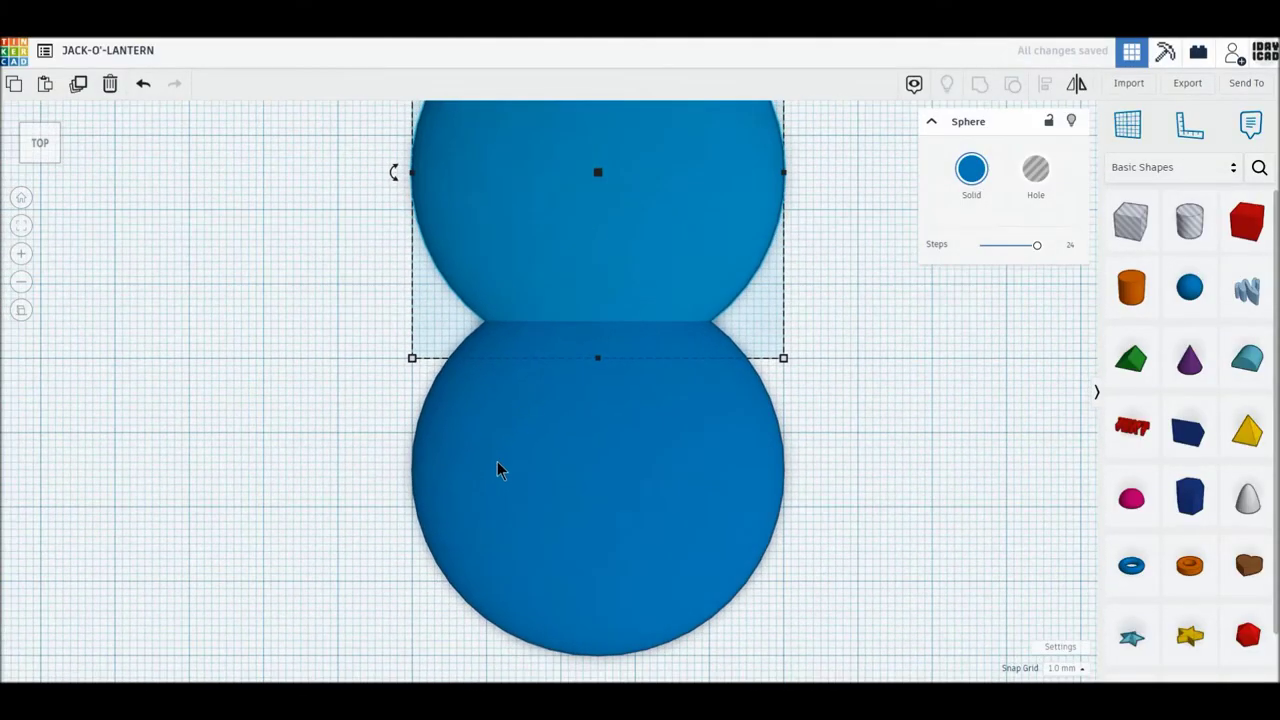
{"action": "scroll", "coordinate": [497, 461], "scroll_direction": "down", "scroll_amount": 1}
{"action": "middle_click_drag", "start_coordinate": [499, 461], "coordinate": [497, 501]}
- Duplicate both spheres rotated by 22.5° and repeat the rotated duplication until 16 spheres form a full ring
{"action": "left_click_drag", "start_coordinate": [455, 437], "coordinate": [460, 440]}
{"action": "left_click", "coordinate": [605, 467], "text": "shift"}
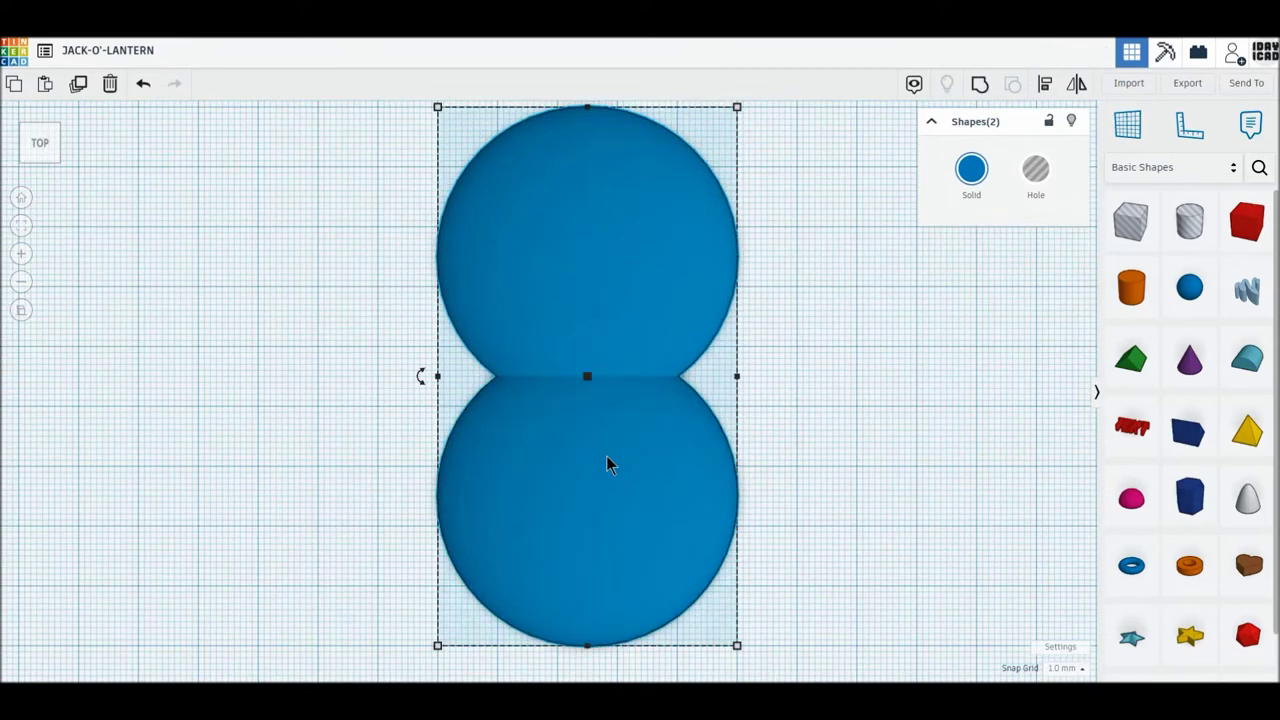
{"action": "left_click", "coordinate": [80, 89]}
{"action": "left_click_drag", "start_coordinate": [420, 388], "coordinate": [420, 427]}
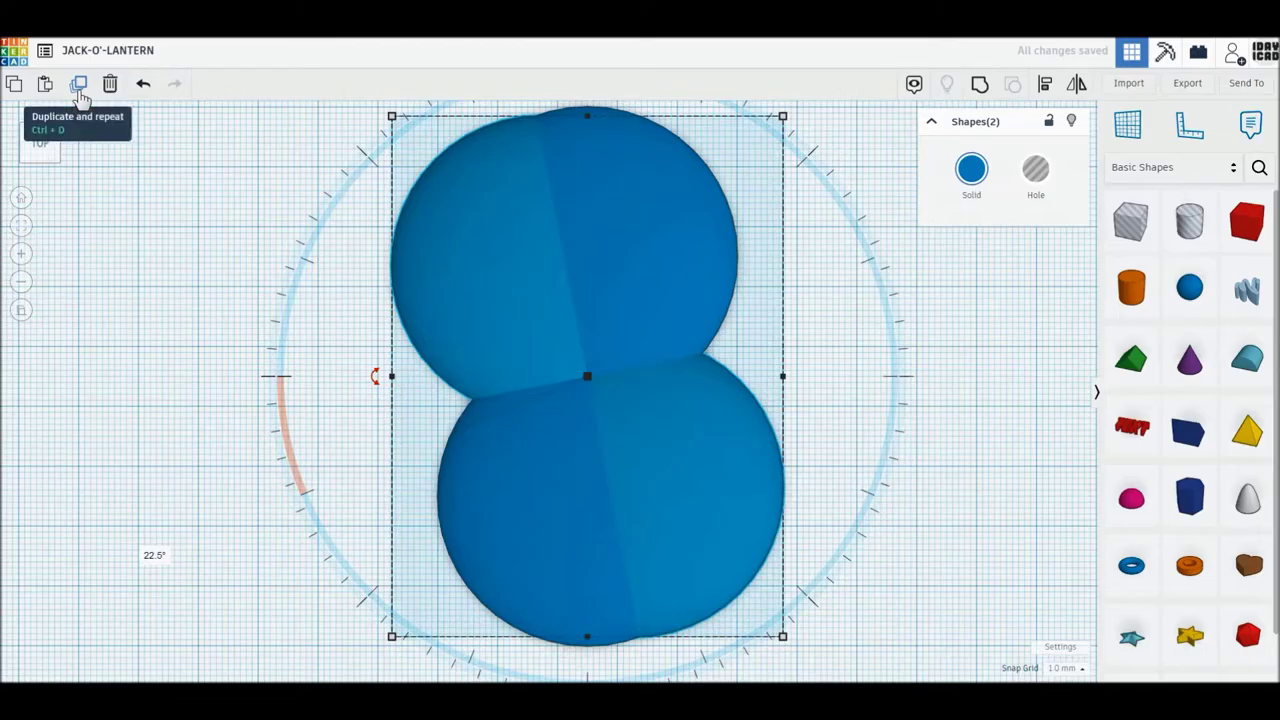
{"action": "left_click", "coordinate": [79, 92]}
{"action": "left_click", "coordinate": [79, 88]}
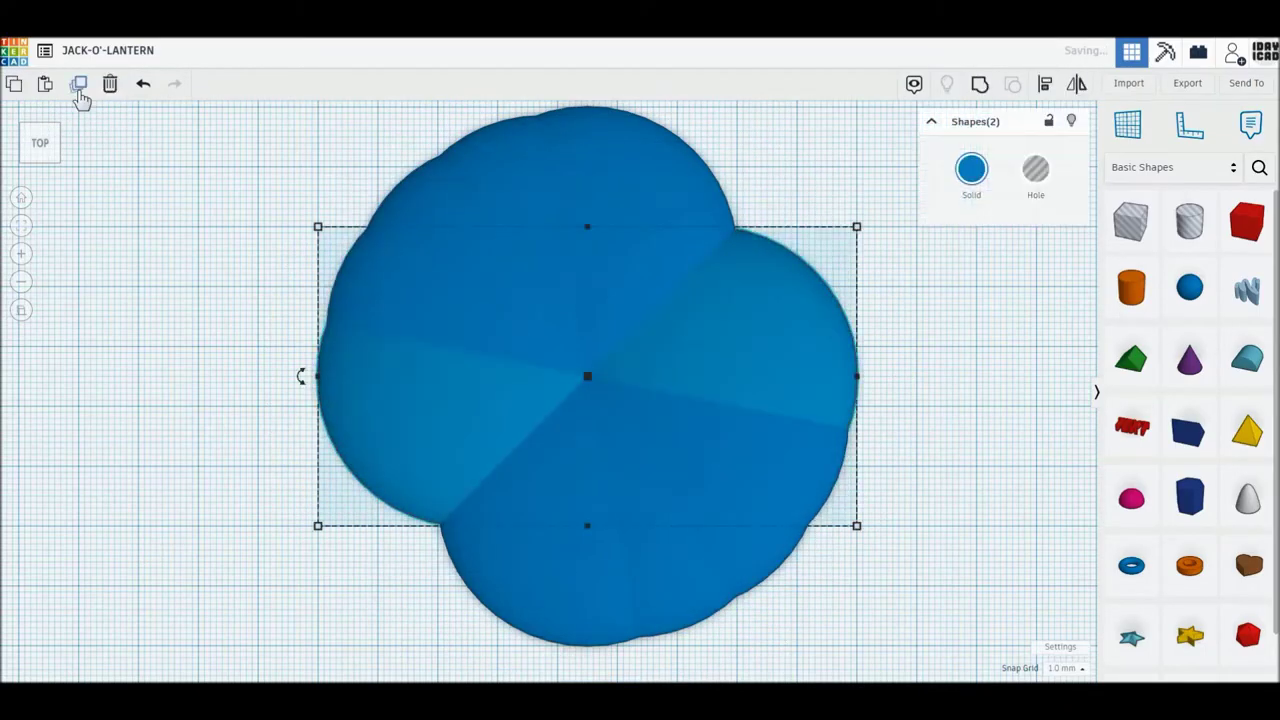
{"action": "left_click", "coordinate": [78, 88]}
{"action": "left_click", "coordinate": [78, 91]}
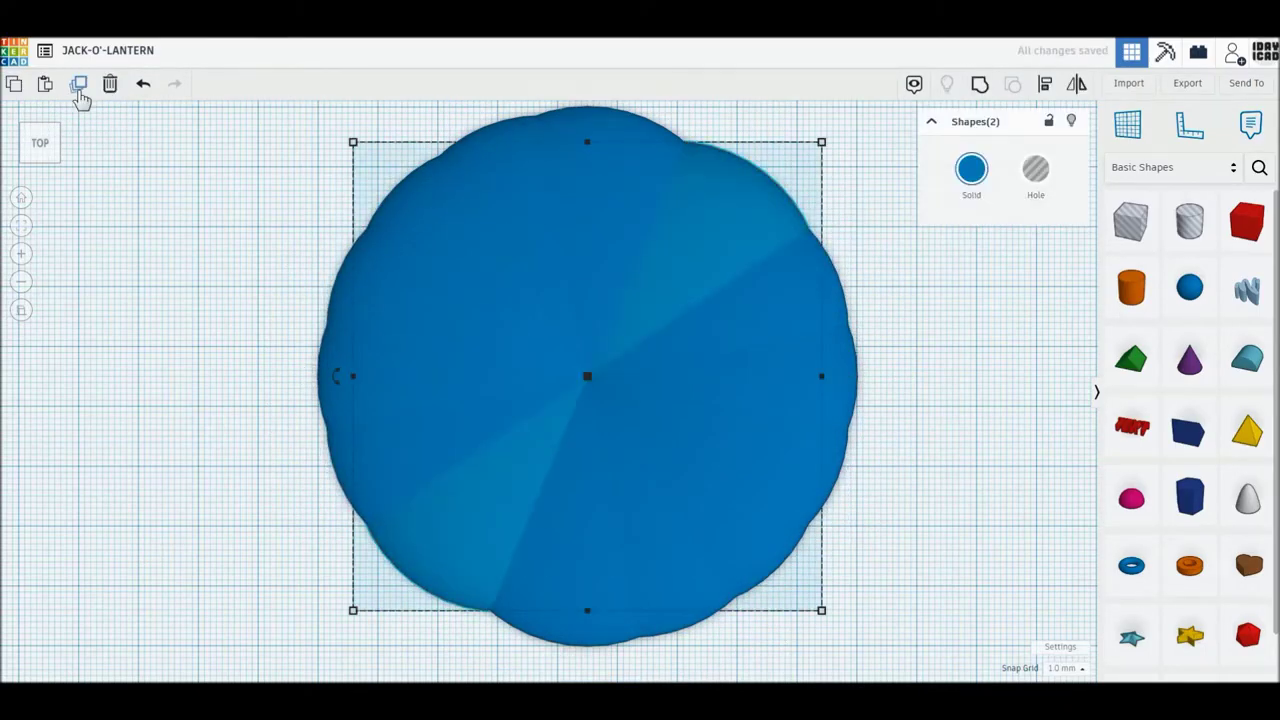
{"action": "left_click", "coordinate": [79, 89]}
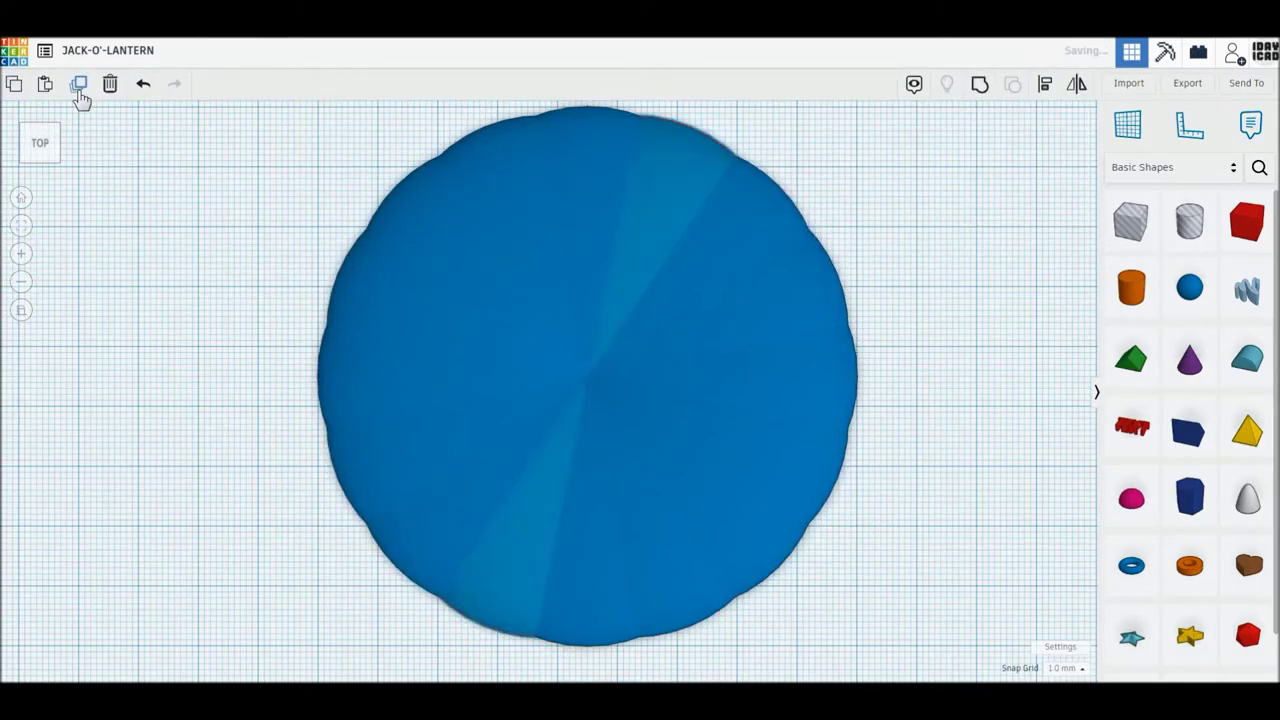
{"action": "left_click", "coordinate": [129, 176]}
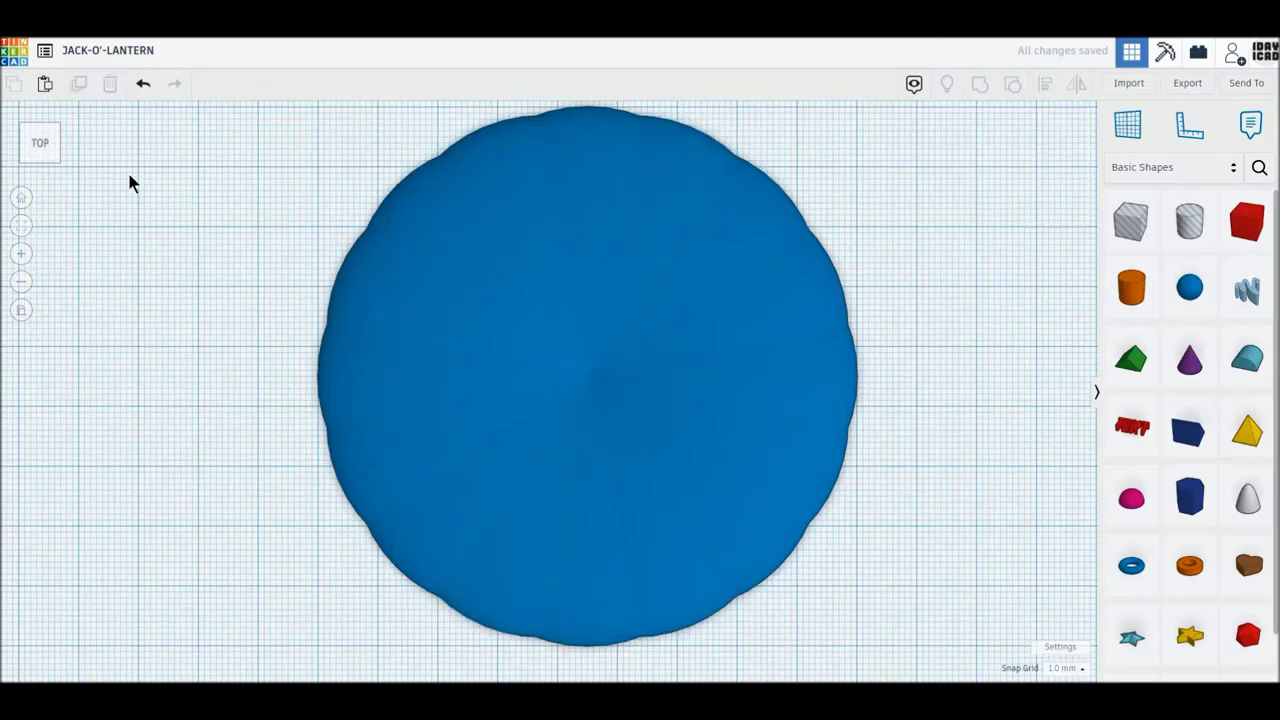
- Stretch all 16 spheres together to a height of about 70 mm to form the pumpkin body
{"action": "left_click", "coordinate": [42, 162]}
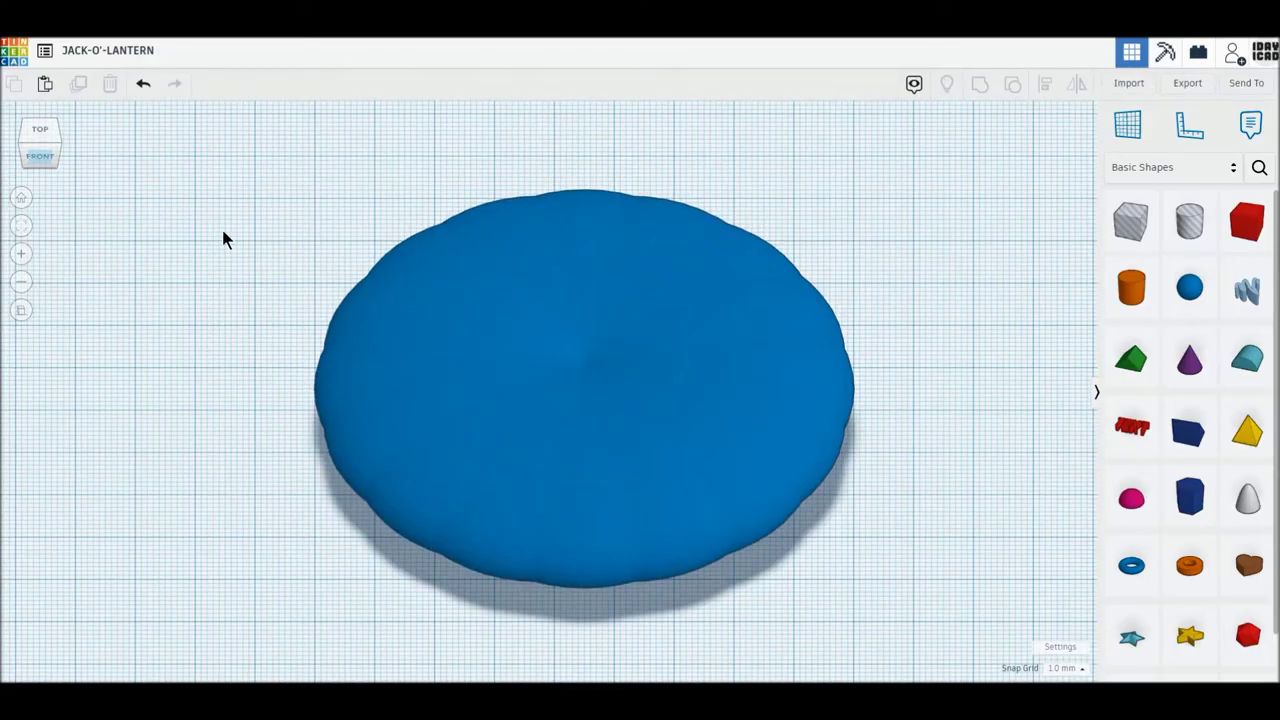
{"action": "left_click_drag", "start_coordinate": [221, 226], "coordinate": [753, 525]}
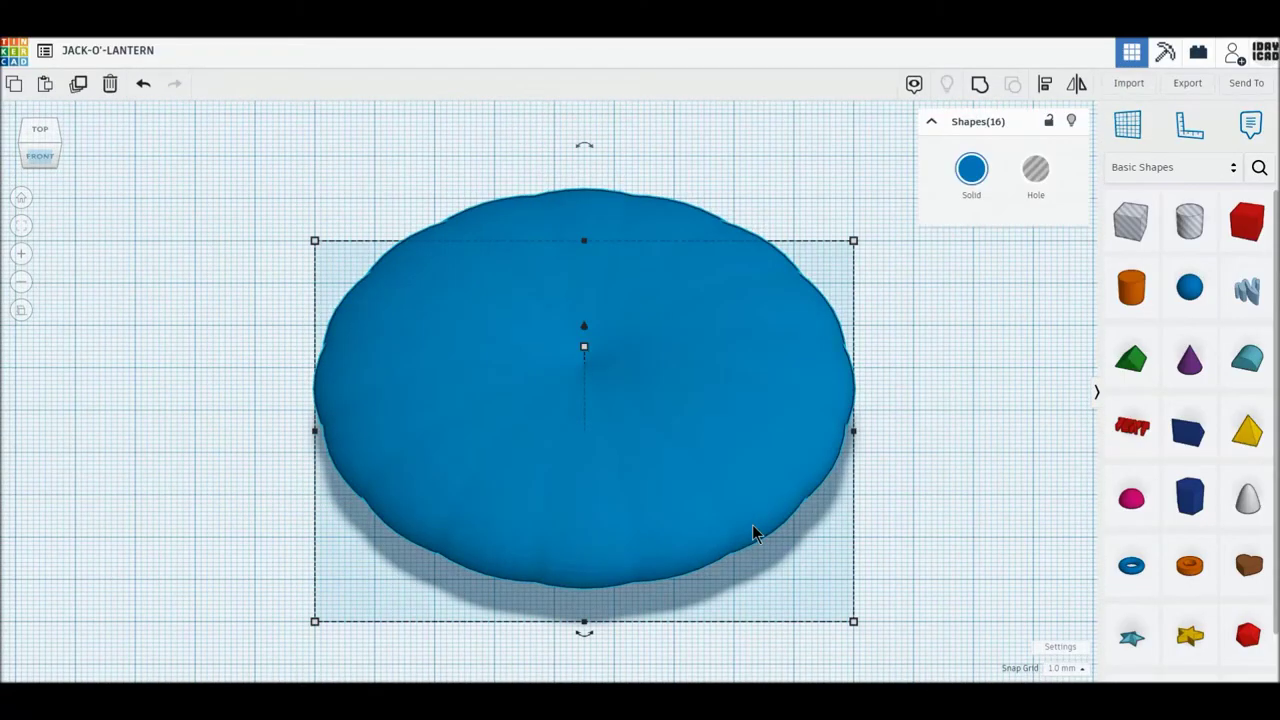
{"action": "key", "text": "f"}
{"action": "left_click_drag", "start_coordinate": [571, 363], "coordinate": [585, 242]}
{"action": "left_click", "coordinate": [831, 371]}
{"action": "right_click_drag", "start_coordinate": [831, 371], "coordinate": [806, 449]}
{"action": "scroll", "coordinate": [768, 552], "scroll_direction": "up", "scroll_amount": 2}
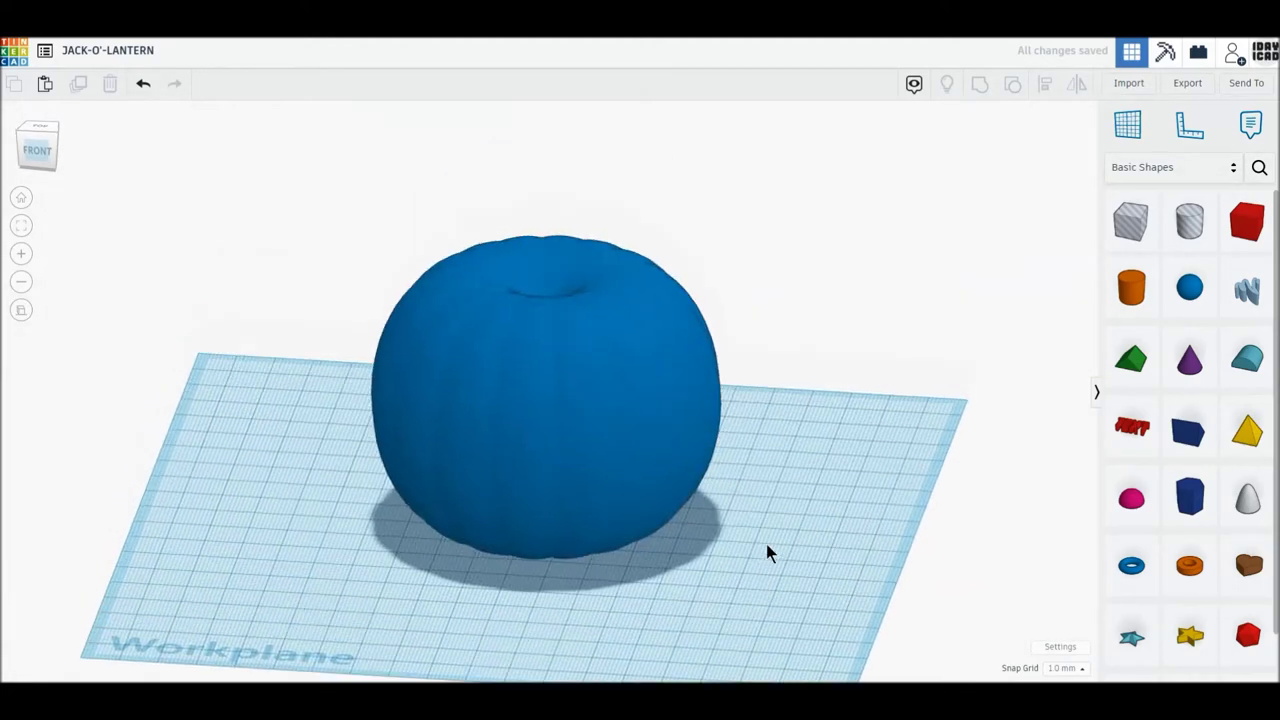
- Group all the spheres into one shape and colour it orange
{"action": "left_click_drag", "start_coordinate": [271, 245], "coordinate": [770, 530]}
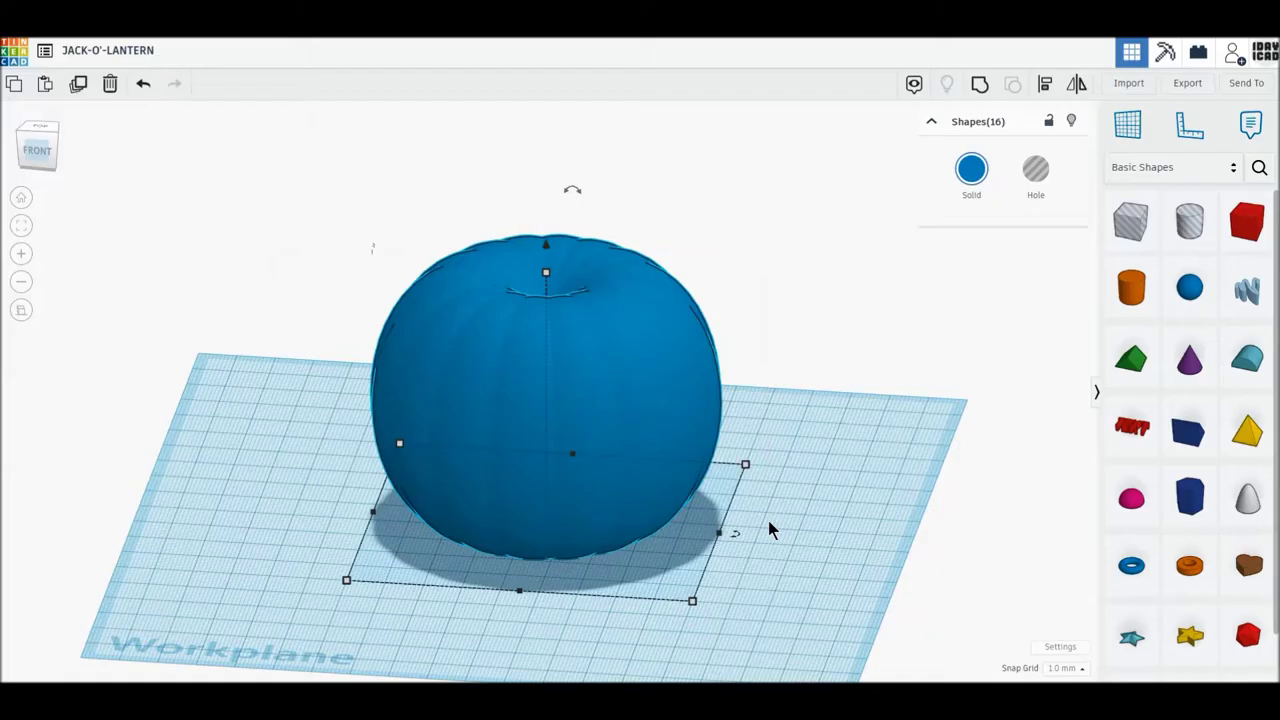
{"action": "left_click", "coordinate": [980, 86]}
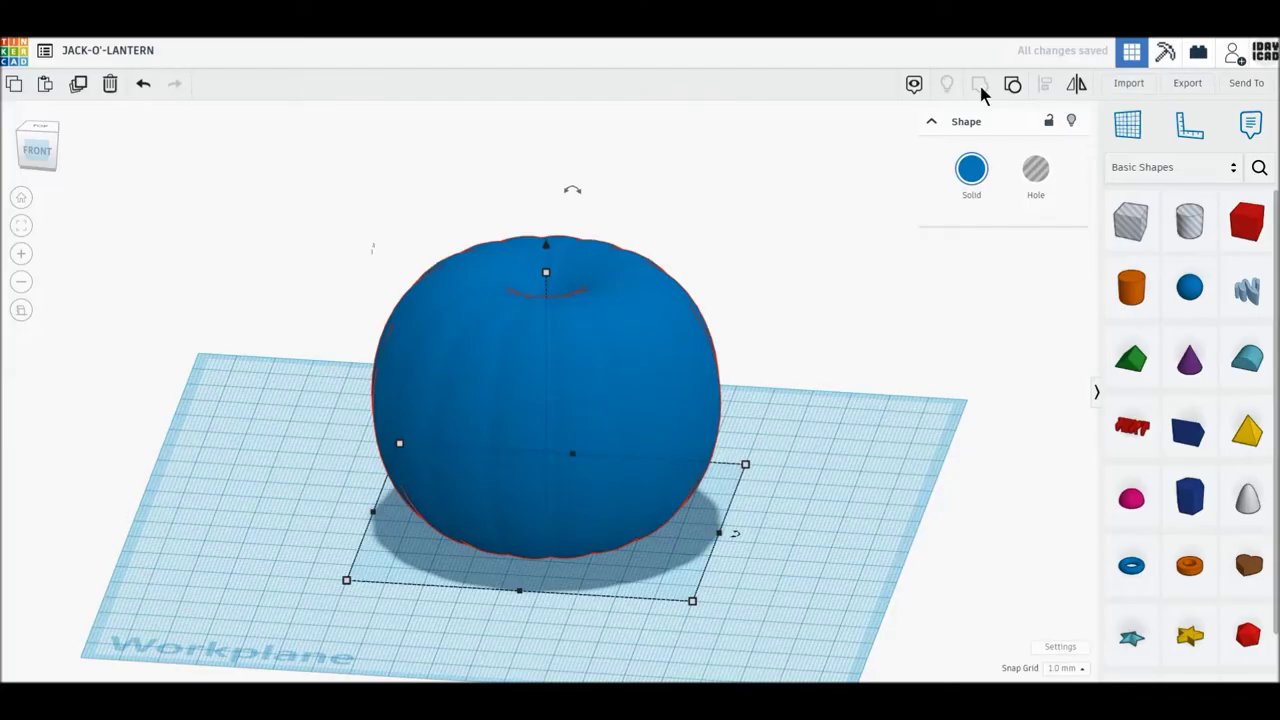
{"action": "left_click", "coordinate": [971, 172]}
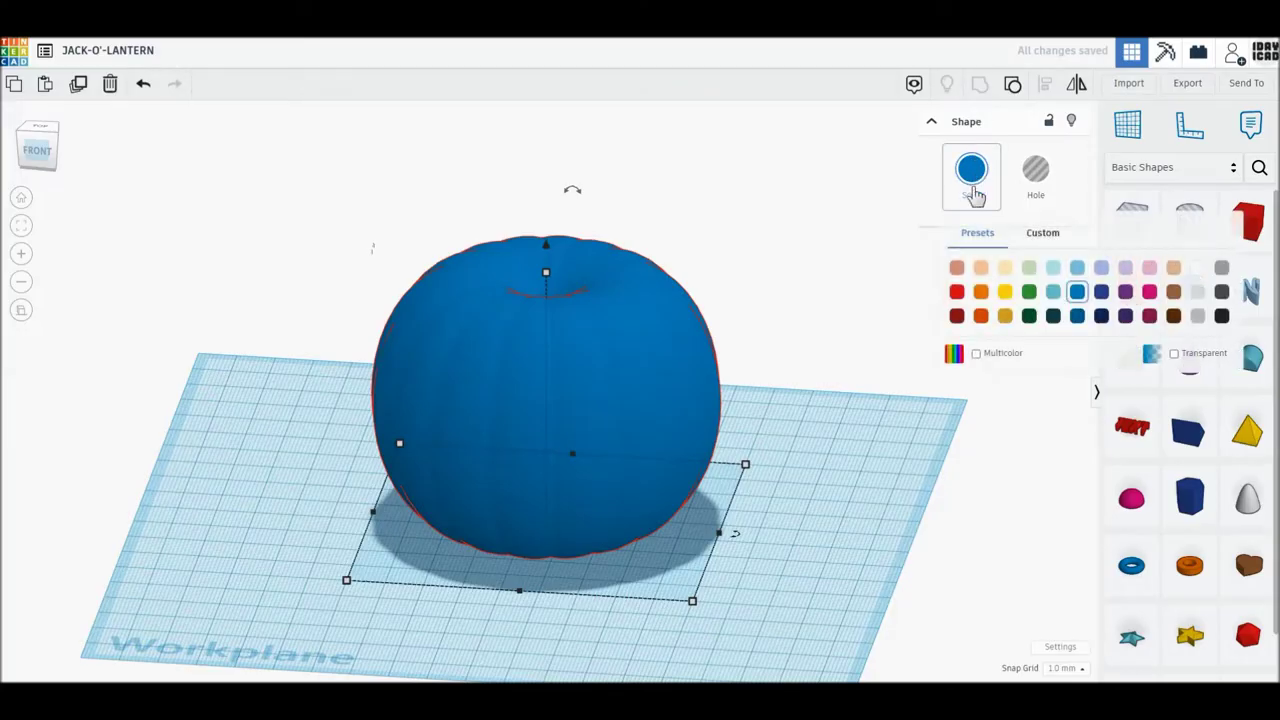
{"action": "left_click", "coordinate": [980, 294]}
{"action": "left_click", "coordinate": [801, 366]}
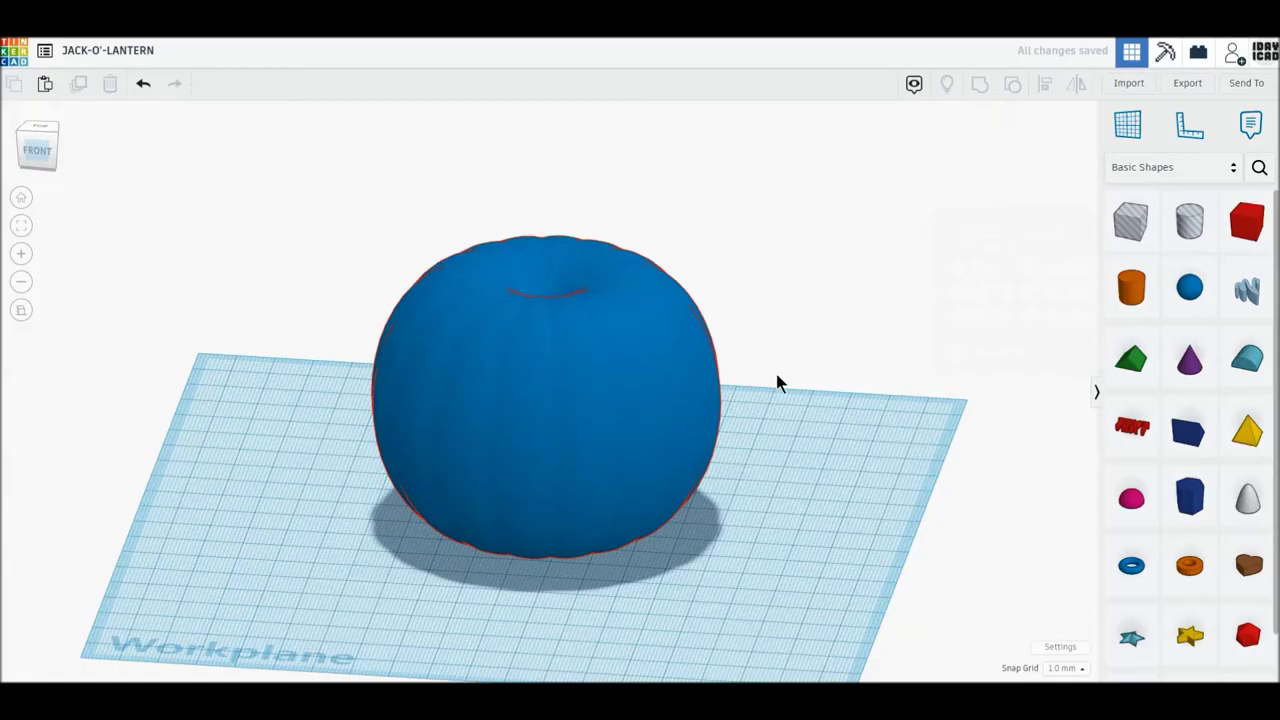
- Move the pumpkin about 65 mm to the left and place a duplicate of it on the right side of the workplane
{"action": "left_click_drag", "start_coordinate": [679, 464], "coordinate": [432, 446]}
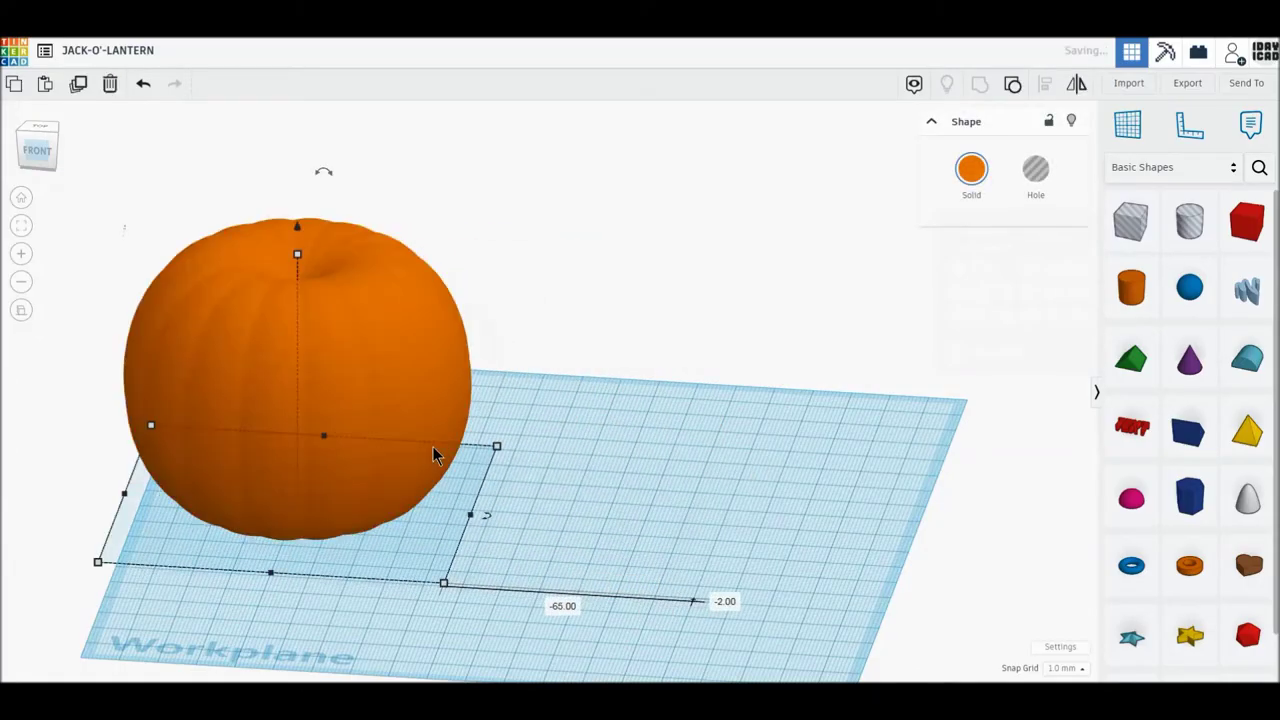
{"action": "left_click", "coordinate": [80, 90]}
{"action": "left_click_drag", "start_coordinate": [220, 347], "coordinate": [760, 399]}
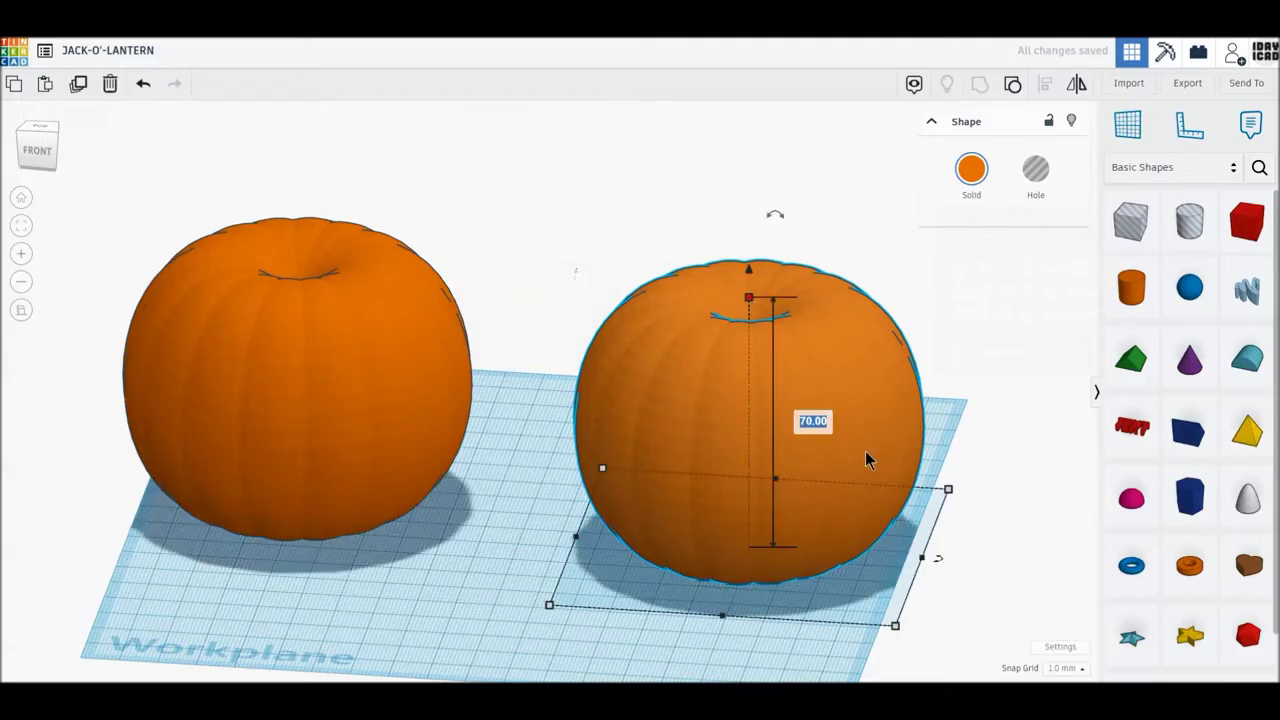
- Resize the duplicate pumpkin to 60 mm high, 80 mm wide and 80 mm long
{"action": "type", "text": "60"}
{"action": "key", "text": "Return"}
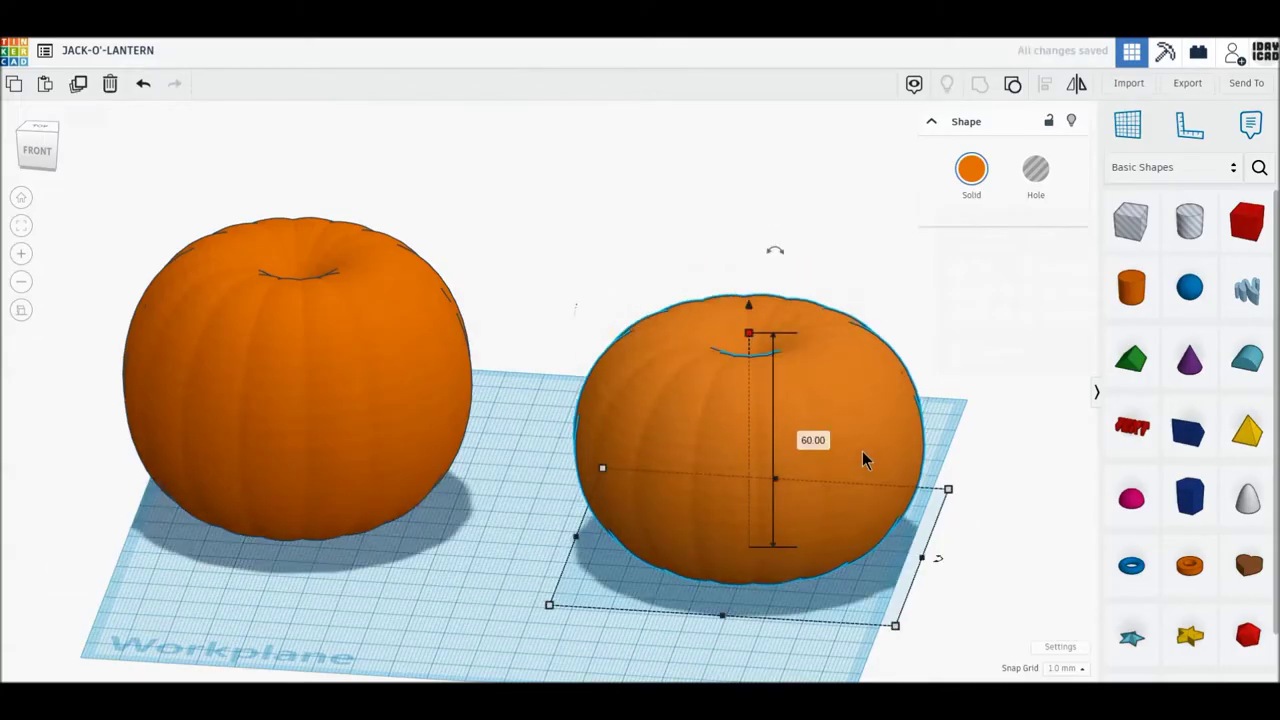
{"action": "mouse_move", "coordinate": [895, 626]}
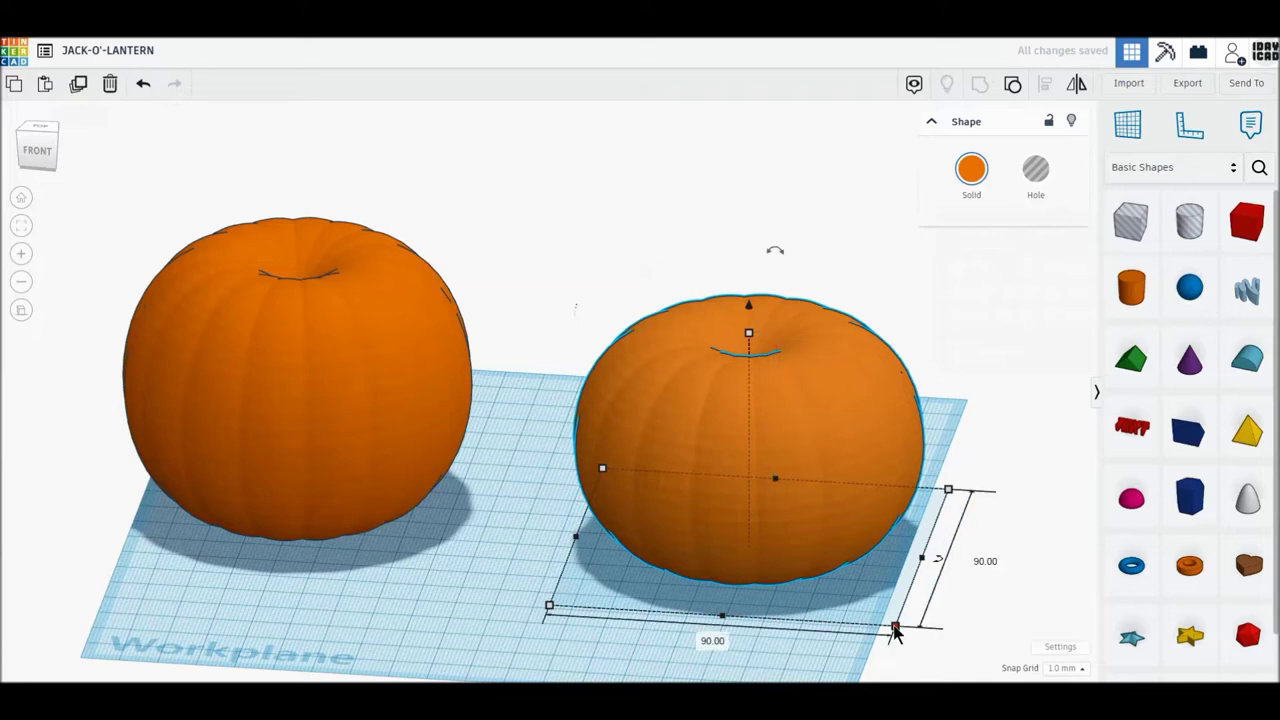
{"action": "left_click", "coordinate": [712, 641]}
{"action": "type", "text": "80"}
{"action": "key", "text": "Return"}
{"action": "left_click", "coordinate": [946, 559]}
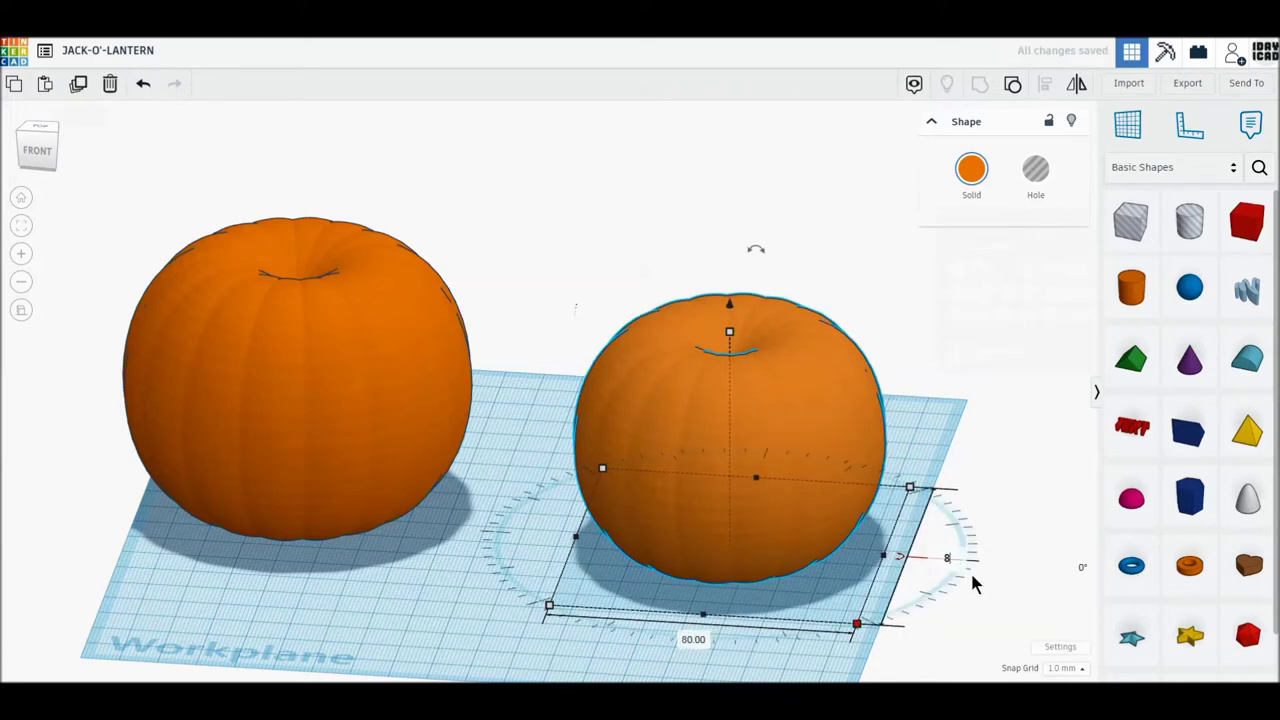
{"action": "type", "text": "80"}
{"action": "key", "text": "Return"}
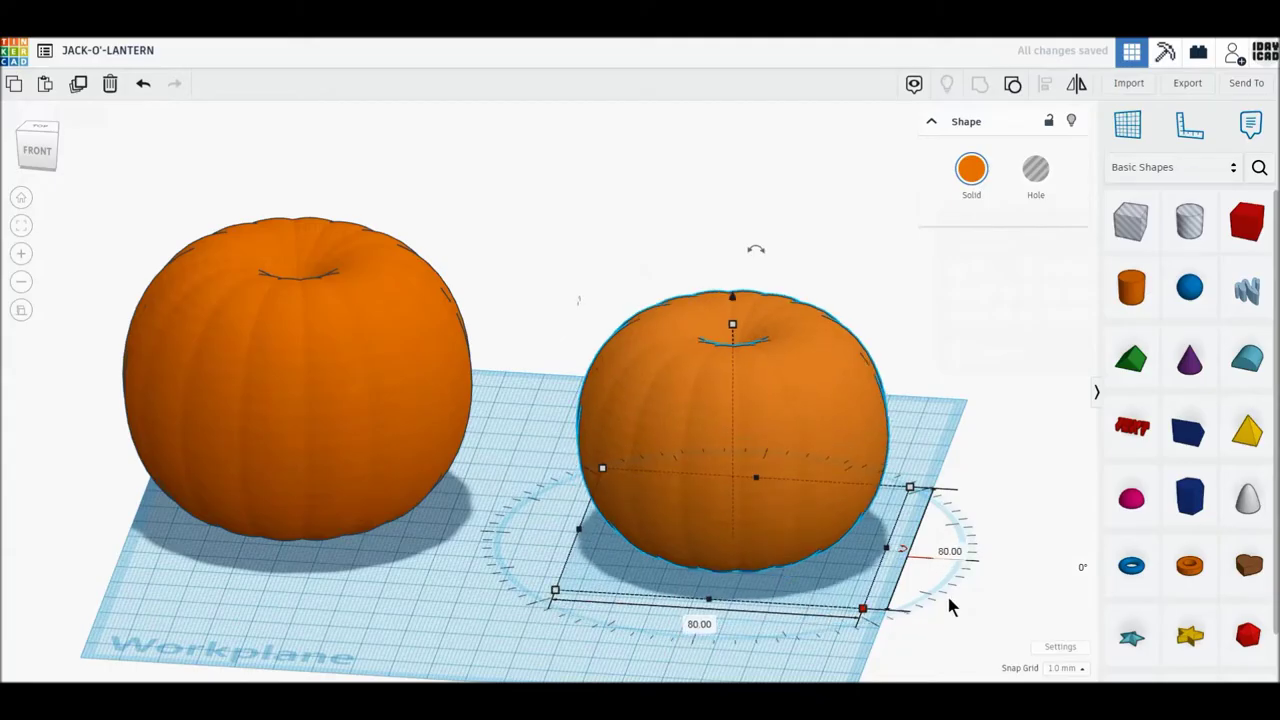
- Turn the smaller pumpkin into a hole and move it about 29 mm closer to the large orange pumpkin
{"action": "left_click", "coordinate": [1034, 188]}
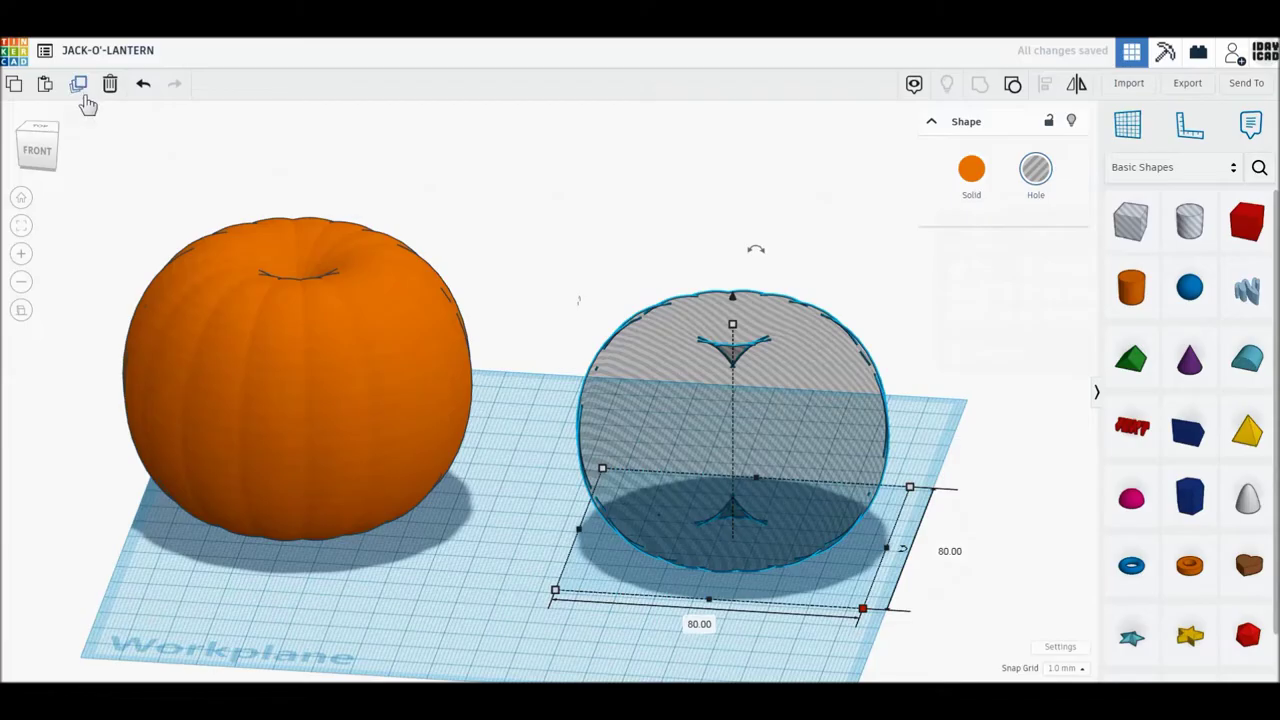
{"action": "left_click", "coordinate": [80, 88]}
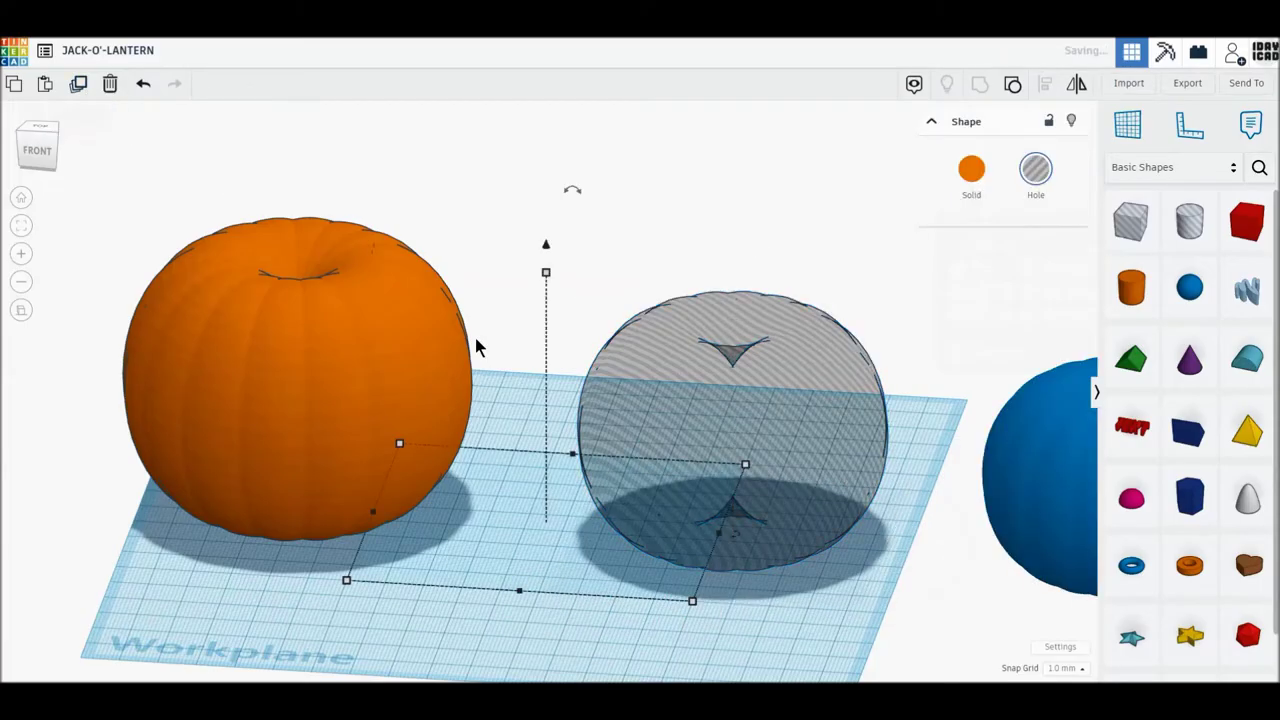
{"action": "left_click", "coordinate": [143, 84]}
{"action": "left_click", "coordinate": [677, 366]}
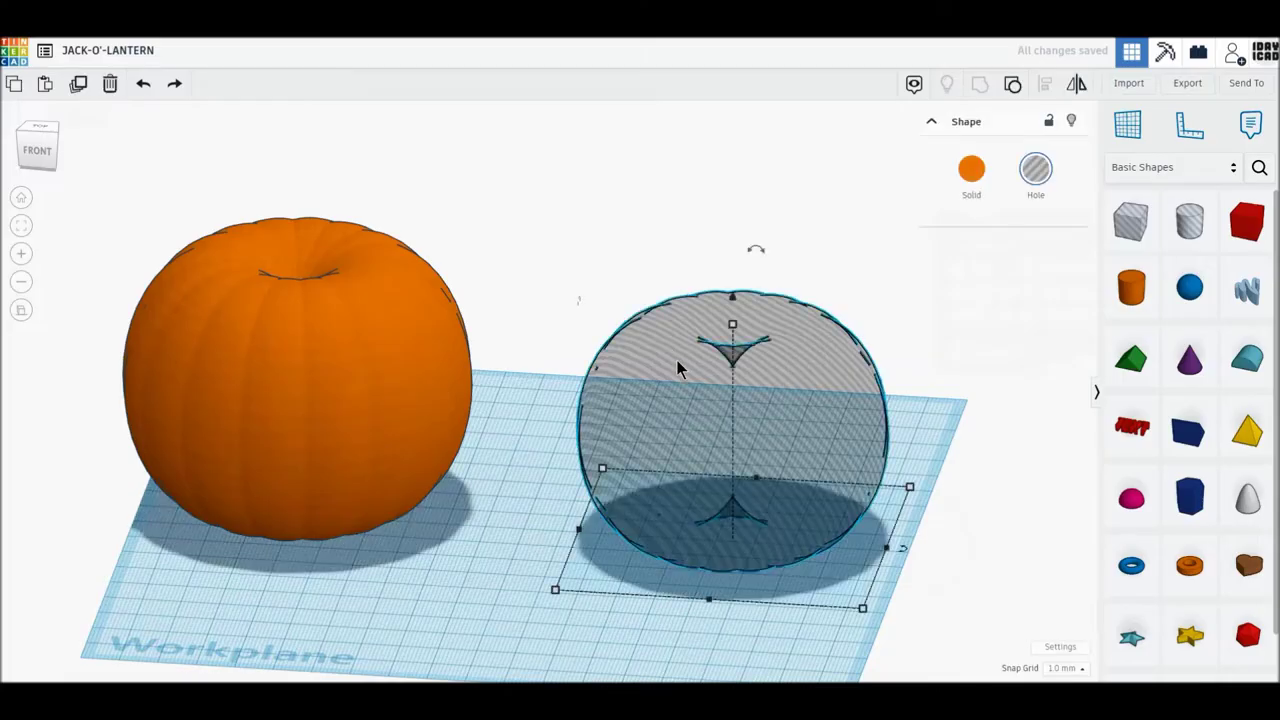
{"action": "left_click_drag", "start_coordinate": [680, 397], "coordinate": [571, 406]}
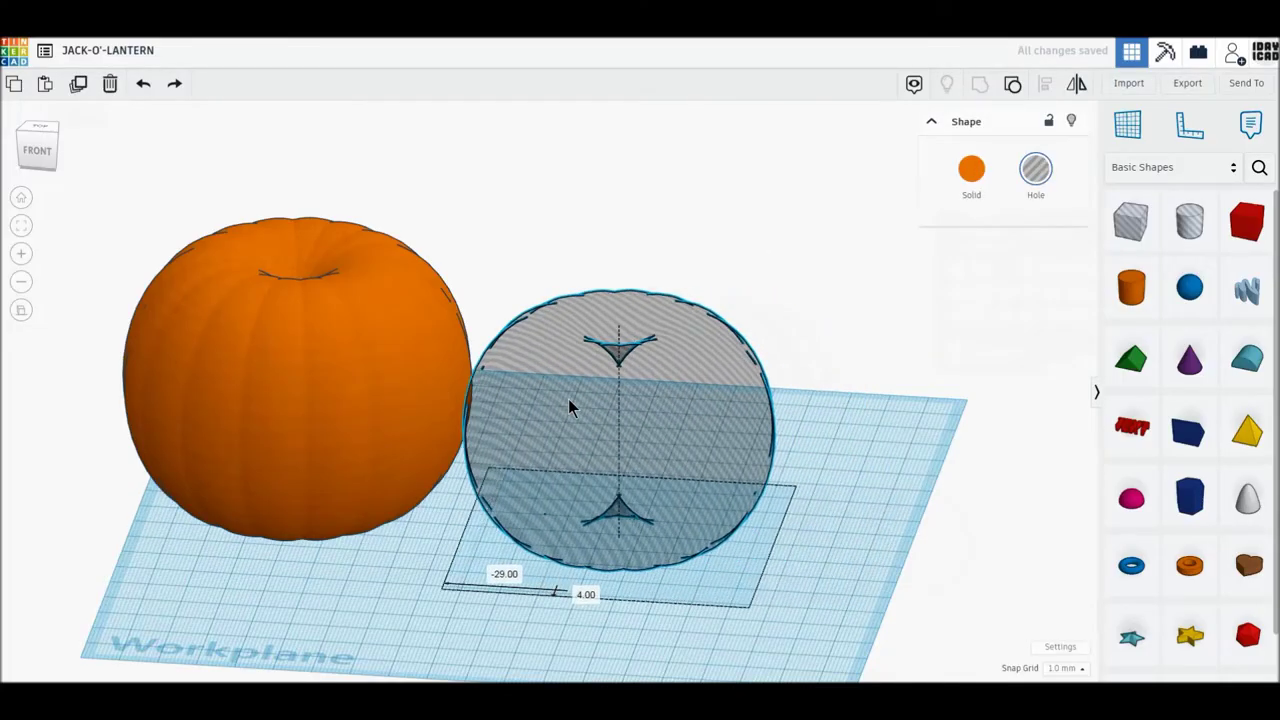
- Duplicate the hole pumpkin, place the copy about 90 mm to its right and make it solid yellow
{"action": "left_click", "coordinate": [78, 88]}
{"action": "left_click_drag", "start_coordinate": [538, 415], "coordinate": [890, 376]}
{"action": "left_click", "coordinate": [968, 175]}
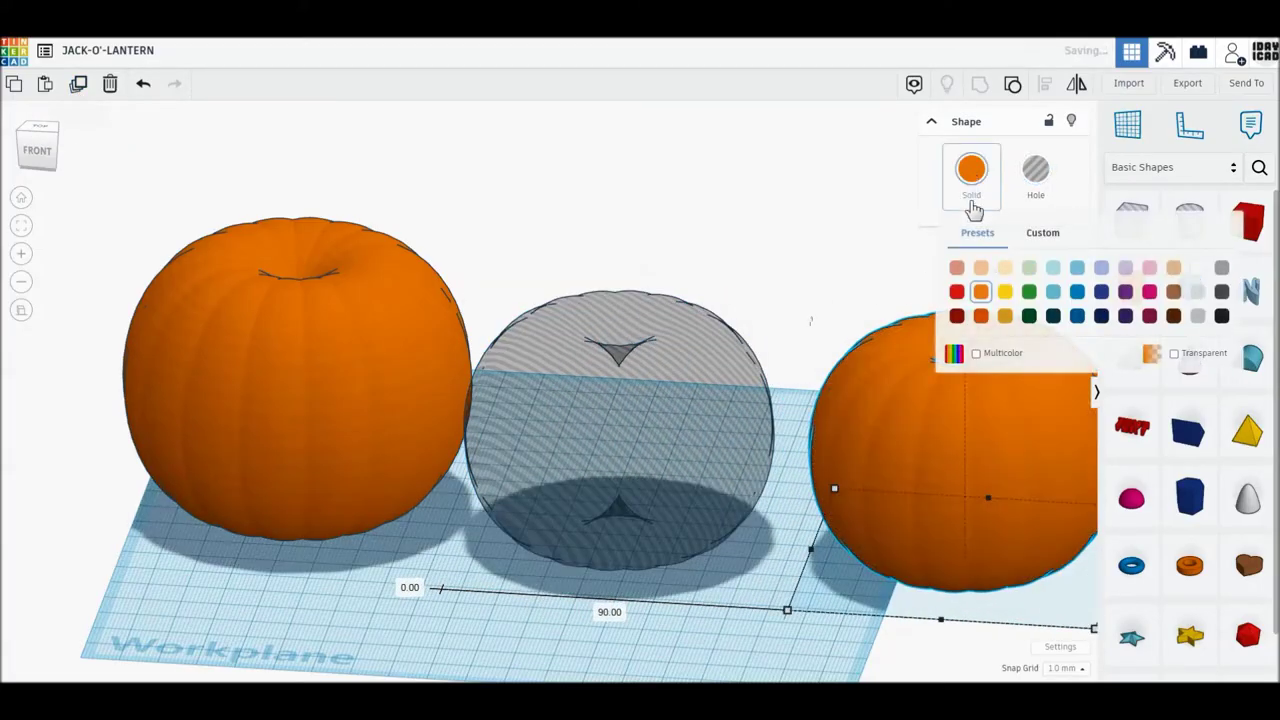
{"action": "left_click", "coordinate": [1000, 297]}
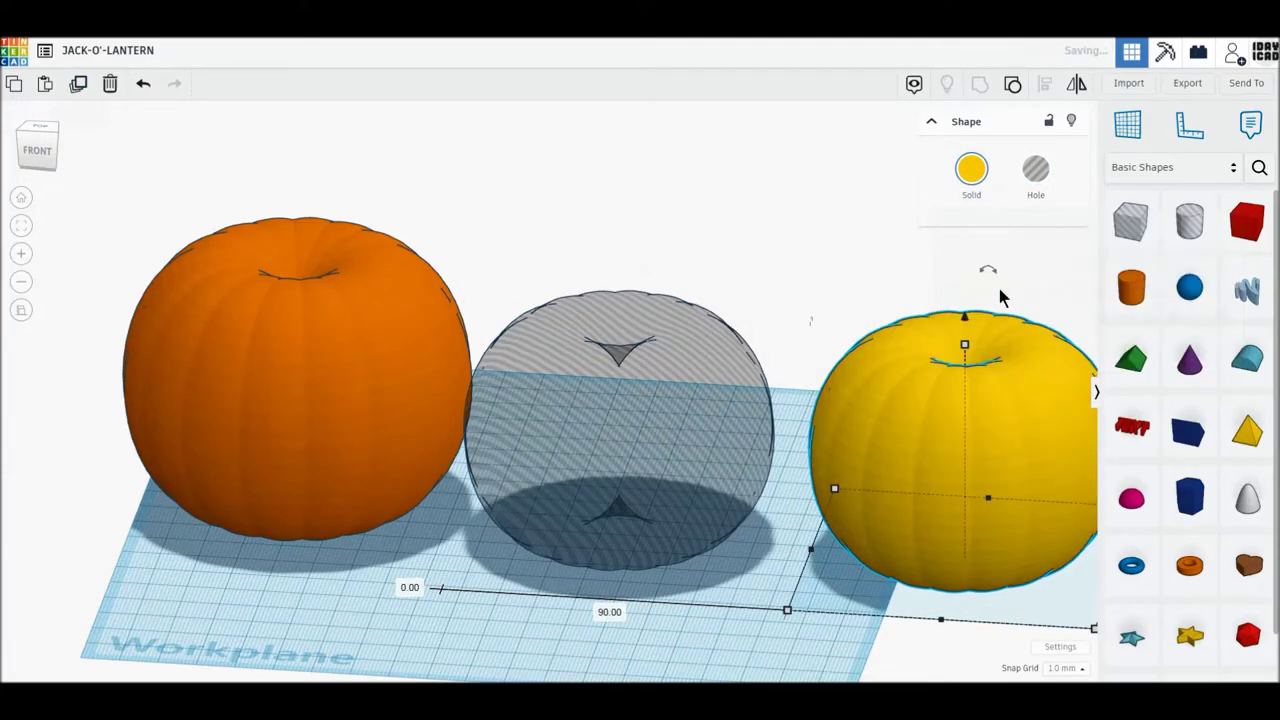
{"action": "left_click", "coordinate": [682, 234]}
- Align the large orange pumpkin and the hole pumpkin on their centres along all three axes
{"action": "left_click_drag", "start_coordinate": [210, 175], "coordinate": [722, 535]}
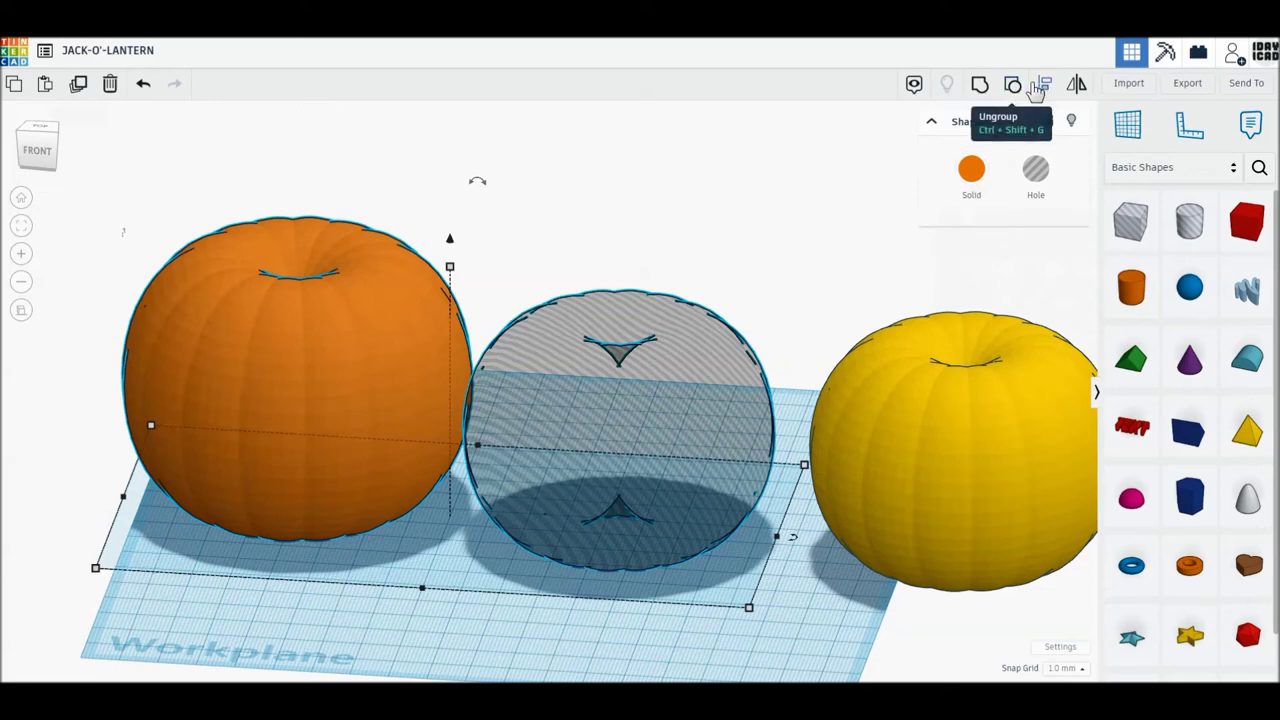
{"action": "left_click", "coordinate": [1046, 86]}
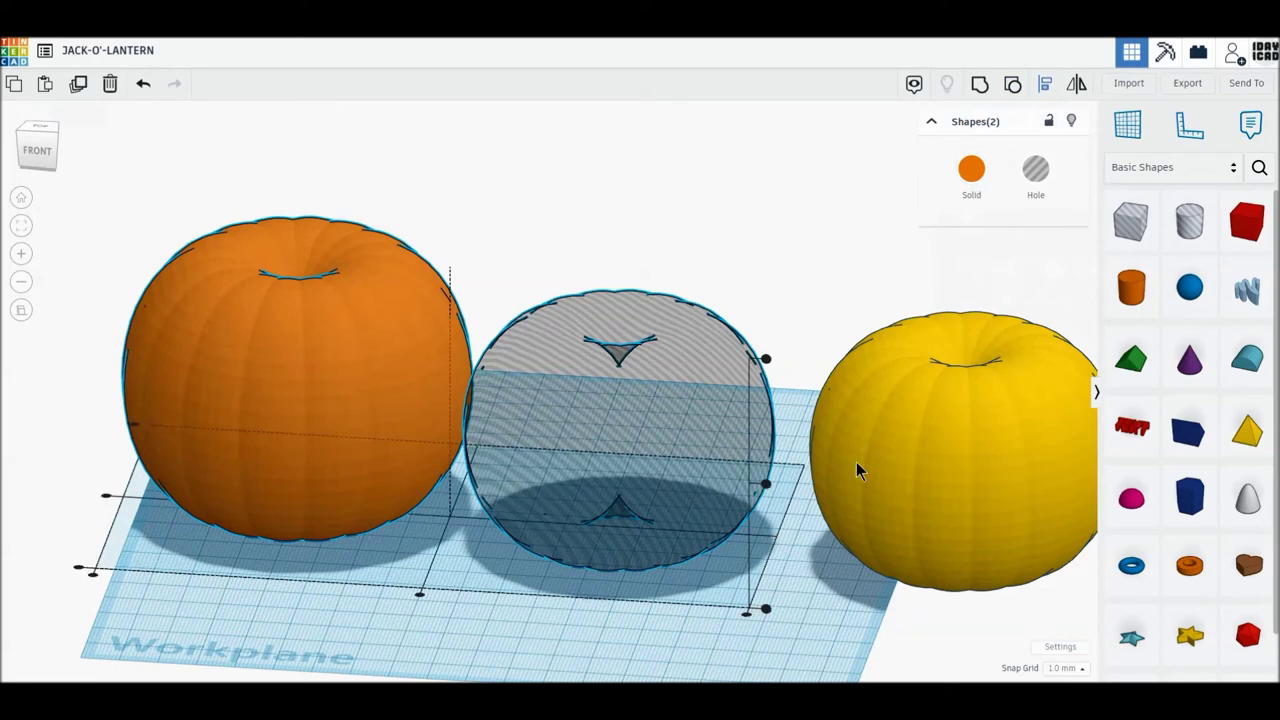
{"action": "left_click", "coordinate": [421, 594]}
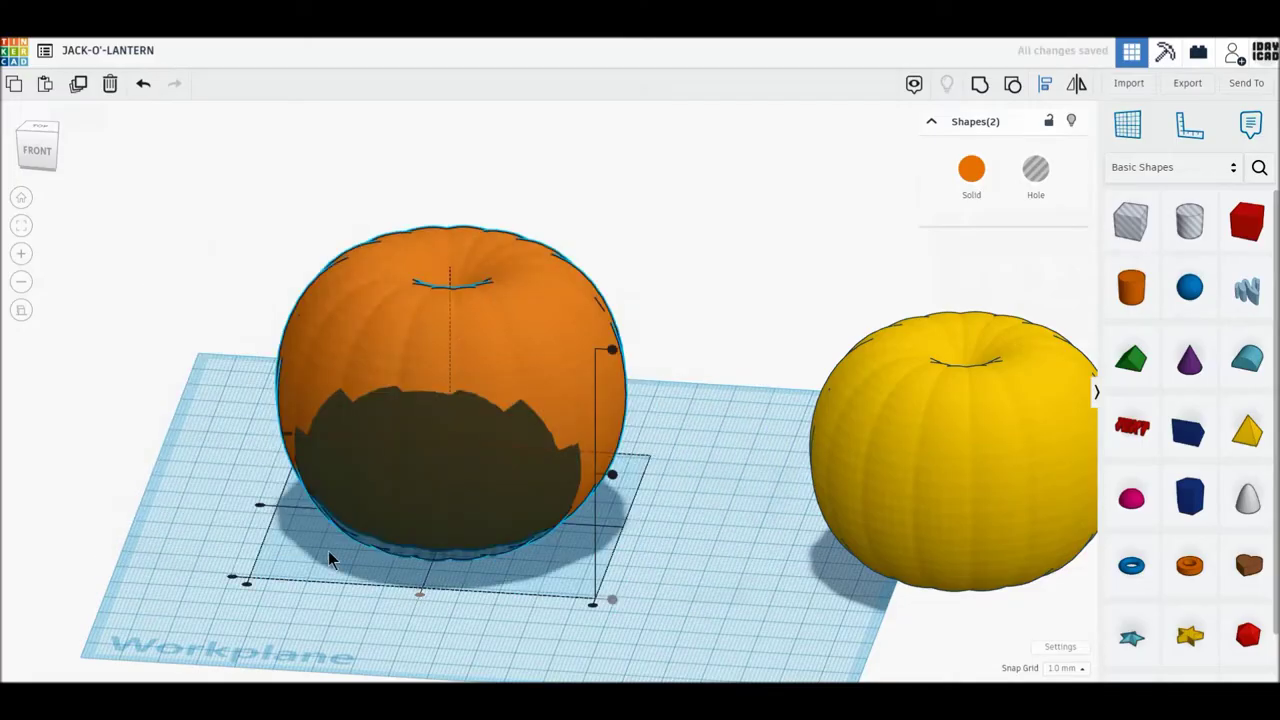
{"action": "left_click", "coordinate": [263, 508]}
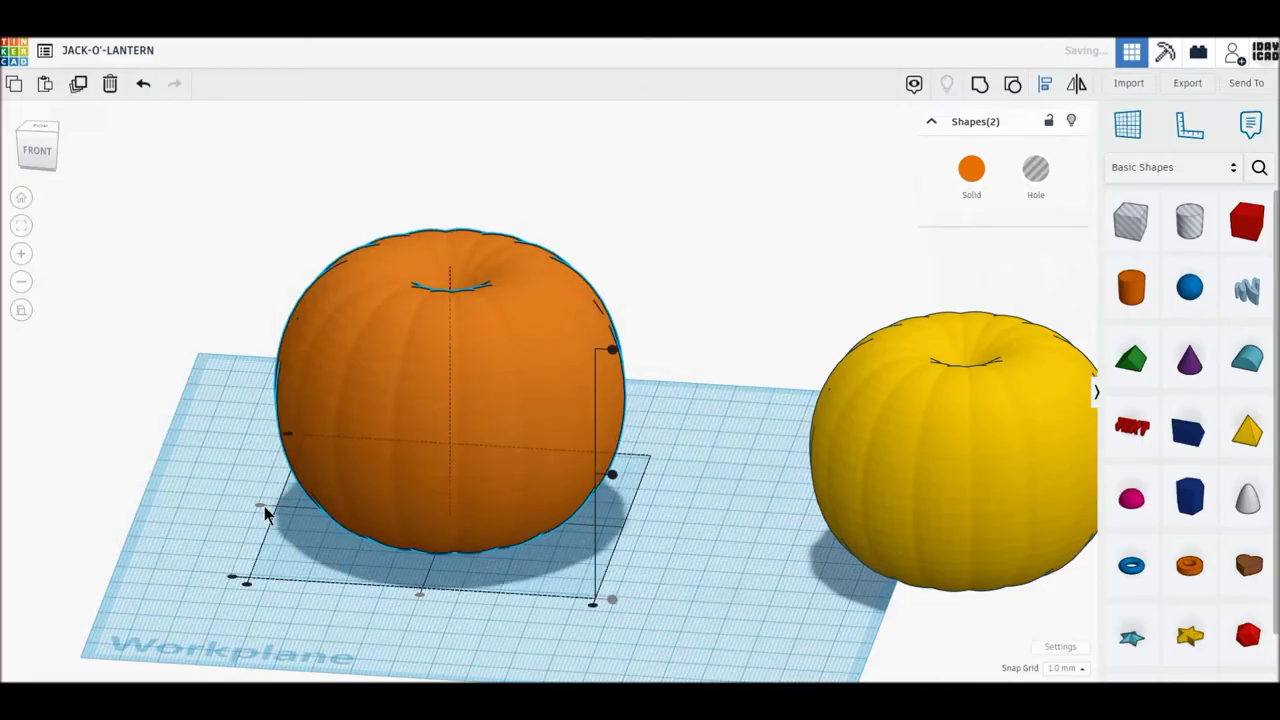
{"action": "left_click", "coordinate": [614, 472]}
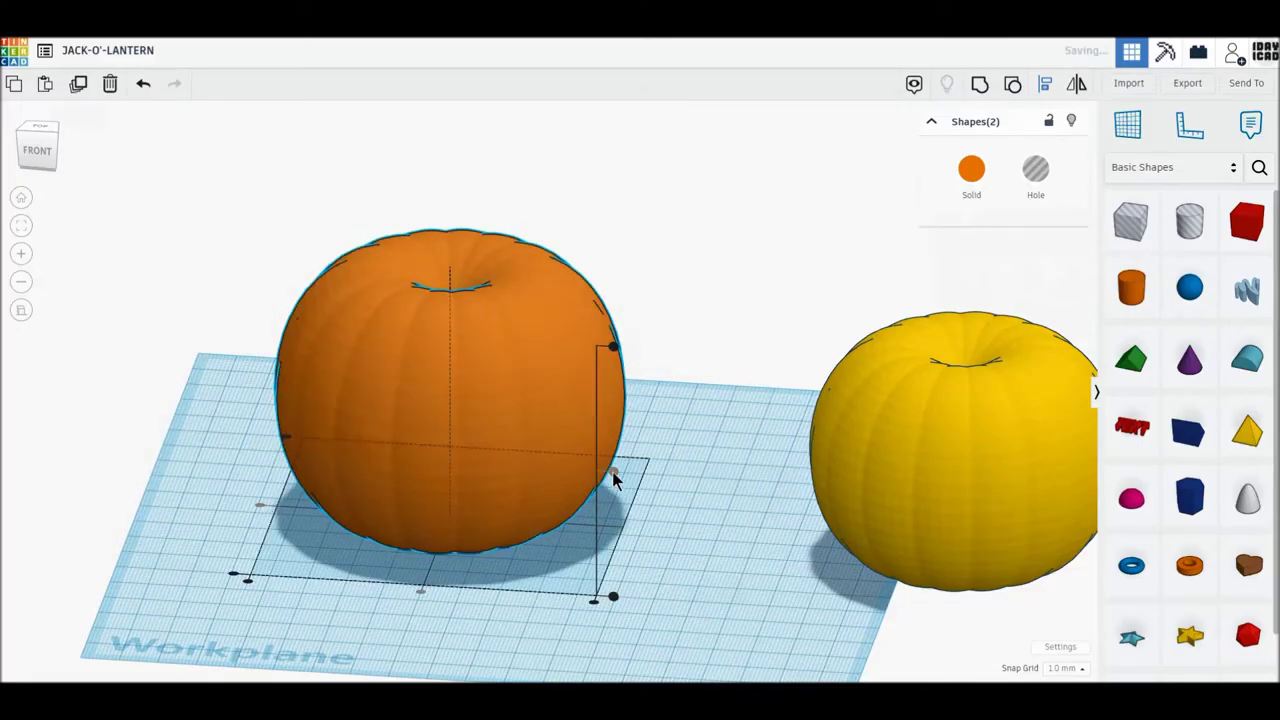
{"action": "left_click", "coordinate": [716, 470]}
- Move the yellow pumpkin about 17 mm to the left and raise it 5 mm above the workplane
{"action": "left_click_drag", "start_coordinate": [913, 473], "coordinate": [863, 474]}
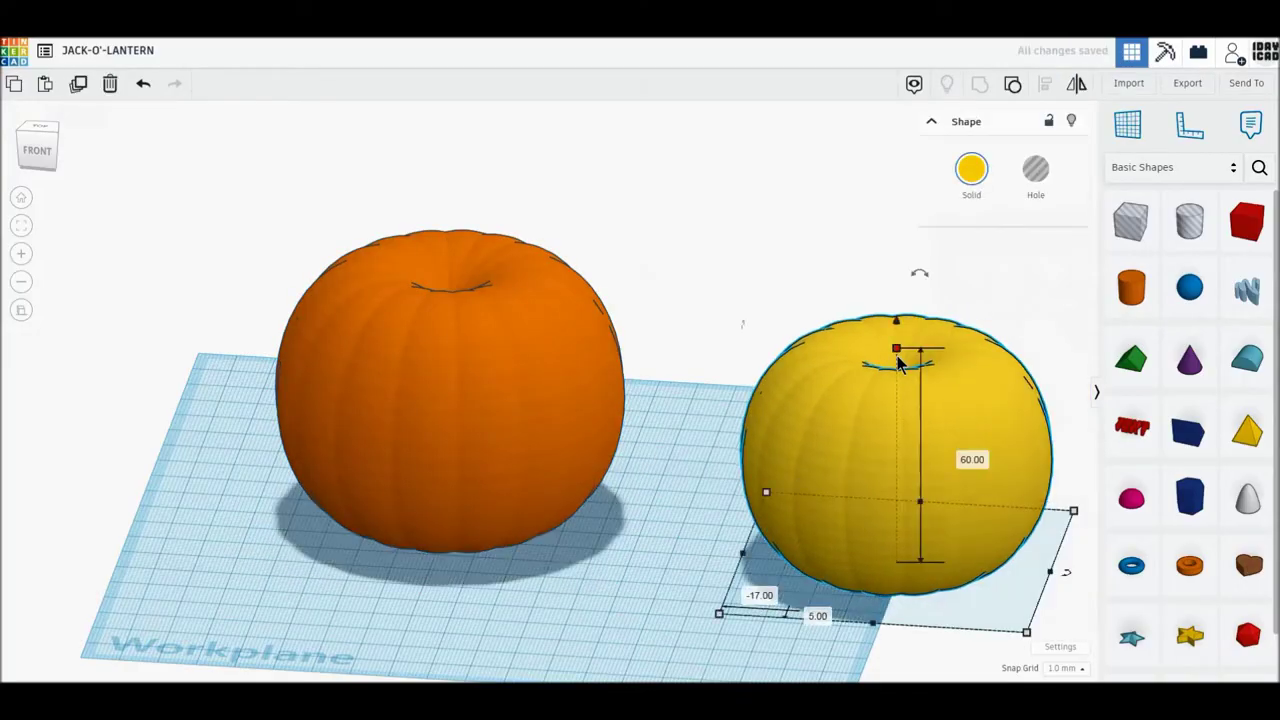
{"action": "left_click_drag", "start_coordinate": [896, 326], "coordinate": [897, 316]}
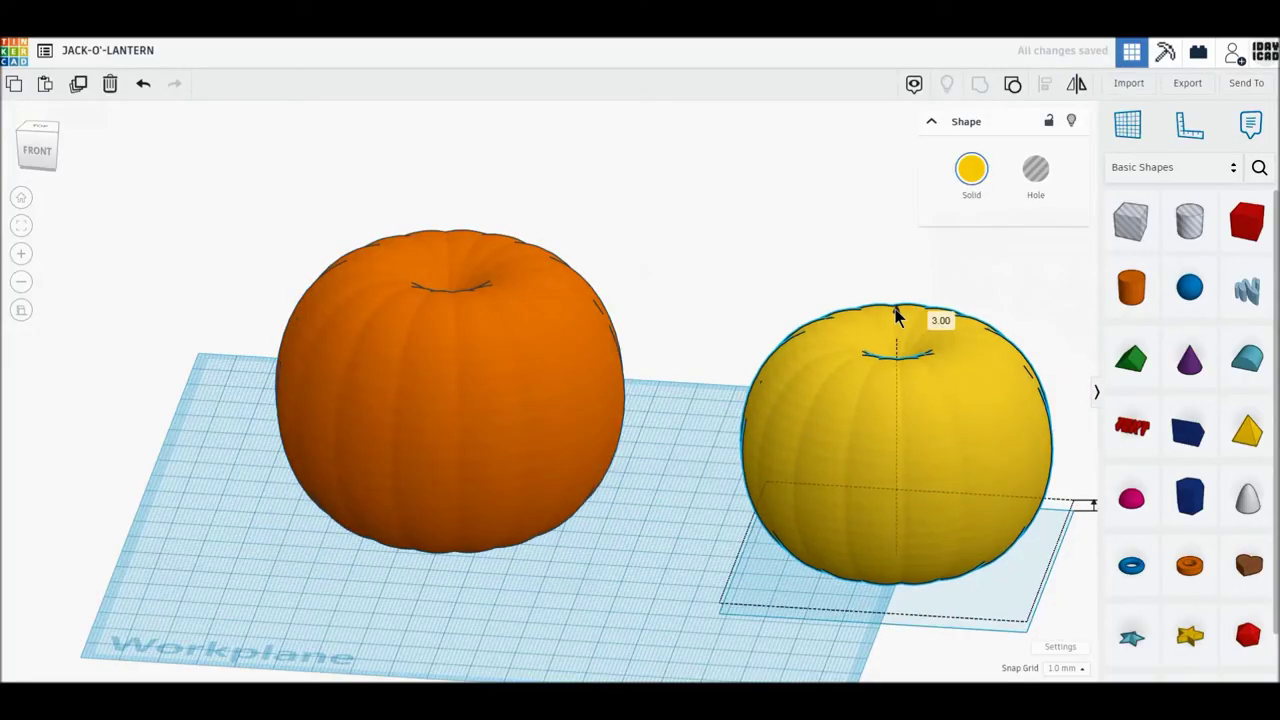
{"action": "middle_click_drag", "start_coordinate": [918, 392], "coordinate": [760, 462]}
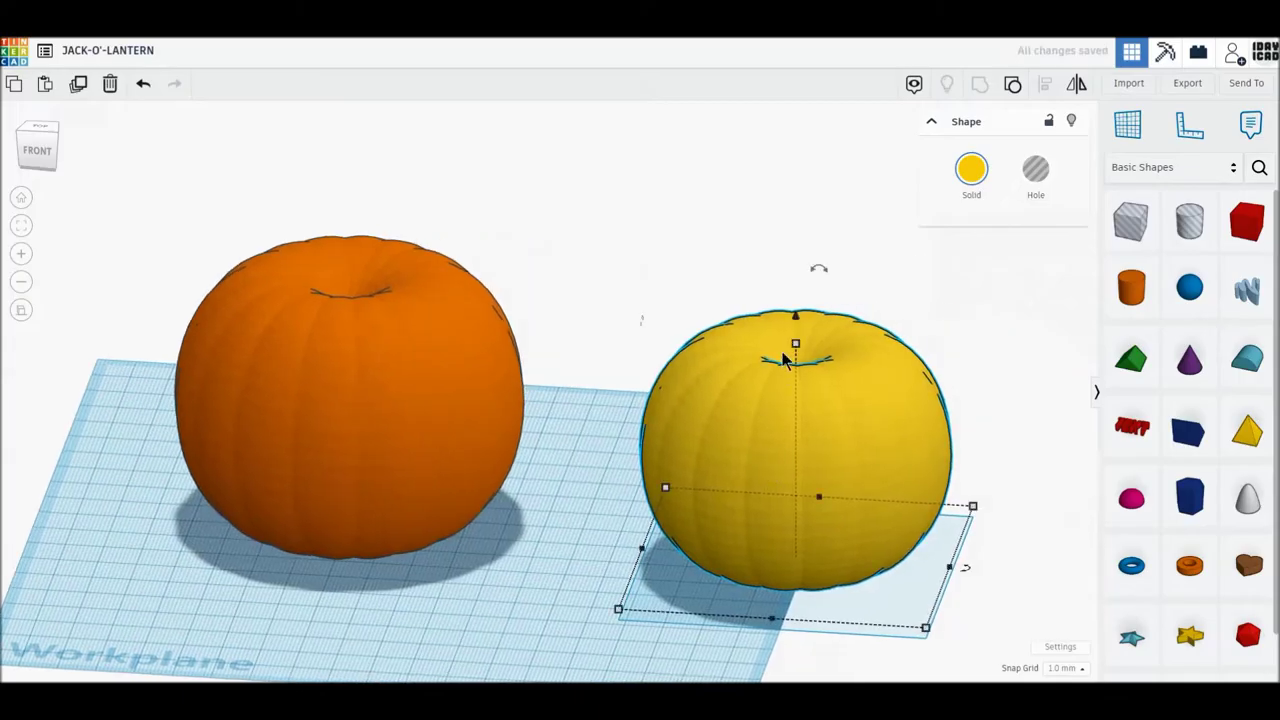
{"action": "left_click_drag", "start_coordinate": [797, 320], "coordinate": [800, 313]}
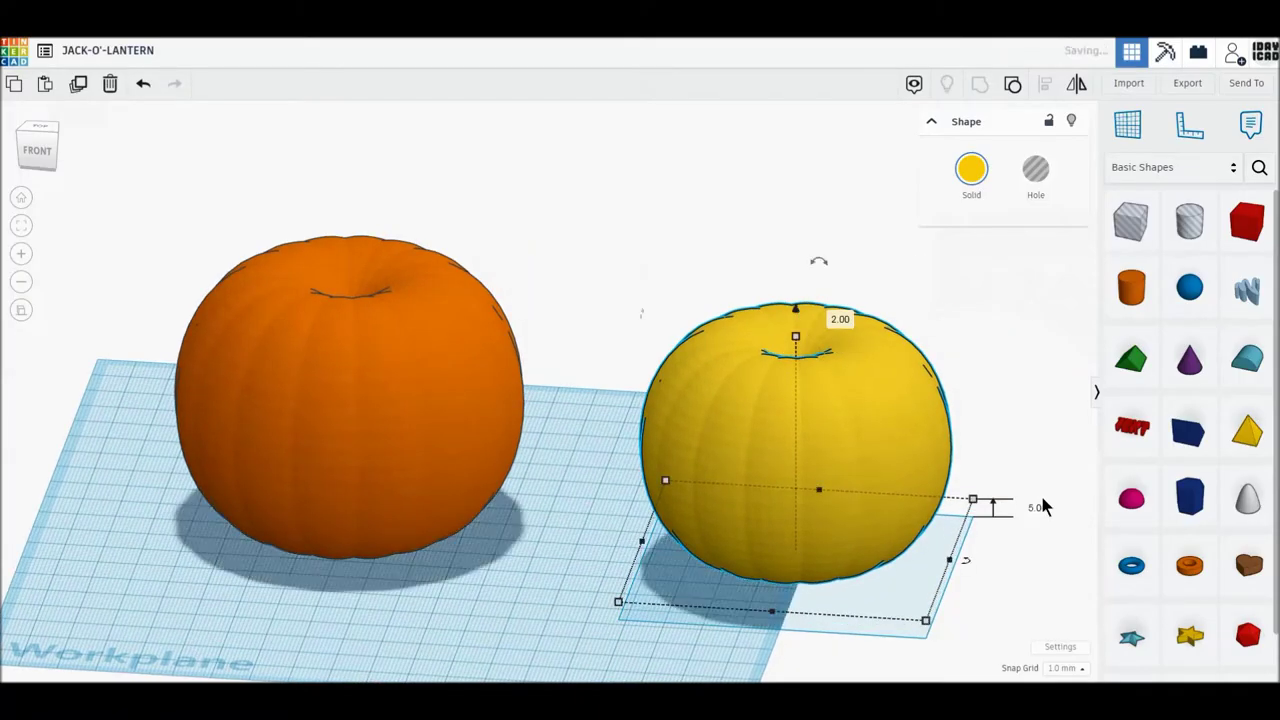
- Examine the orange and yellow pumpkins from the front and from above
{"action": "left_click", "coordinate": [39, 147]}
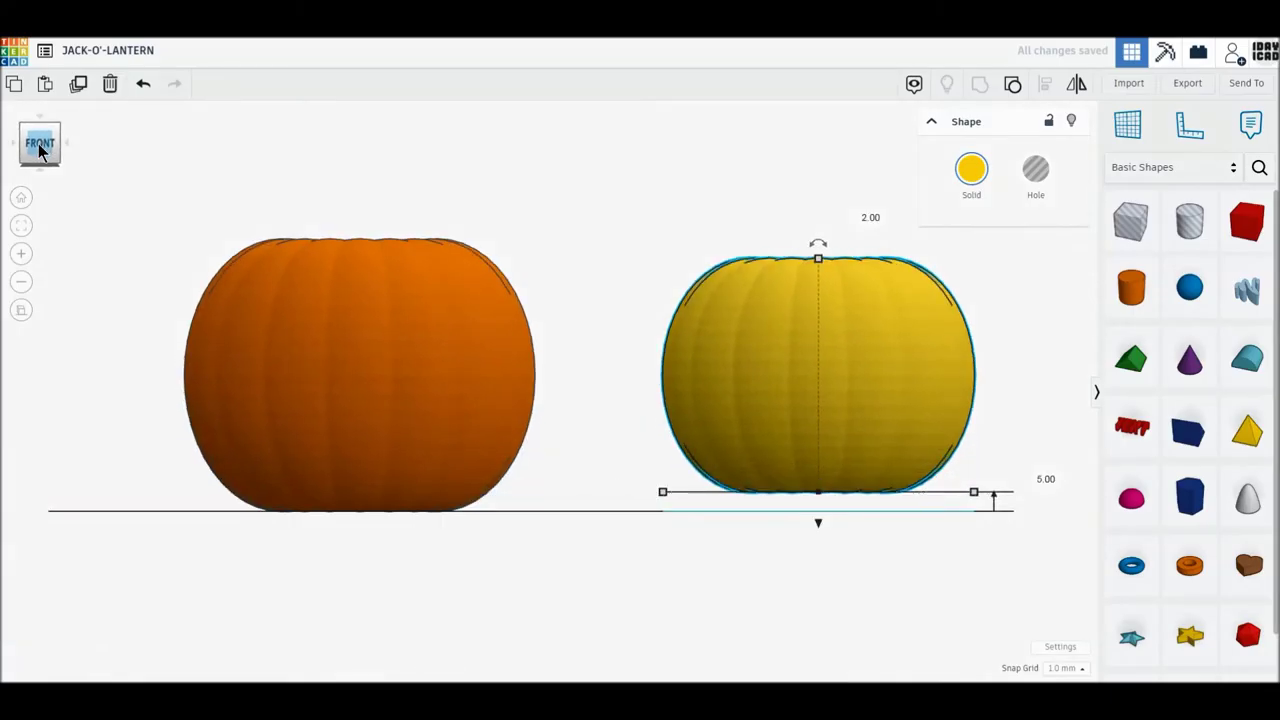
{"action": "left_click", "coordinate": [505, 190]}
{"action": "left_click_drag", "start_coordinate": [58, 147], "coordinate": [106, 229]}
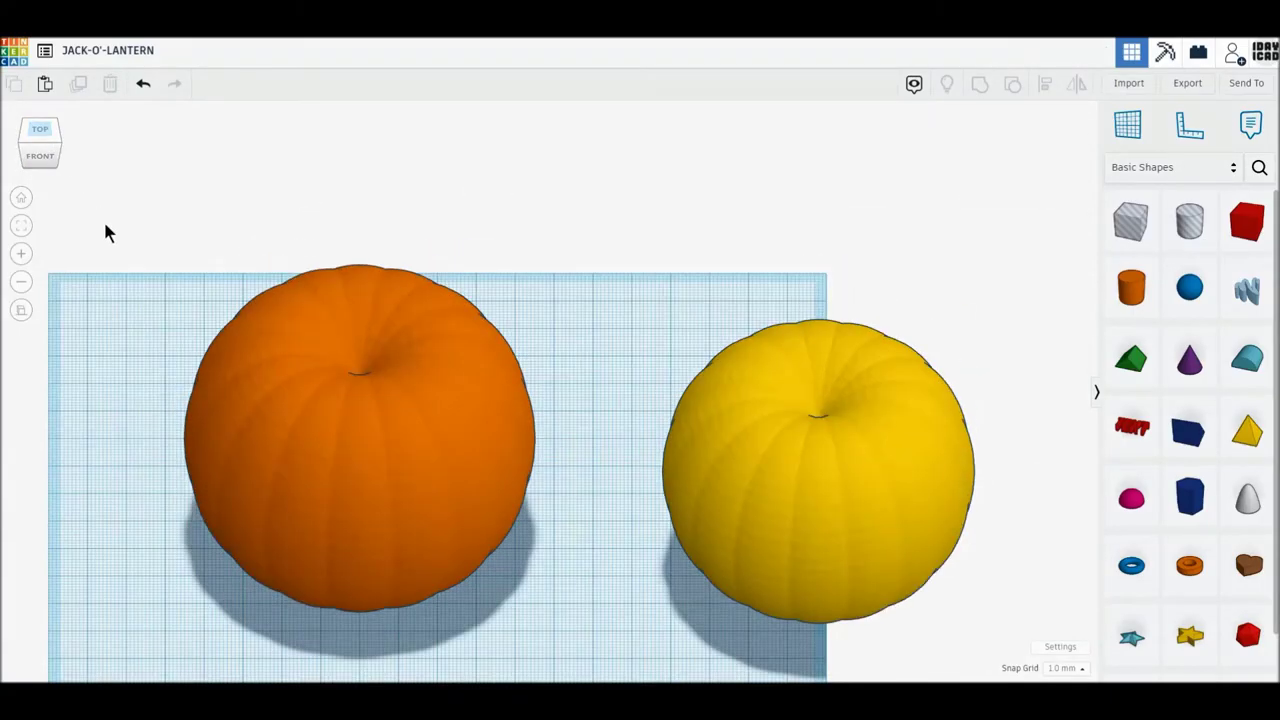
{"action": "middle_click_drag", "start_coordinate": [566, 334], "coordinate": [700, 212]}
{"action": "left_click", "coordinate": [434, 230]}
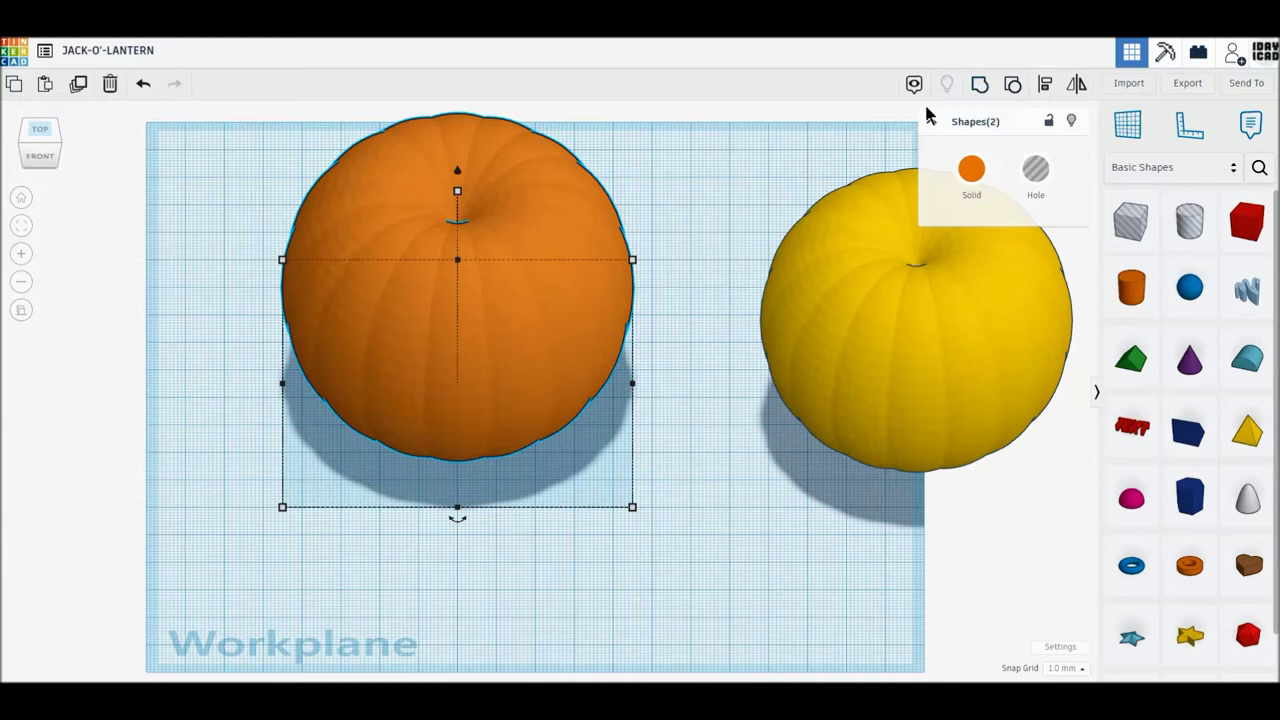
{"action": "left_click", "coordinate": [712, 246]}
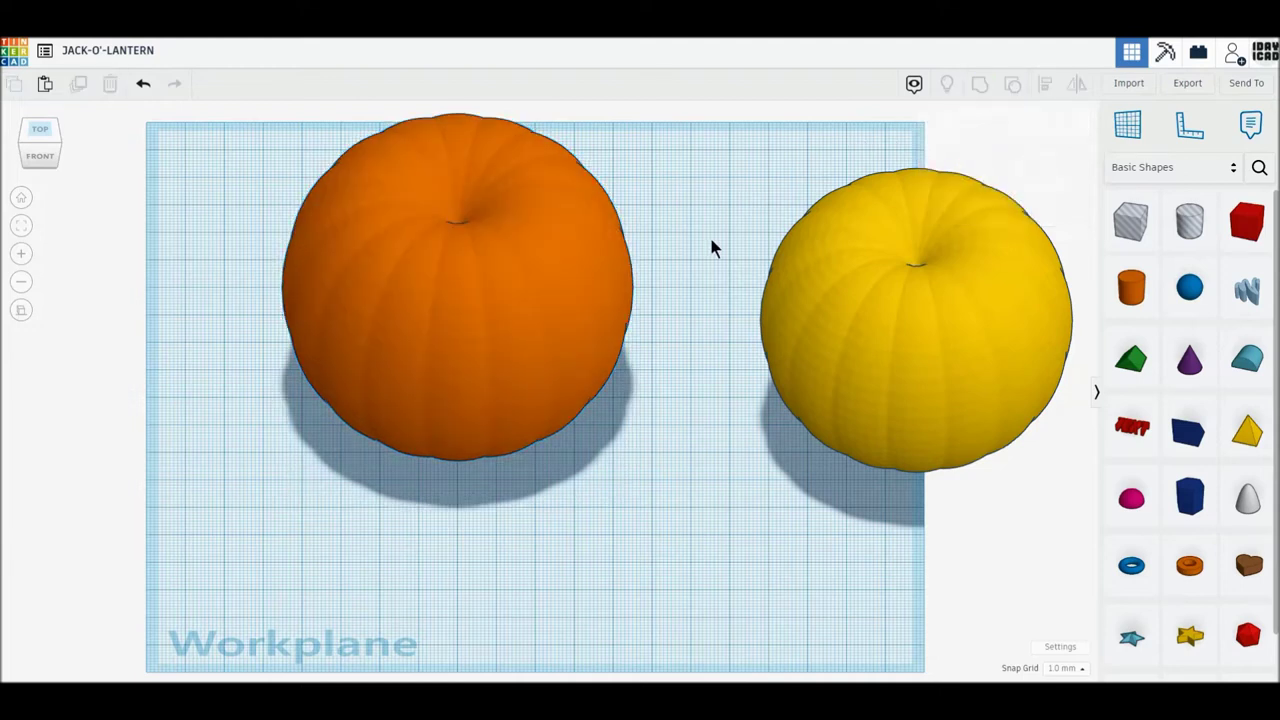
{"action": "left_click", "coordinate": [523, 338]}
{"action": "left_click", "coordinate": [724, 504]}
- Place a cone on the workplane between the pumpkins and give it a top radius of 8 and 12 sides
{"action": "left_click_drag", "start_coordinate": [1189, 358], "coordinate": [1055, 415]}
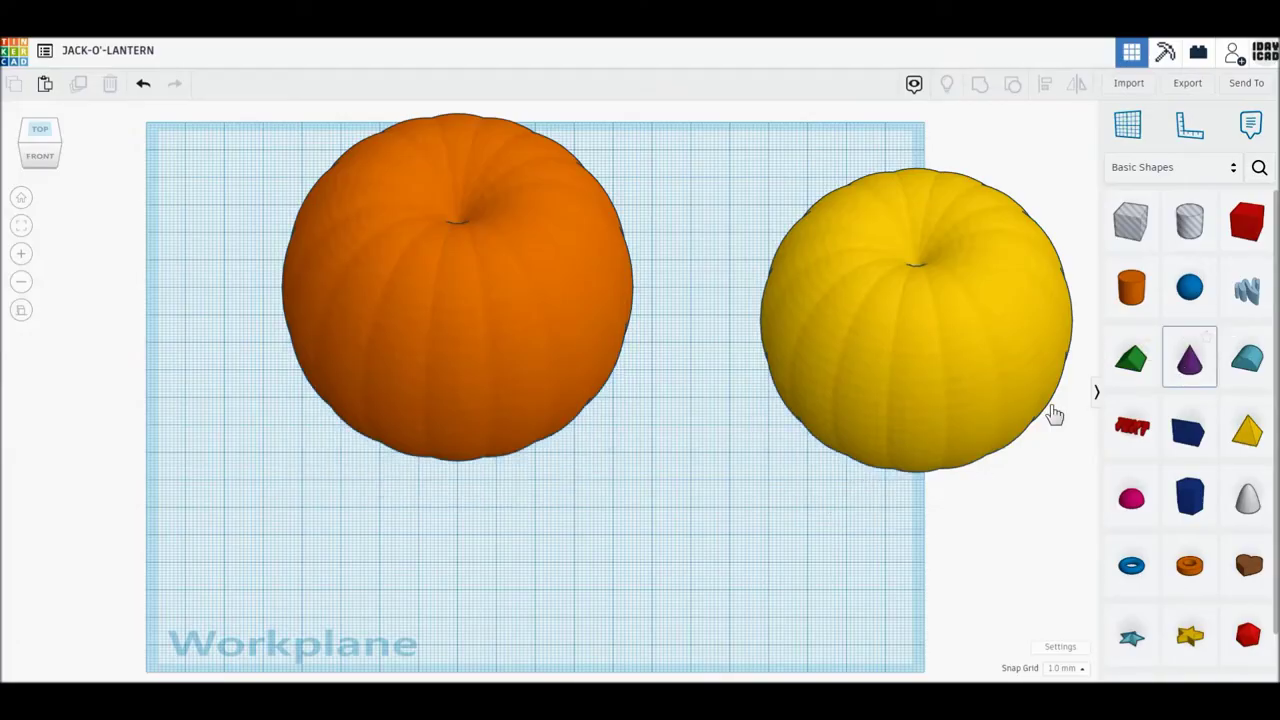
{"action": "left_click_drag", "start_coordinate": [666, 510], "coordinate": [666, 512]}
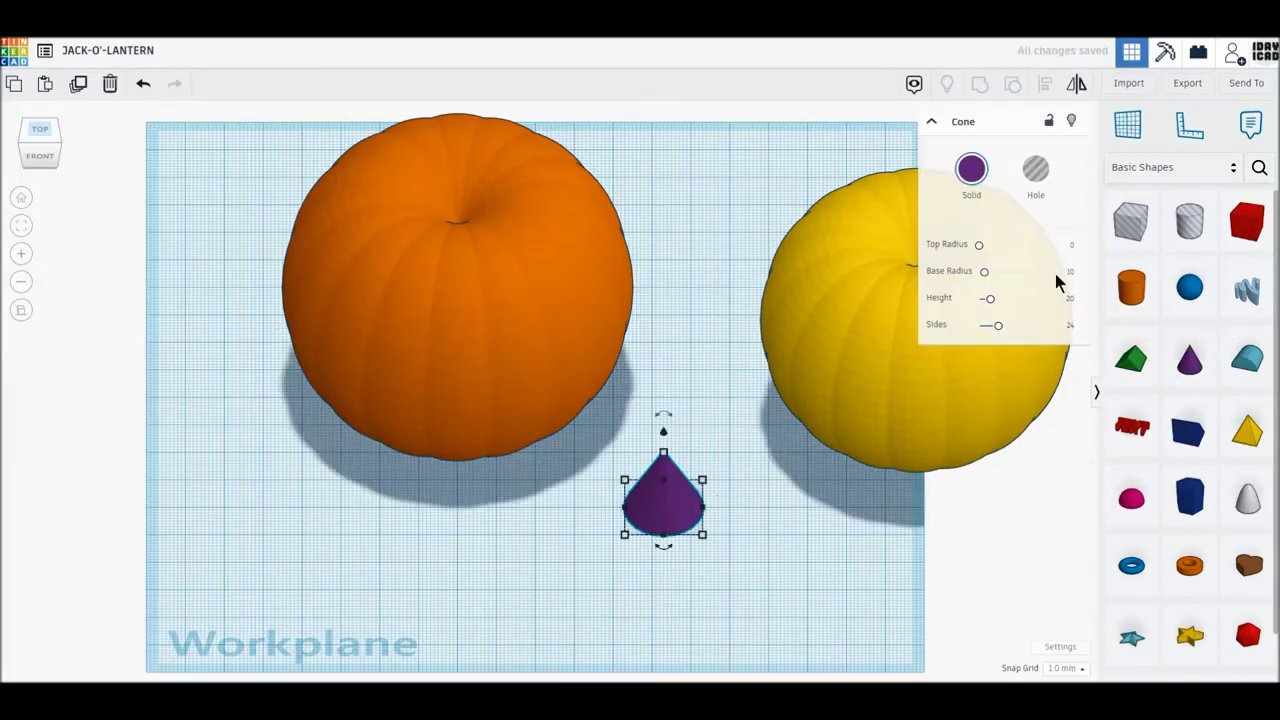
{"action": "left_click", "coordinate": [1070, 245]}
{"action": "type", "text": "8"}
{"action": "key", "text": "Return"}
{"action": "left_click", "coordinate": [1066, 327]}
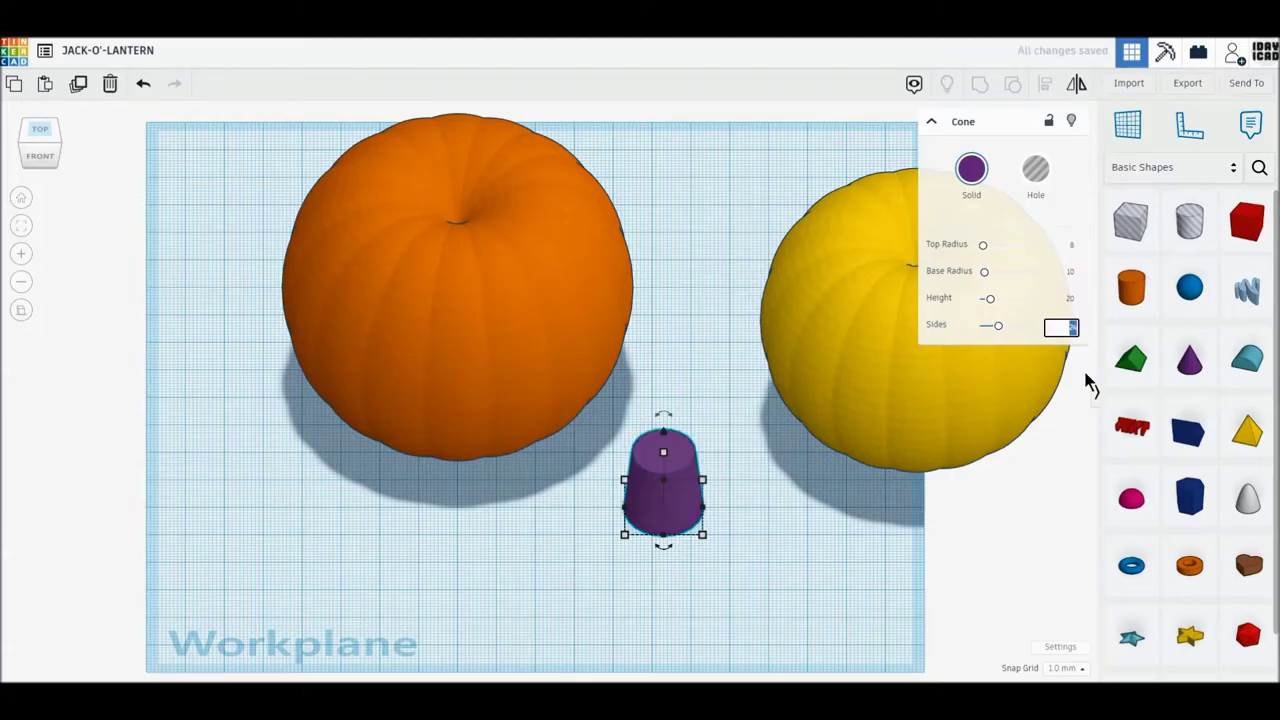
{"action": "type", "text": "12"}
{"action": "key", "text": "Return"}
- Resize the cone's base to 10 mm by 10 mm and colour it dark brown as the stem
{"action": "mouse_move", "coordinate": [701, 535]}
{"action": "left_click", "coordinate": [670, 580]}
{"action": "type", "text": "10"}
{"action": "left_click", "coordinate": [727, 507]}
{"action": "type", "text": "10"}
{"action": "key", "text": "Return"}
{"action": "left_click", "coordinate": [972, 172]}
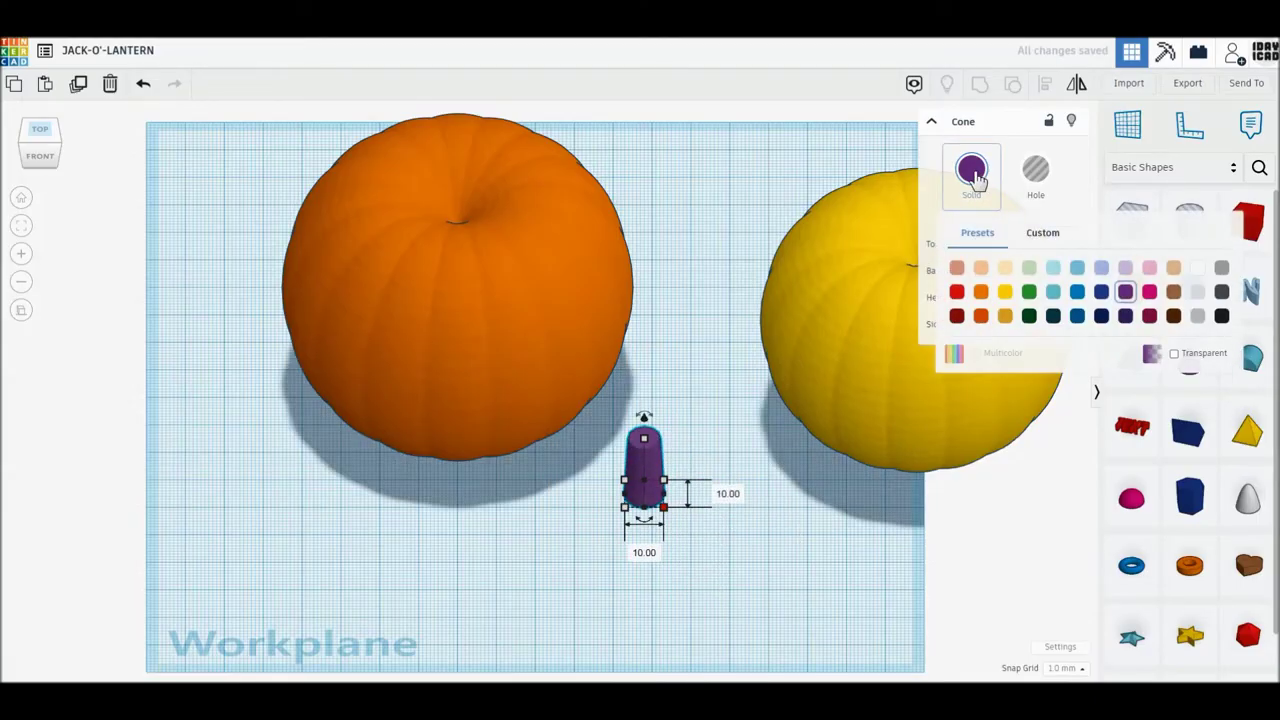
{"action": "left_click", "coordinate": [1173, 315]}
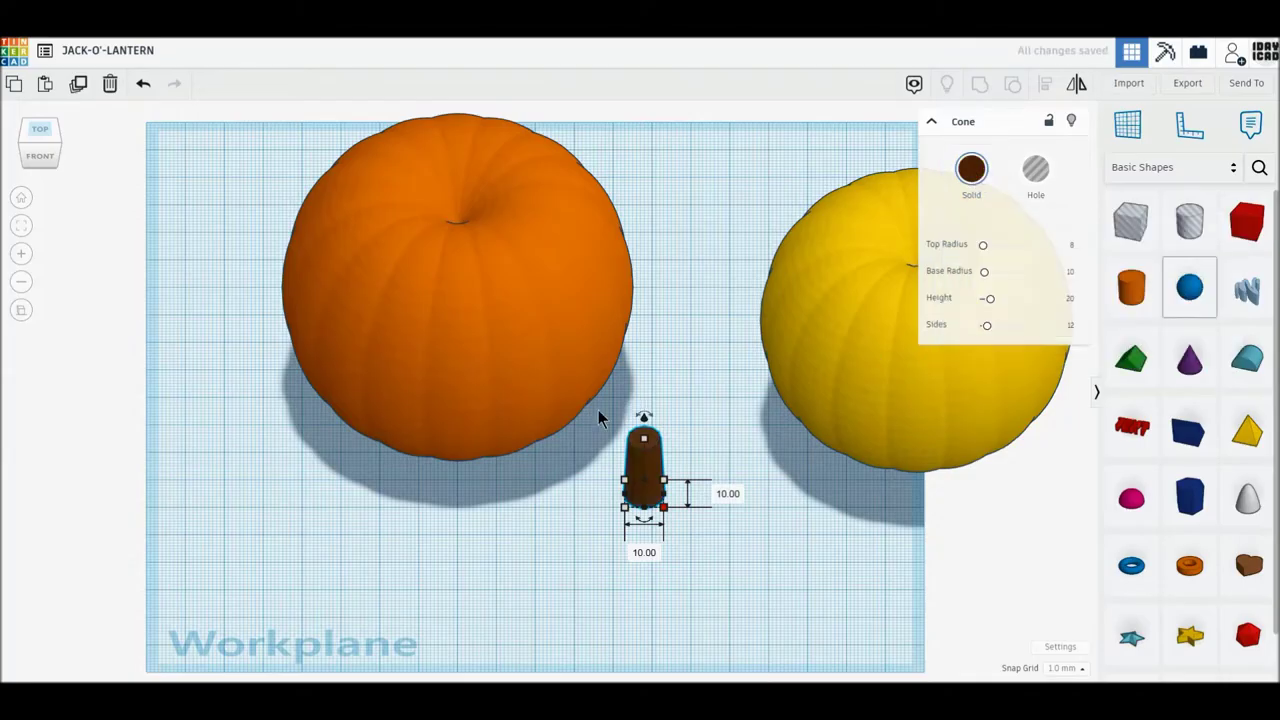
- Raise the brown stem to 62 mm above the workplane
{"action": "left_click_drag", "start_coordinate": [640, 425], "coordinate": [659, 336]}
{"action": "left_click", "coordinate": [40, 154]}
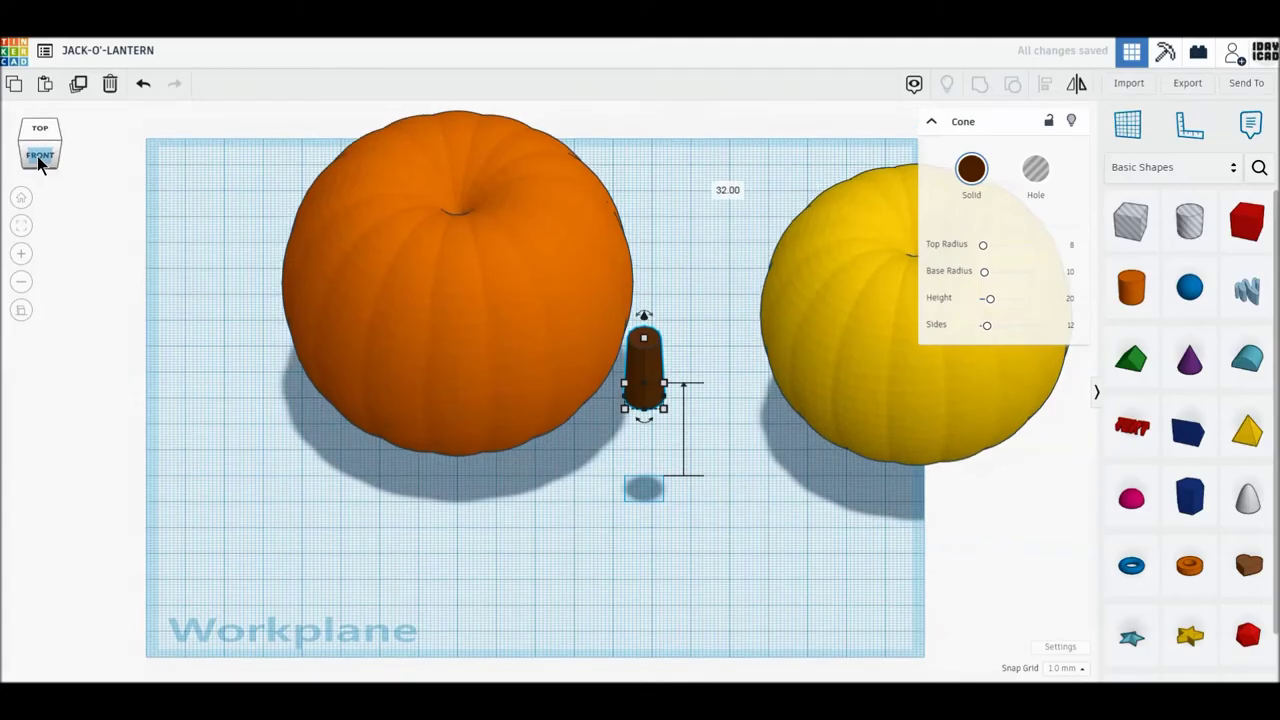
{"action": "middle_click_drag", "start_coordinate": [512, 345], "coordinate": [533, 490]}
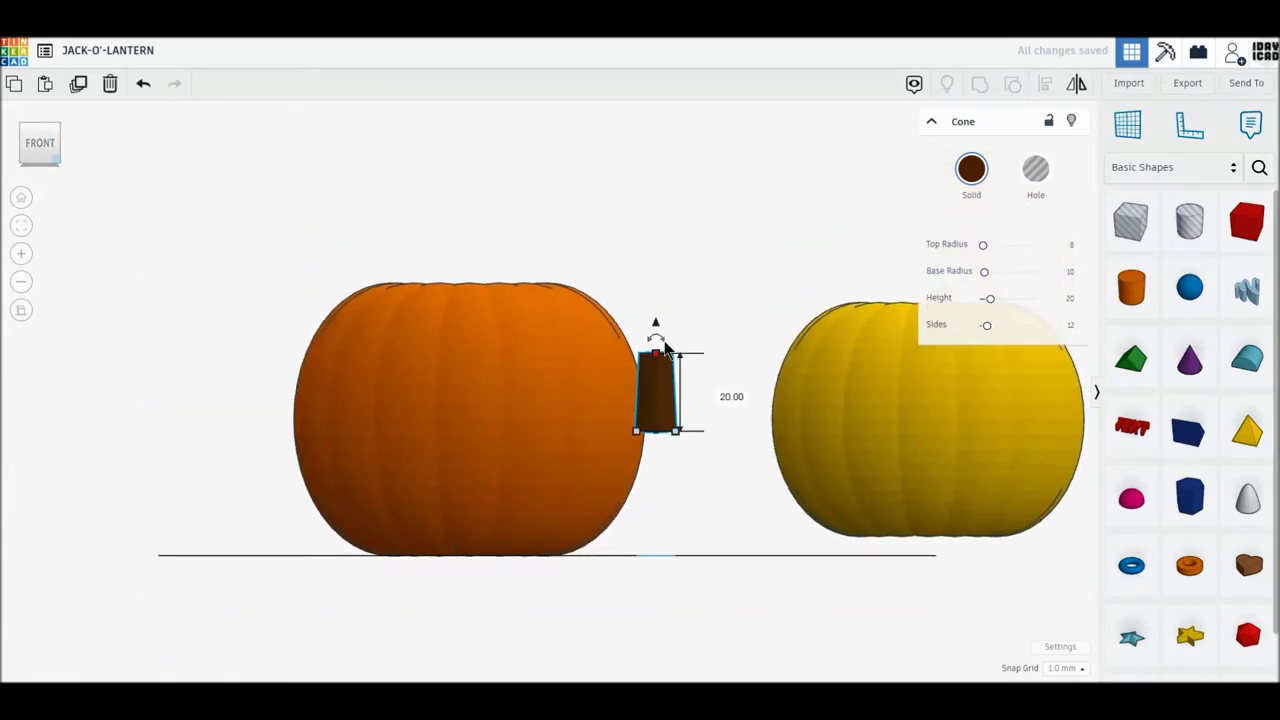
{"action": "left_click_drag", "start_coordinate": [655, 330], "coordinate": [656, 214]}
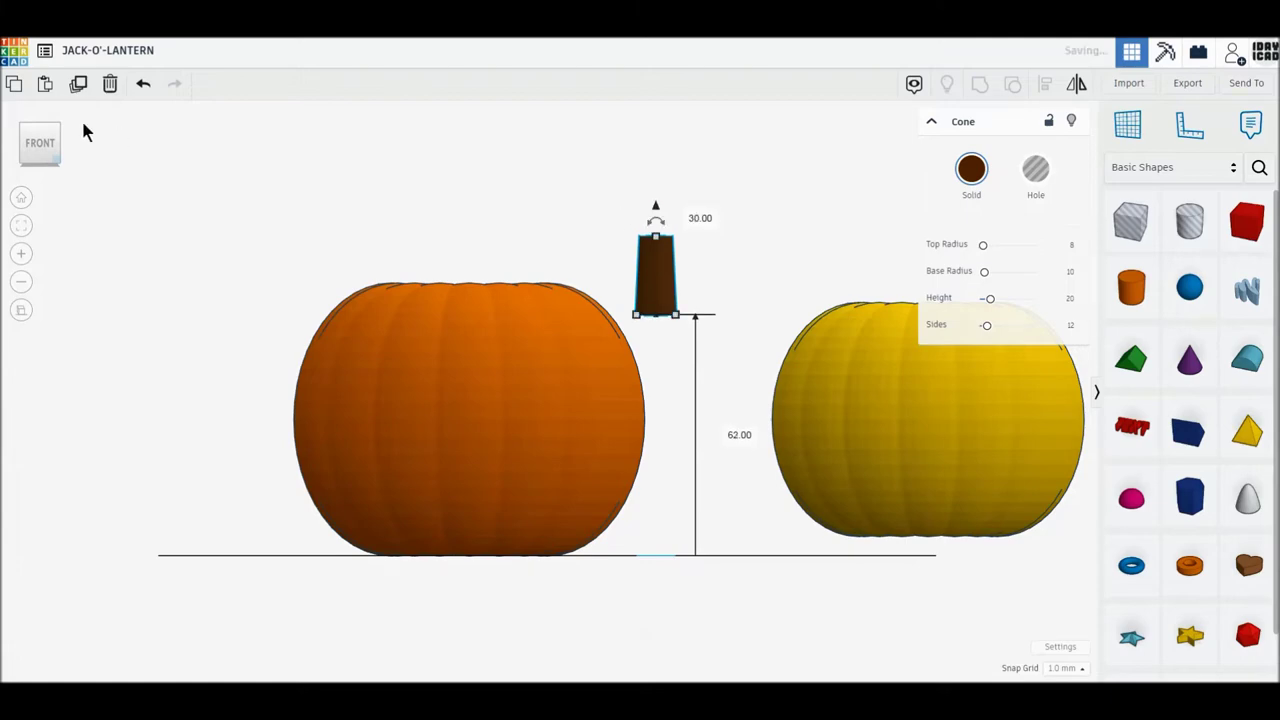
- Select the orange pumpkin, its inner hole and the stem, and centre them on each other in both horizontal directions
{"action": "left_click", "coordinate": [40, 120]}
{"action": "left_click_drag", "start_coordinate": [205, 221], "coordinate": [676, 582]}
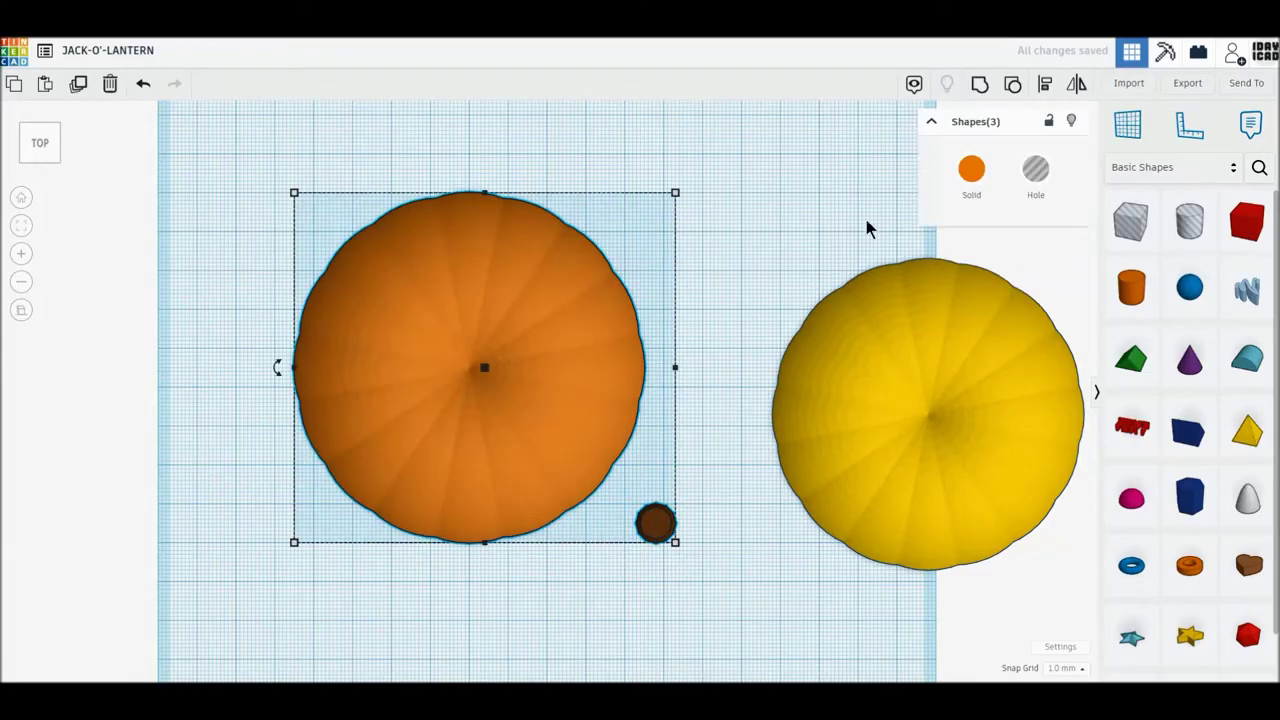
{"action": "left_click", "coordinate": [1045, 88]}
{"action": "left_click", "coordinate": [692, 368]}
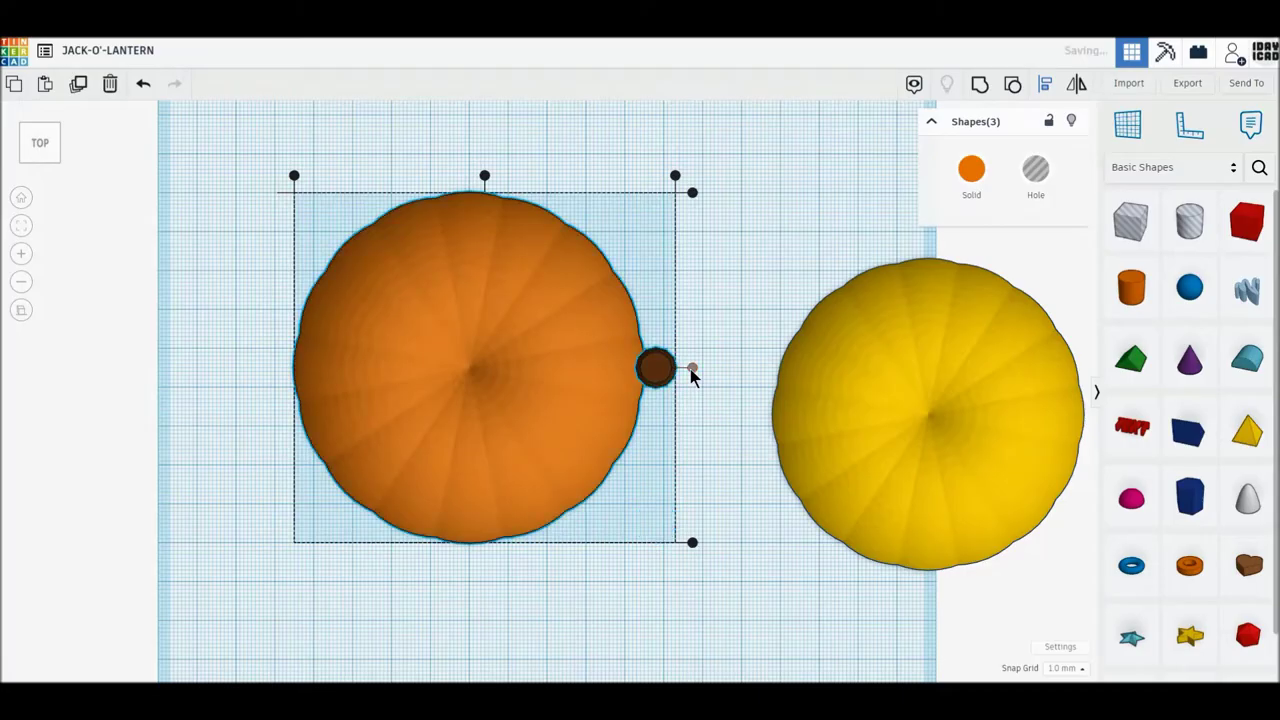
{"action": "left_click", "coordinate": [485, 176]}
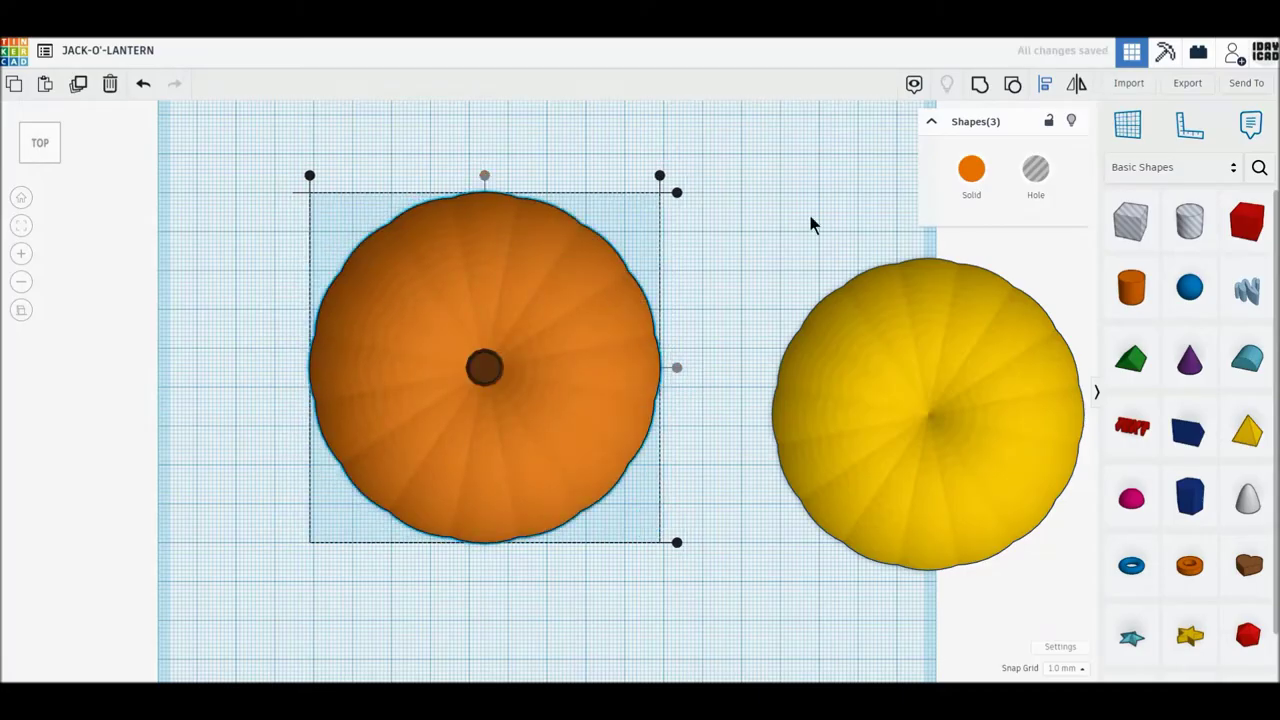
- Group the stem, orange pumpkin and inner hole into one shape and turn on Multicolor to keep the original colours
{"action": "left_click", "coordinate": [981, 86]}
{"action": "left_click", "coordinate": [966, 189]}
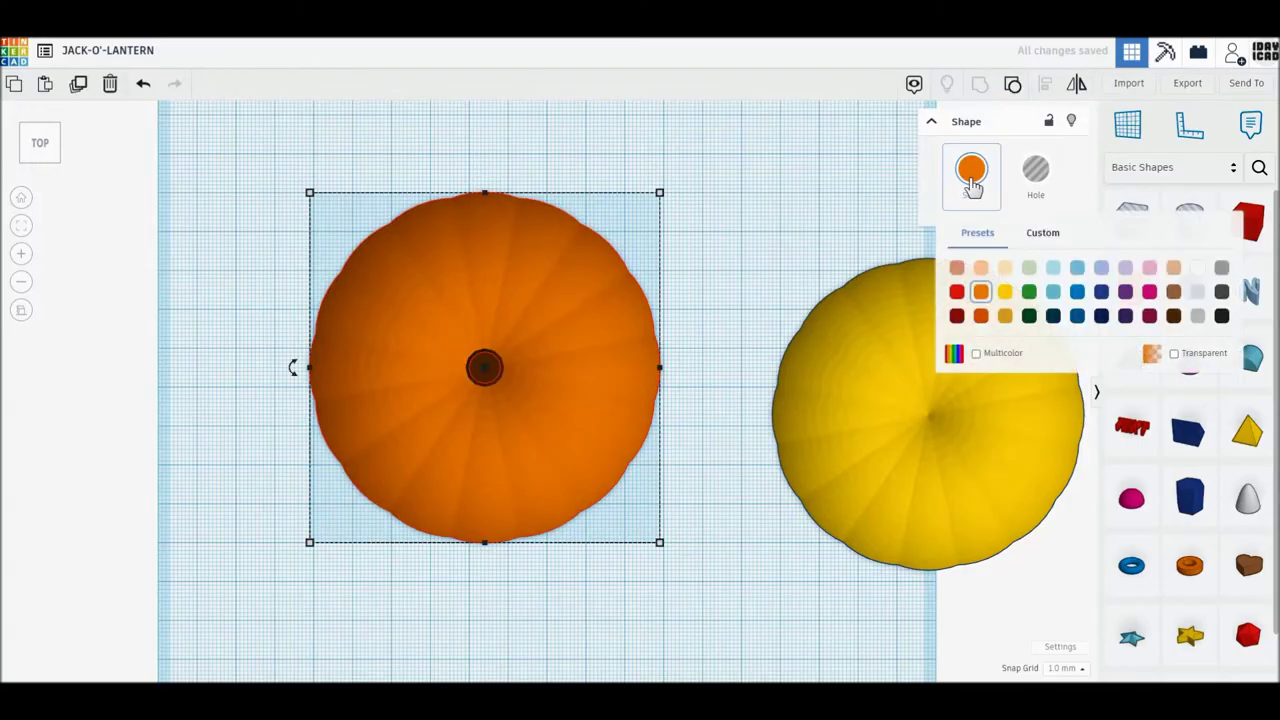
{"action": "left_click", "coordinate": [978, 355]}
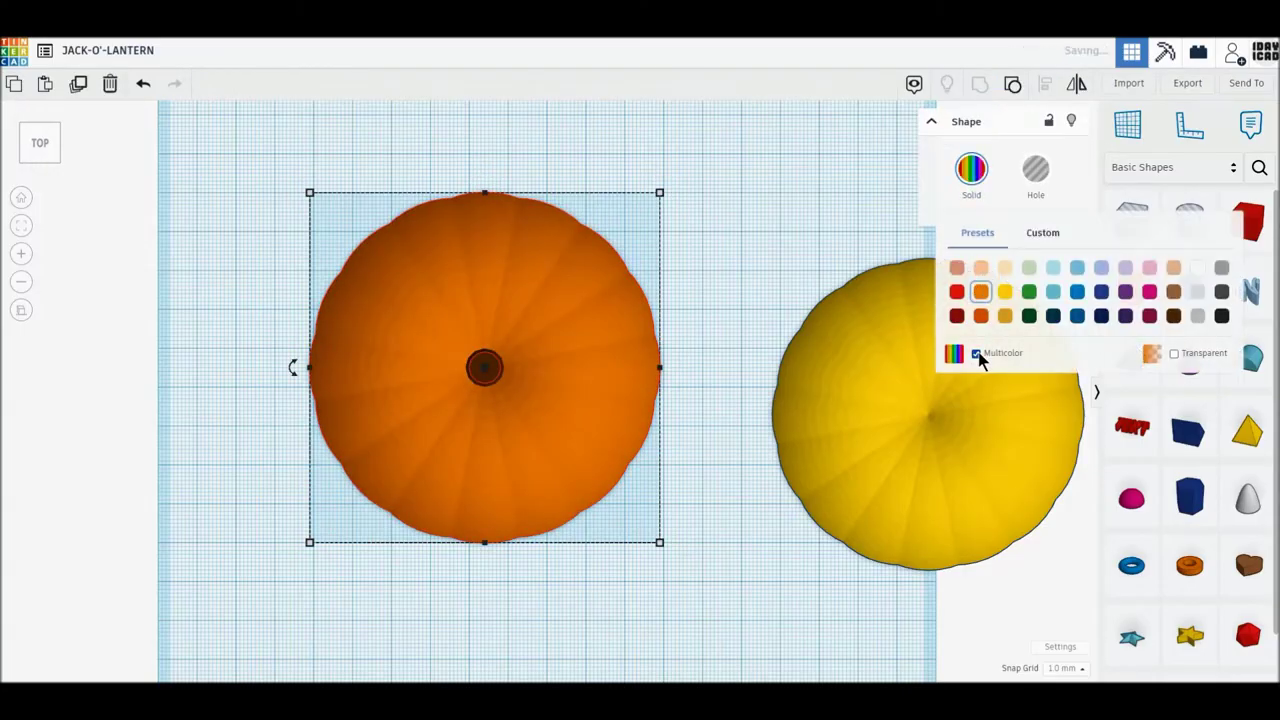
{"action": "left_click", "coordinate": [770, 238]}
{"action": "right_click_drag", "start_coordinate": [713, 400], "coordinate": [708, 255]}
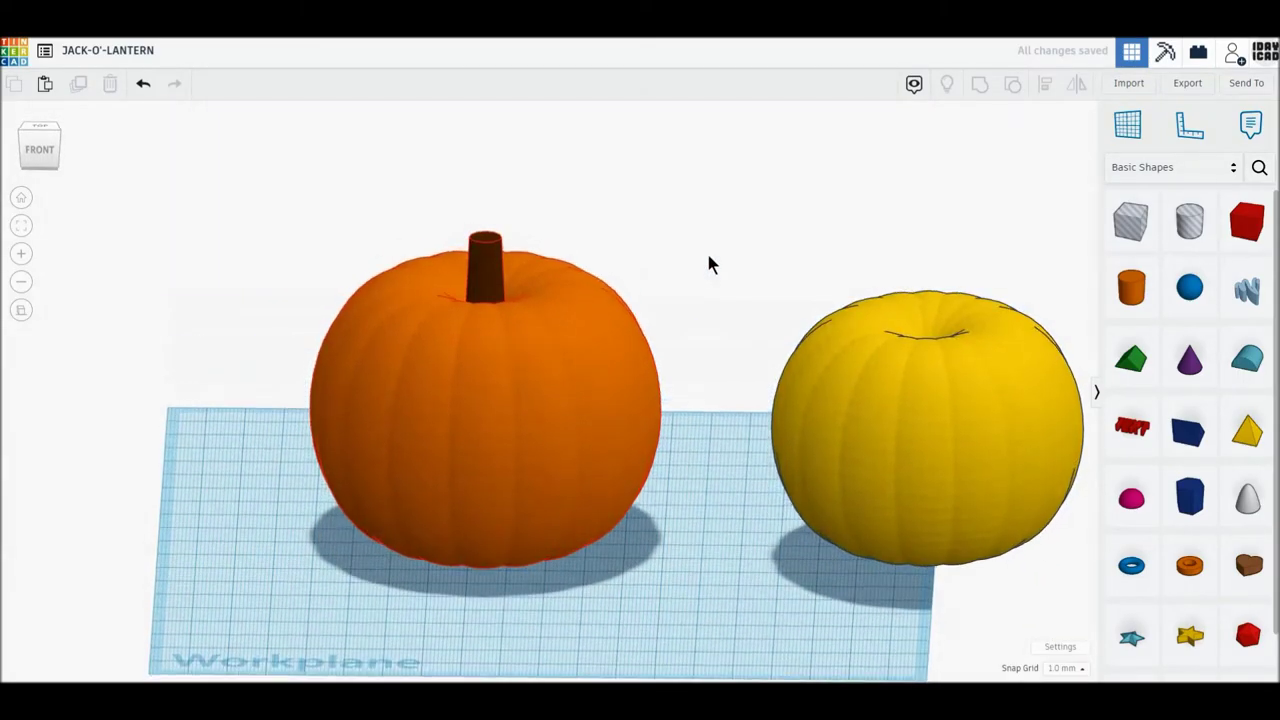
- Move the stemmed orange pumpkin and the yellow pumpkin further left and back so both sit on the workplane
{"action": "left_click", "coordinate": [600, 375]}
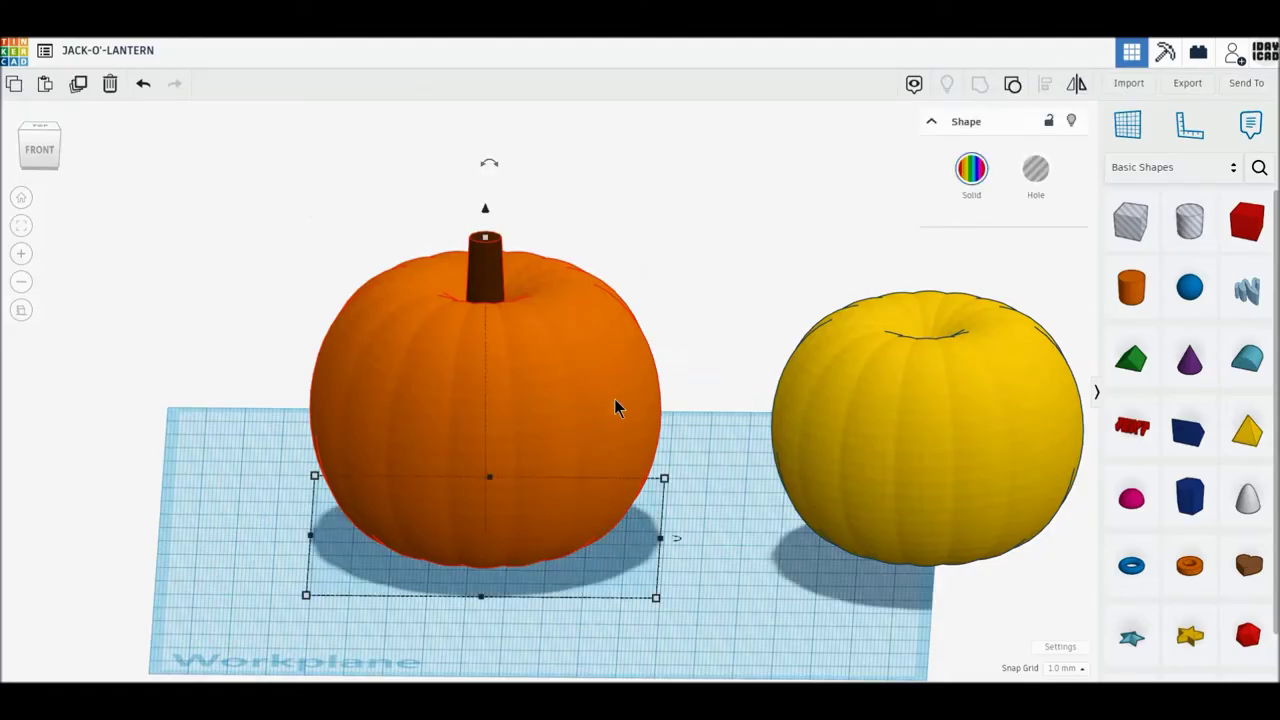
{"action": "left_click_drag", "start_coordinate": [614, 405], "coordinate": [487, 370]}
{"action": "left_click_drag", "start_coordinate": [879, 480], "coordinate": [752, 431]}
{"action": "middle_click_drag", "start_coordinate": [600, 528], "coordinate": [613, 478]}
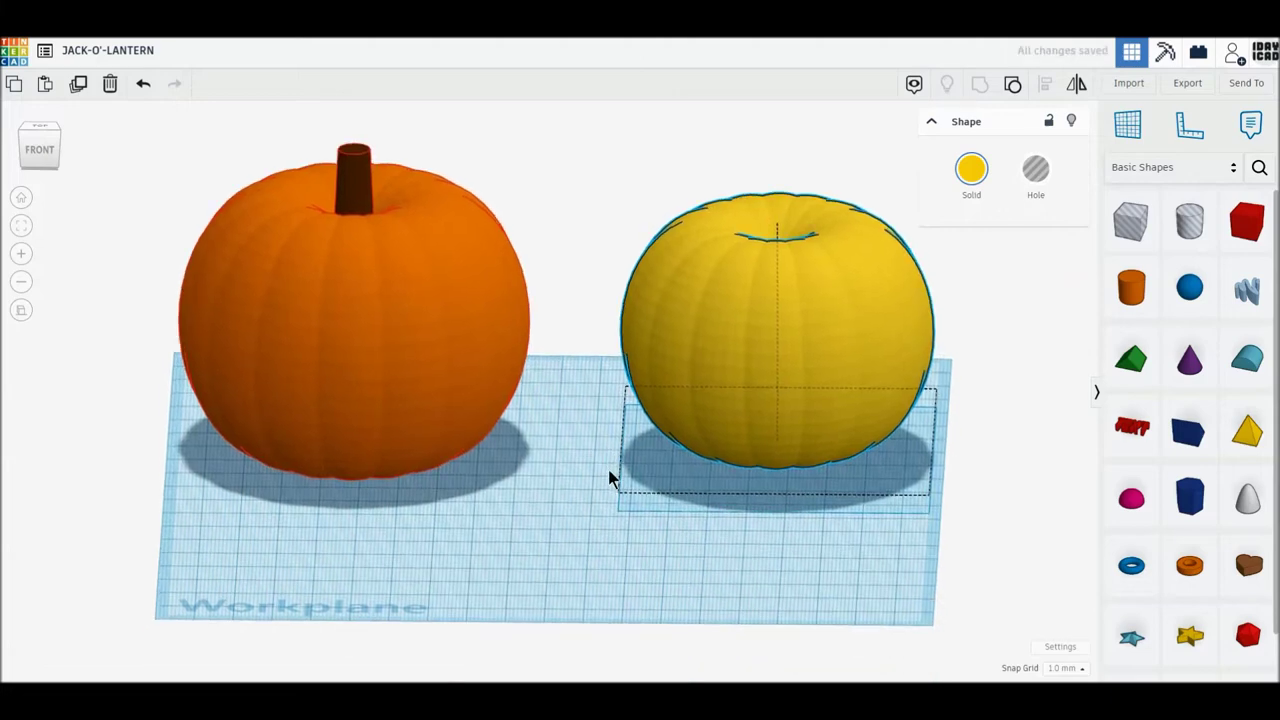
- Place a roof shape in front of the pumpkins, rotate it 90° onto its triangular end, and raise it to sit on the workplane
{"action": "left_click", "coordinate": [36, 133]}
{"action": "left_click", "coordinate": [760, 495]}
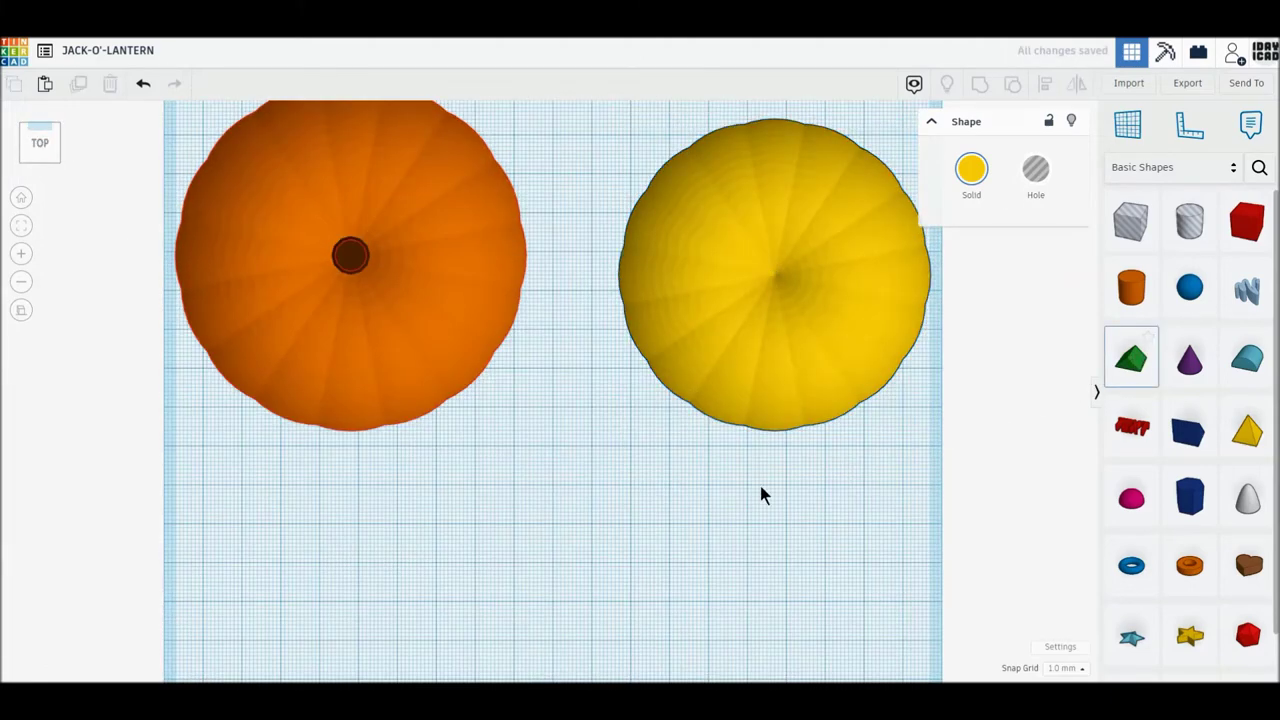
{"action": "left_click", "coordinate": [606, 500]}
{"action": "right_click_drag", "start_coordinate": [485, 554], "coordinate": [700, 460]}
{"action": "left_click_drag", "start_coordinate": [718, 466], "coordinate": [731, 503]}
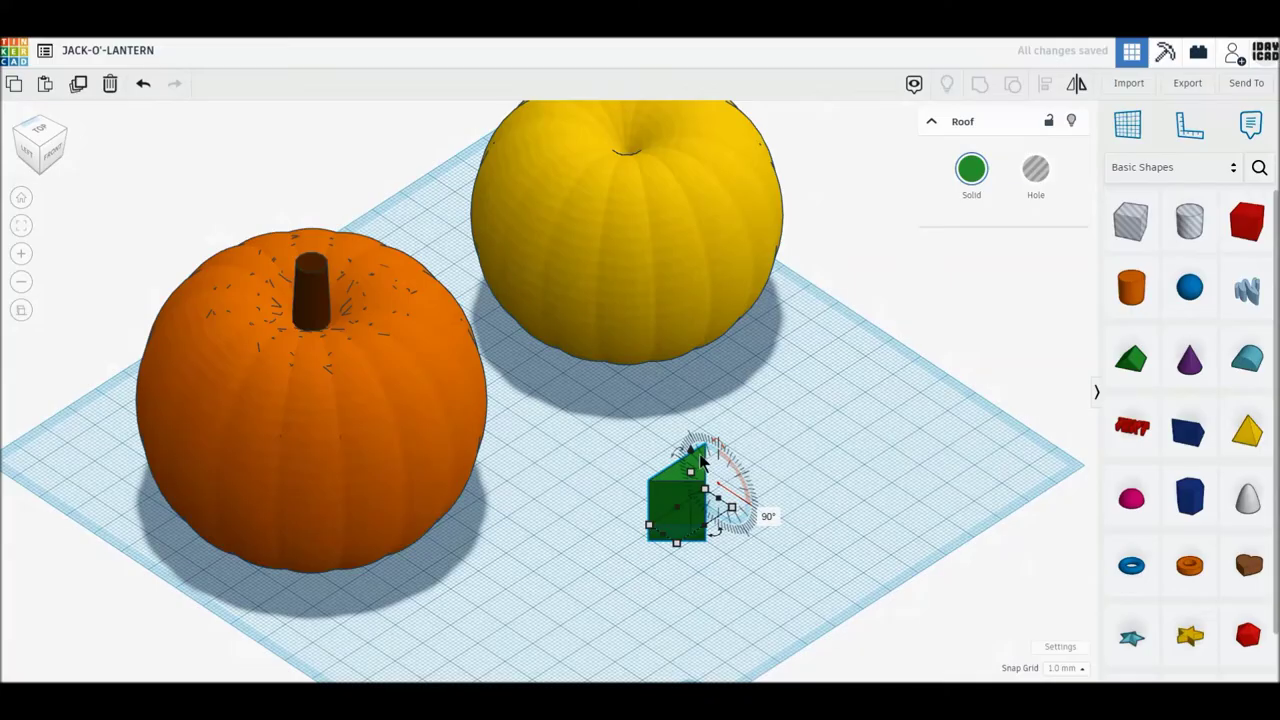
{"action": "left_click", "coordinate": [798, 512]}
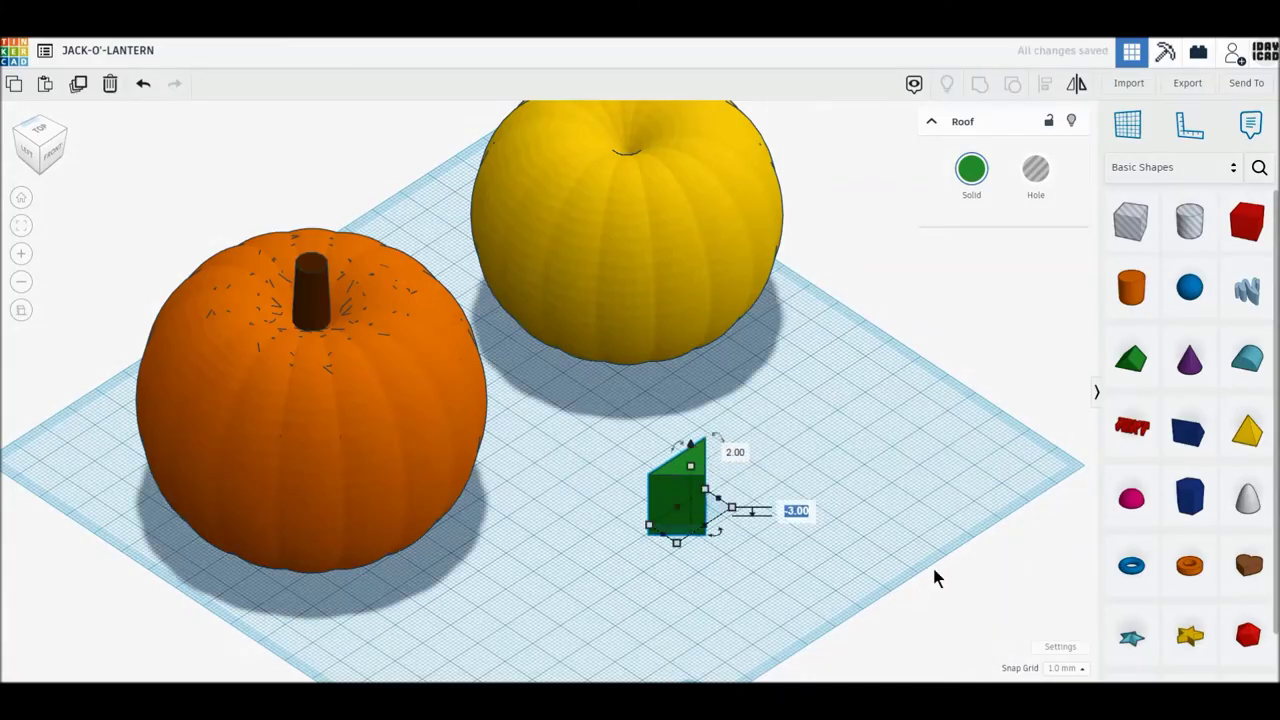
{"action": "key", "text": "Return"}
- Turn the stemmed orange pumpkin into a hole to see inside it, and return it to solid
{"action": "left_click", "coordinate": [363, 456]}
{"action": "left_click", "coordinate": [971, 170]}
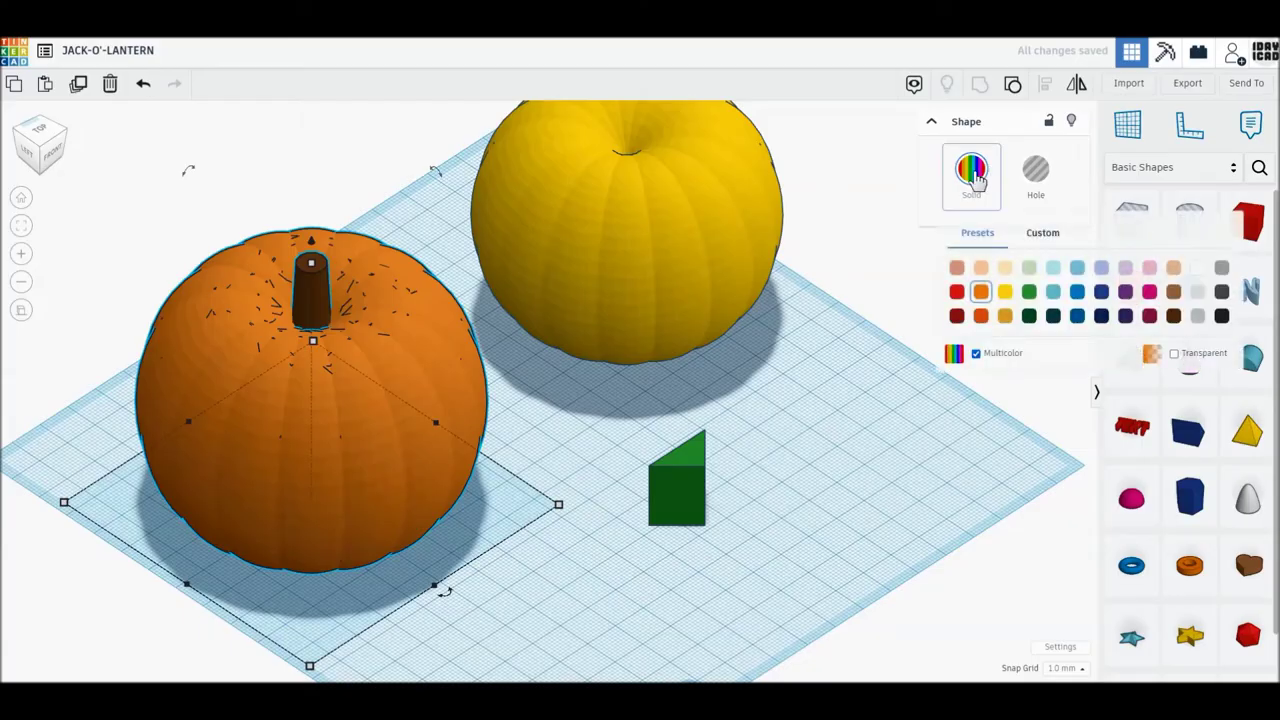
{"action": "left_click", "coordinate": [1035, 172]}
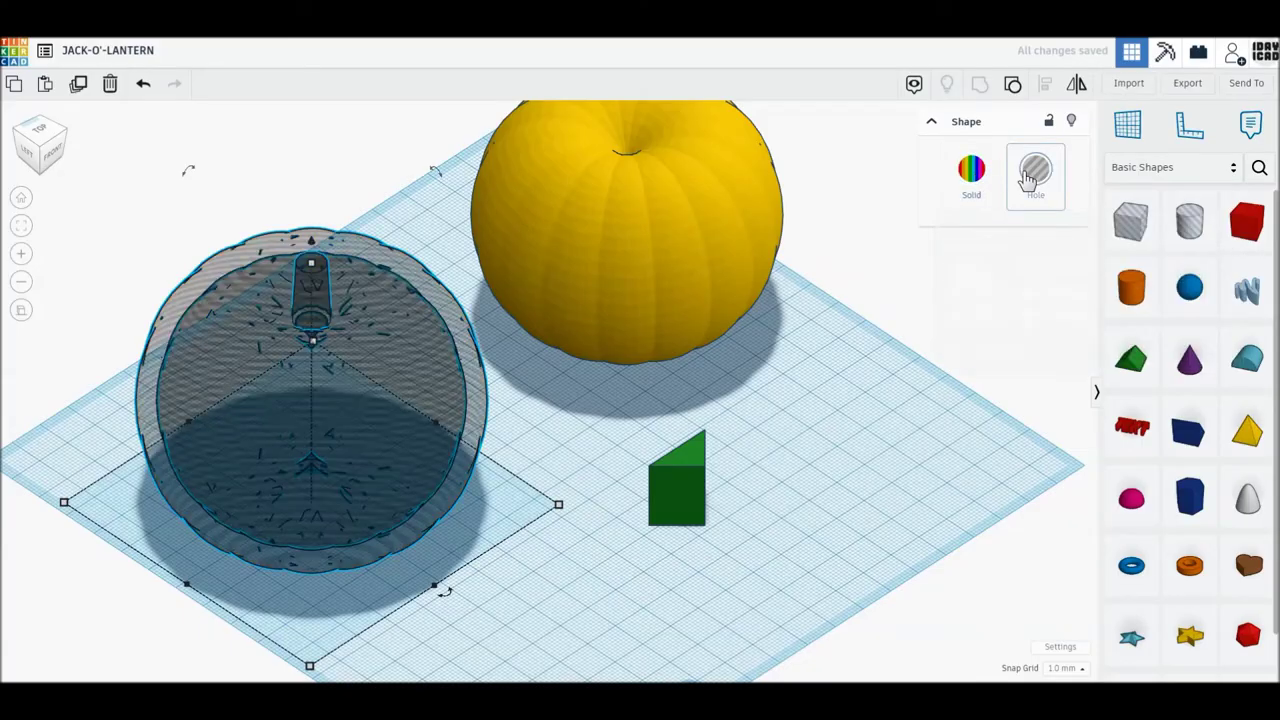
{"action": "left_click", "coordinate": [974, 171]}
{"action": "left_click", "coordinate": [841, 346]}
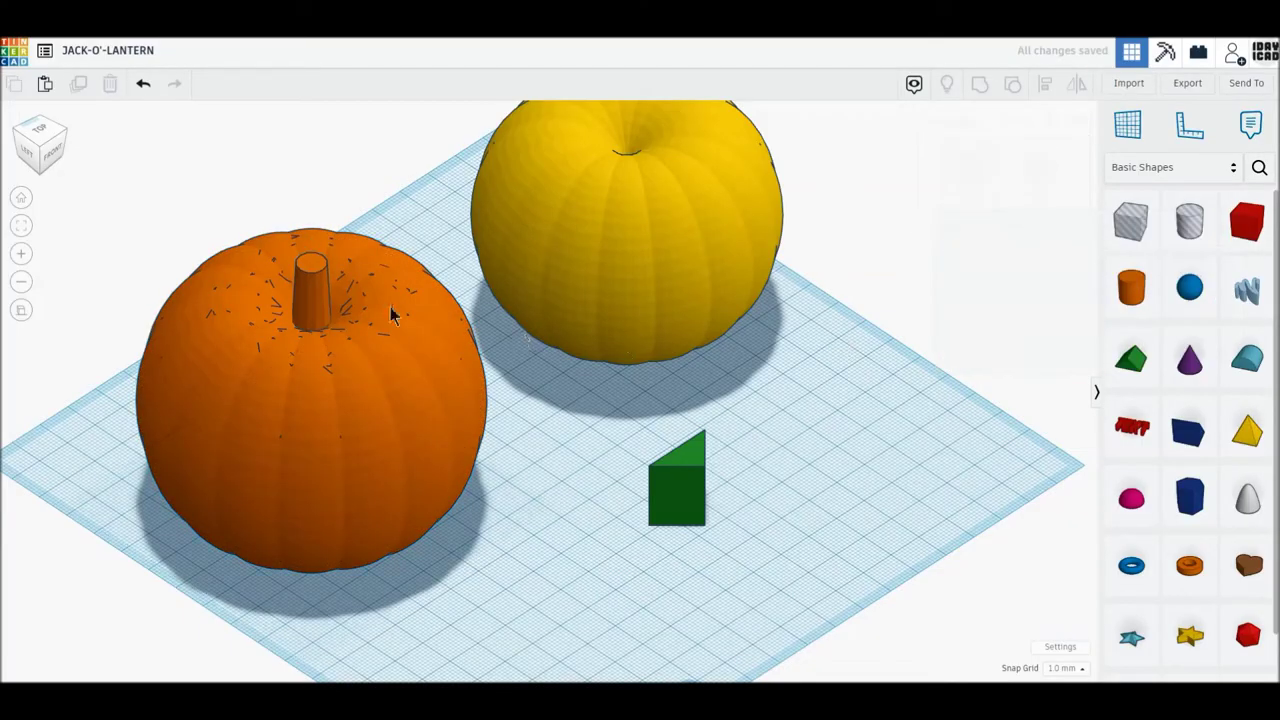
- Turn Multicolor back on for the stemmed orange pumpkin
{"action": "left_click", "coordinate": [40, 130]}
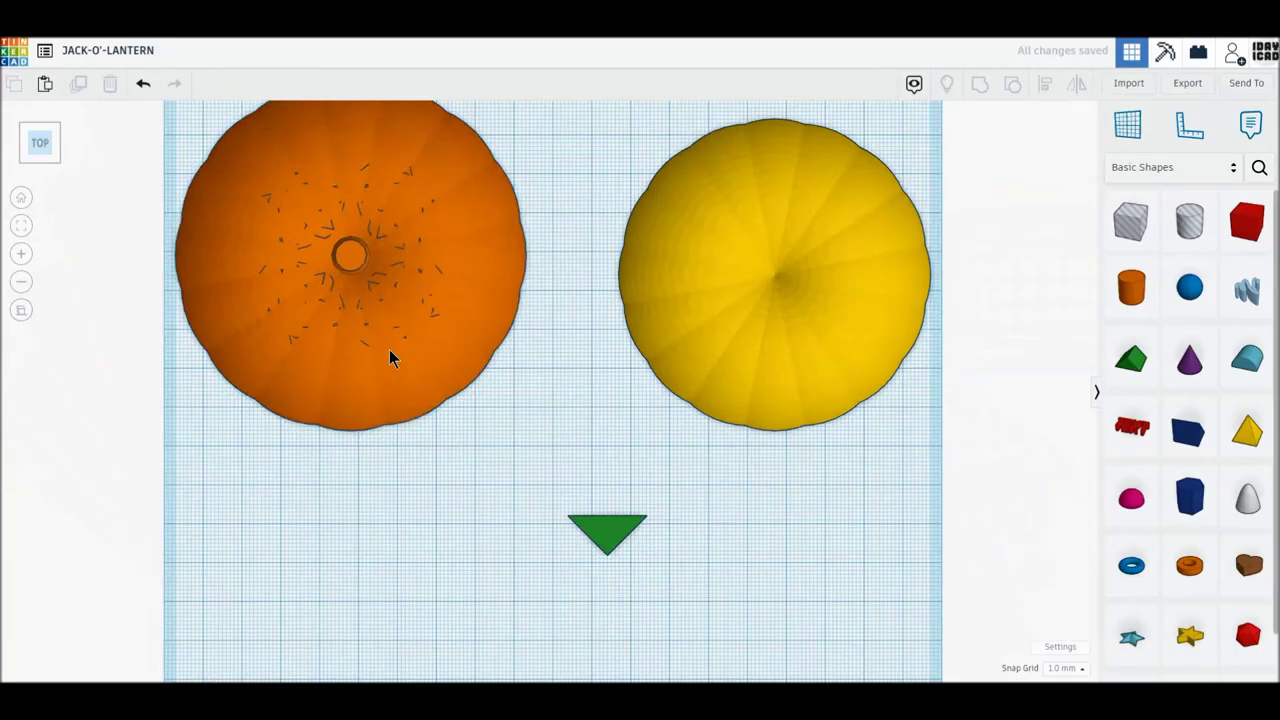
{"action": "left_click", "coordinate": [390, 358]}
{"action": "left_click", "coordinate": [970, 172]}
{"action": "left_click", "coordinate": [976, 353]}
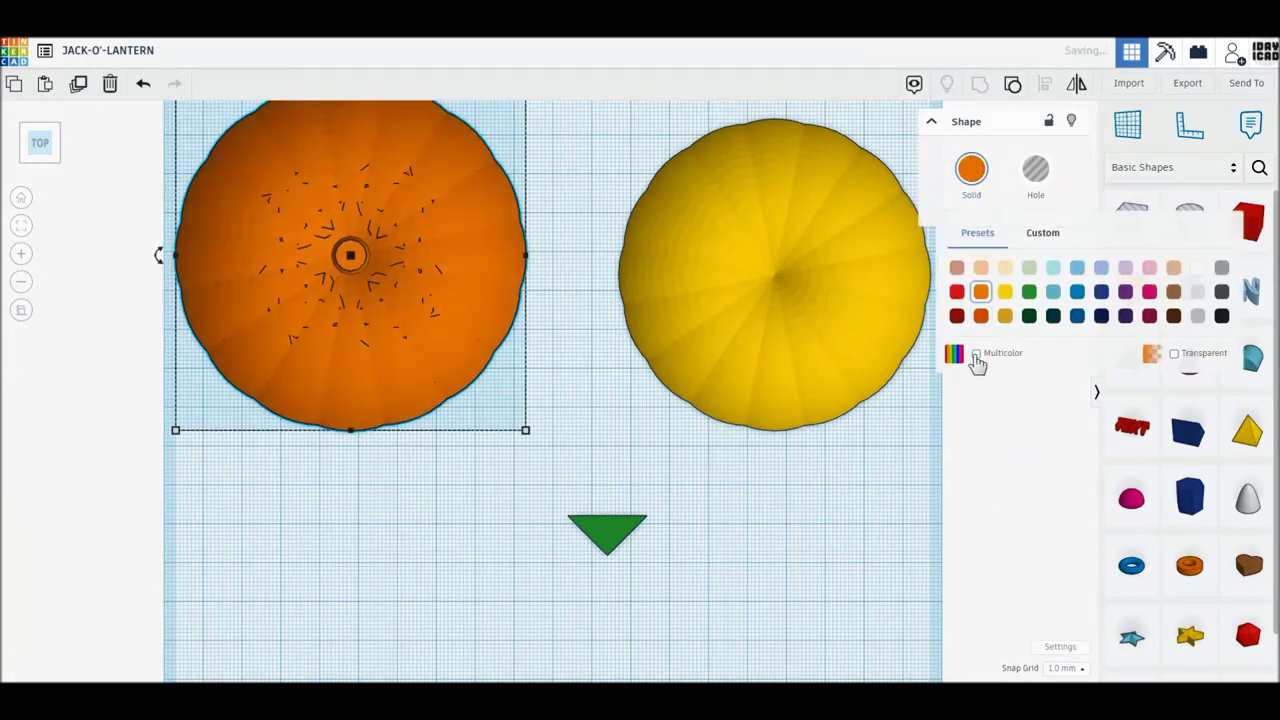
{"action": "left_click", "coordinate": [976, 353]}
{"action": "left_click", "coordinate": [896, 483]}
- Turn the green roof around so its tip points towards the pumpkins and move it further left as the nose
{"action": "middle_click_drag", "start_coordinate": [786, 514], "coordinate": [752, 381]}
{"action": "scroll", "coordinate": [620, 470], "scroll_direction": "up", "scroll_amount": 2}
{"action": "scroll", "coordinate": [606, 505], "scroll_direction": "up", "scroll_amount": 1}
{"action": "middle_click_drag", "start_coordinate": [627, 441], "coordinate": [623, 340]}
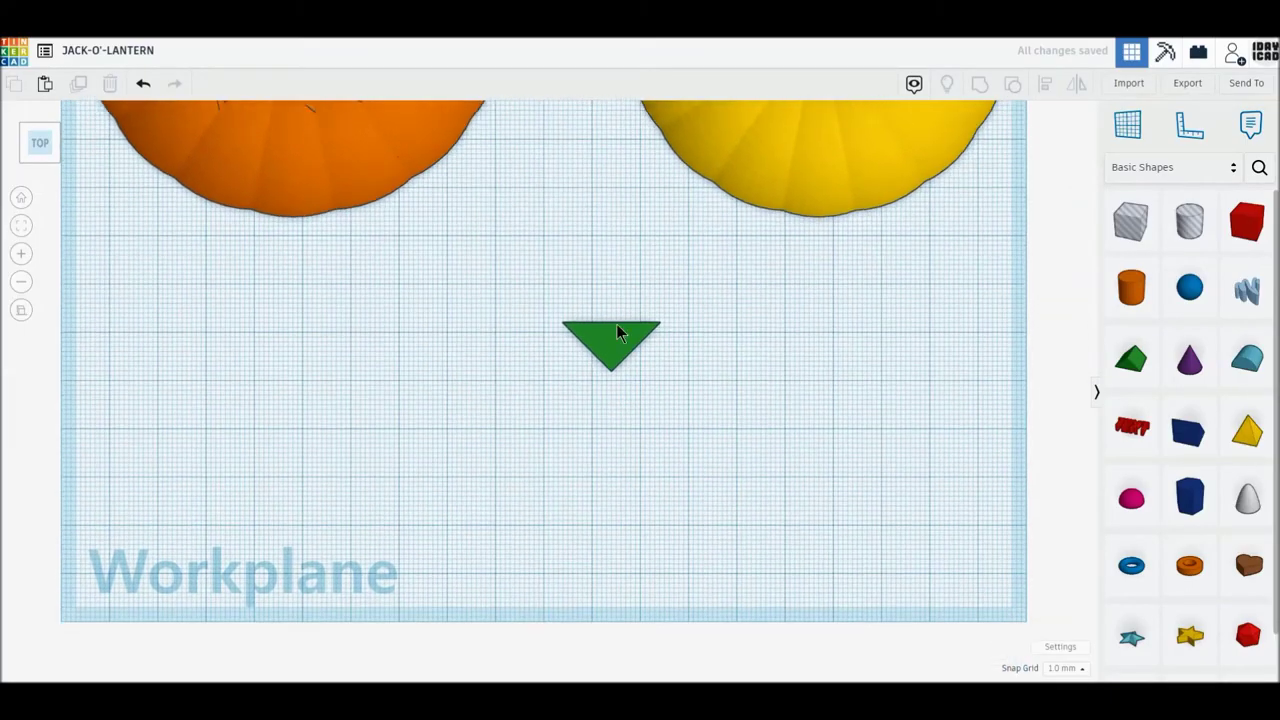
{"action": "left_click", "coordinate": [600, 340]}
{"action": "left_click_drag", "start_coordinate": [531, 355], "coordinate": [554, 368]}
{"action": "left_click", "coordinate": [637, 397]}
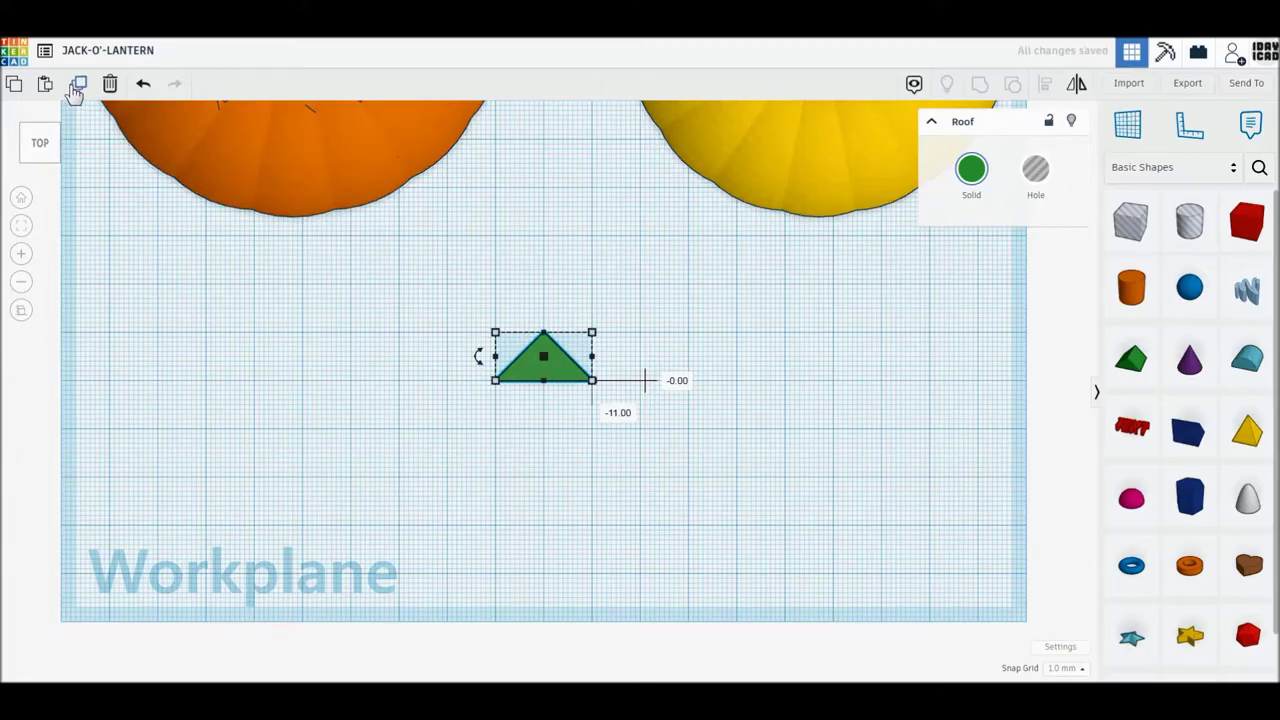
- Duplicate the nose triangle, move the copy to its left and tilt it as a slanted eye
{"action": "left_click", "coordinate": [77, 86]}
{"action": "left_click_drag", "start_coordinate": [552, 368], "coordinate": [378, 388]}
{"action": "left_click_drag", "start_coordinate": [300, 368], "coordinate": [410, 390]}
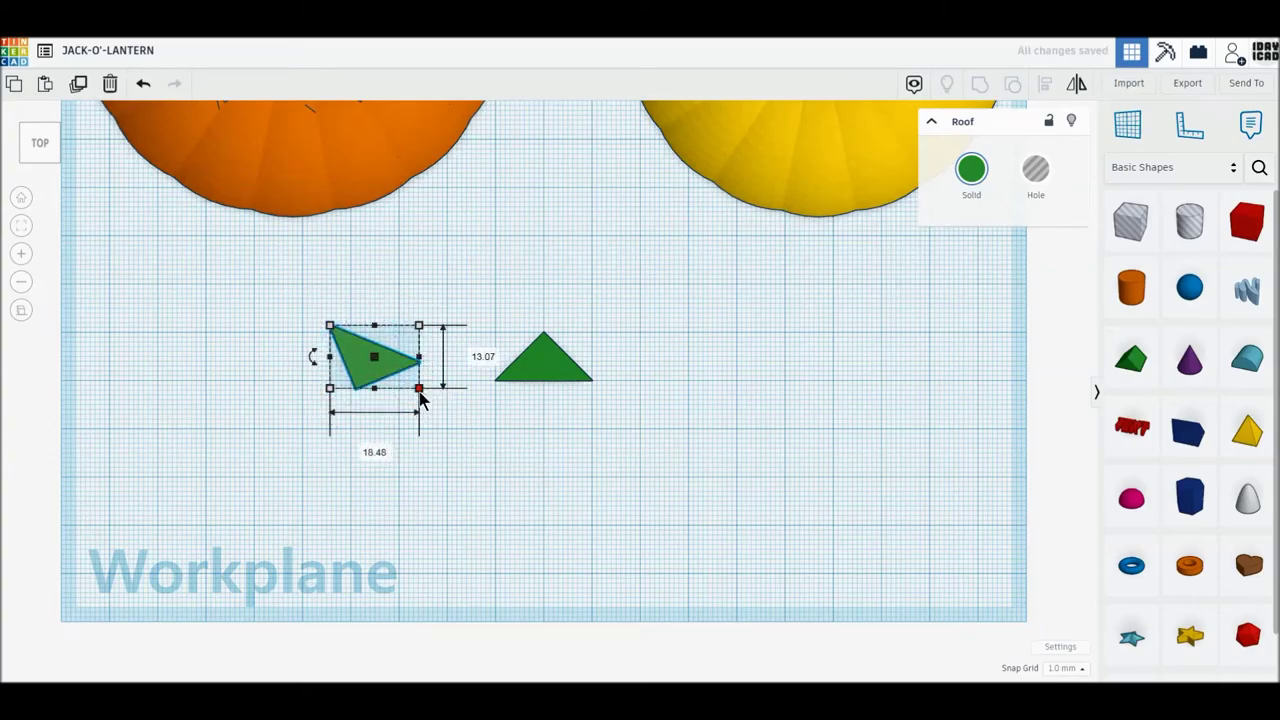
- Set the eye triangle to 30 mm wide and 20 mm deep, and position it just above and left of the nose
{"action": "type", "text": "30"}
{"action": "key", "text": "Return"}
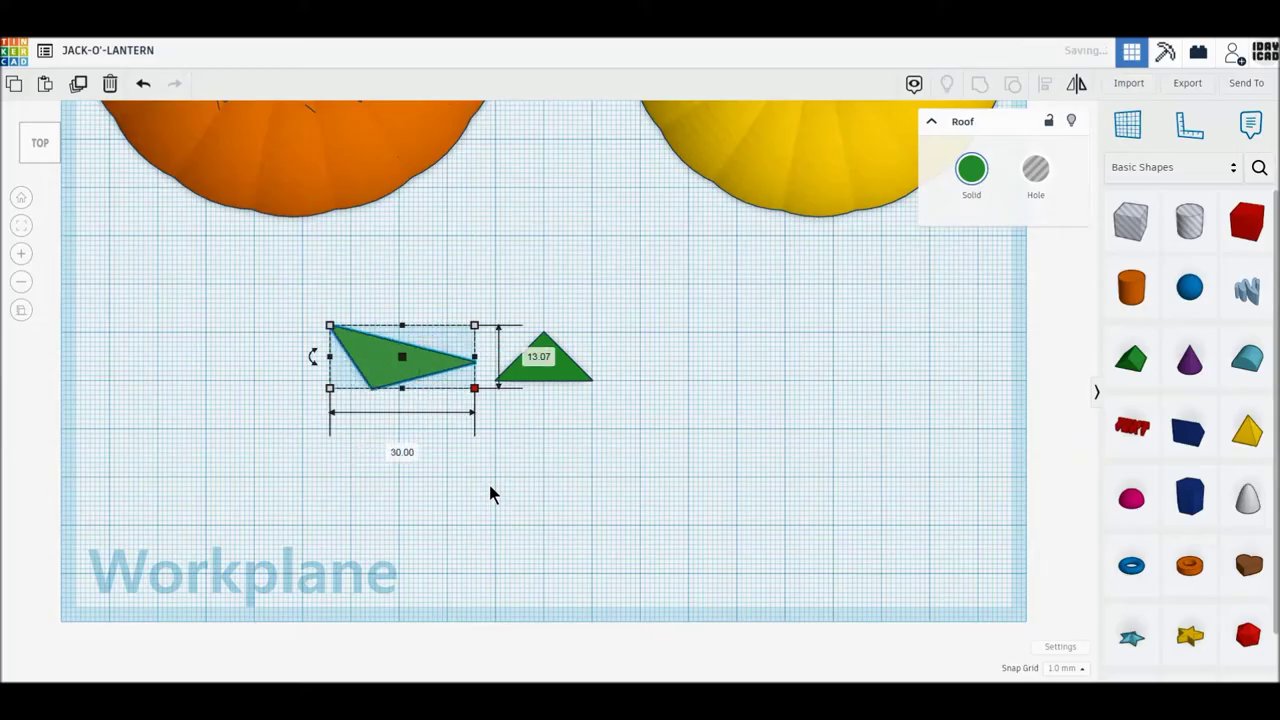
{"action": "key", "text": "Tab"}
{"action": "type", "text": "20"}
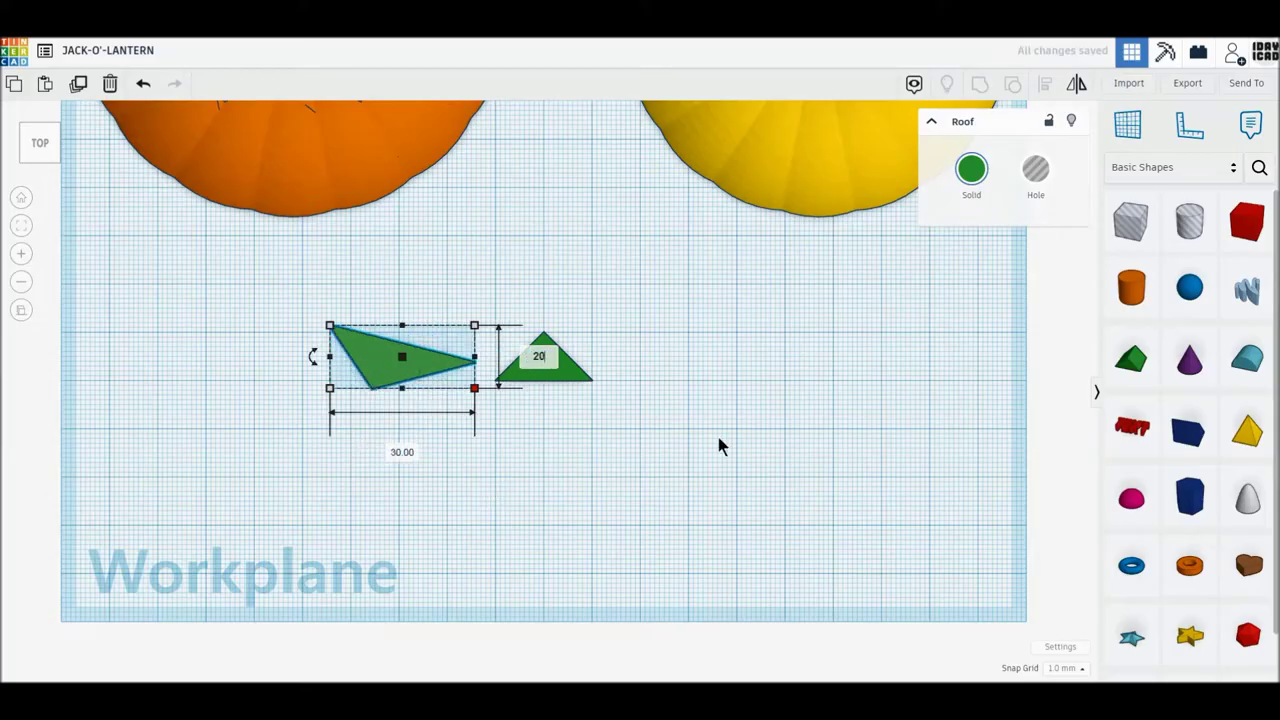
{"action": "key", "text": "Return"}
{"action": "left_click_drag", "start_coordinate": [396, 408], "coordinate": [437, 338]}
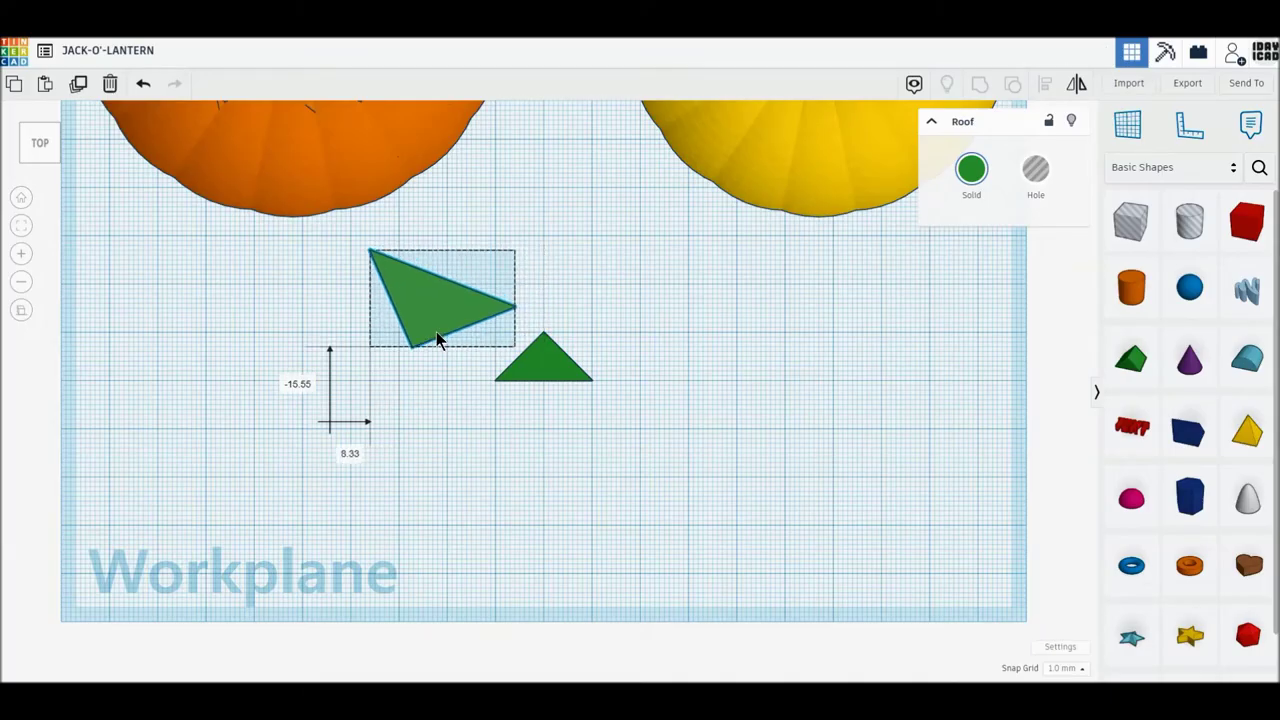
{"action": "left_click_drag", "start_coordinate": [437, 338], "coordinate": [441, 340]}
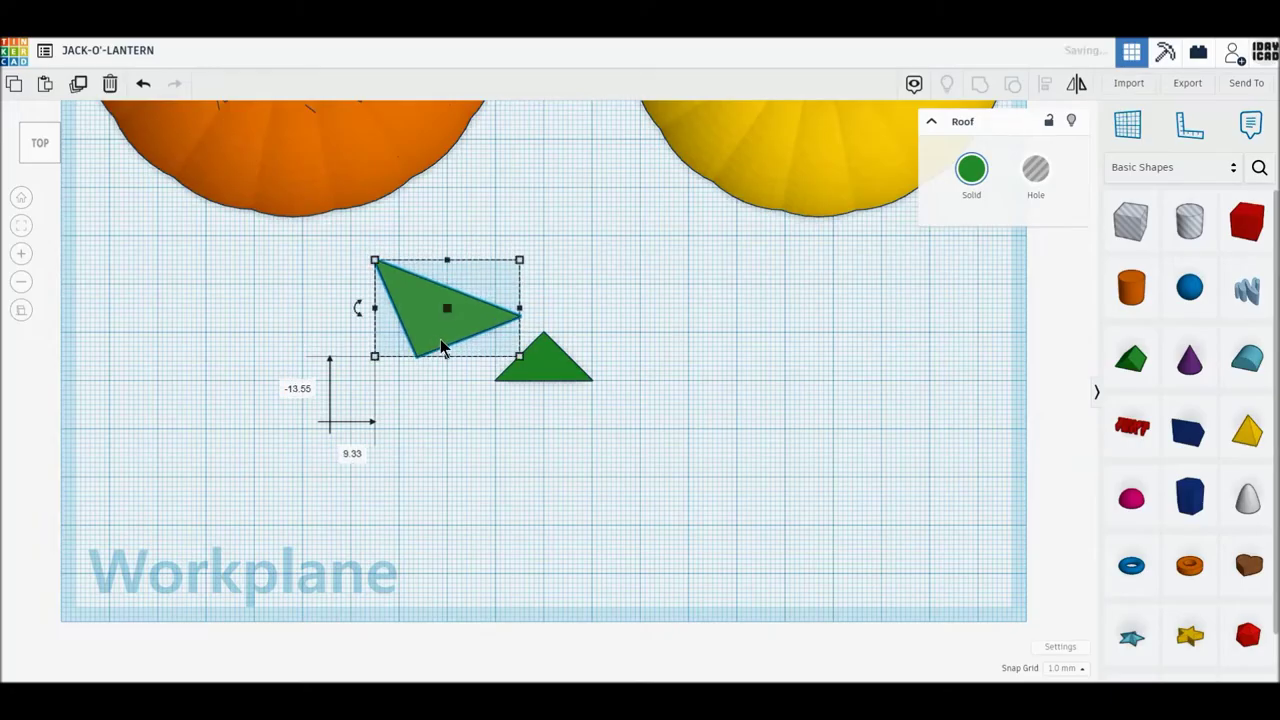
- Duplicate the left eye in place, mirror the copy left to right, and move it level to the other side of the nose
{"action": "left_click", "coordinate": [79, 86]}
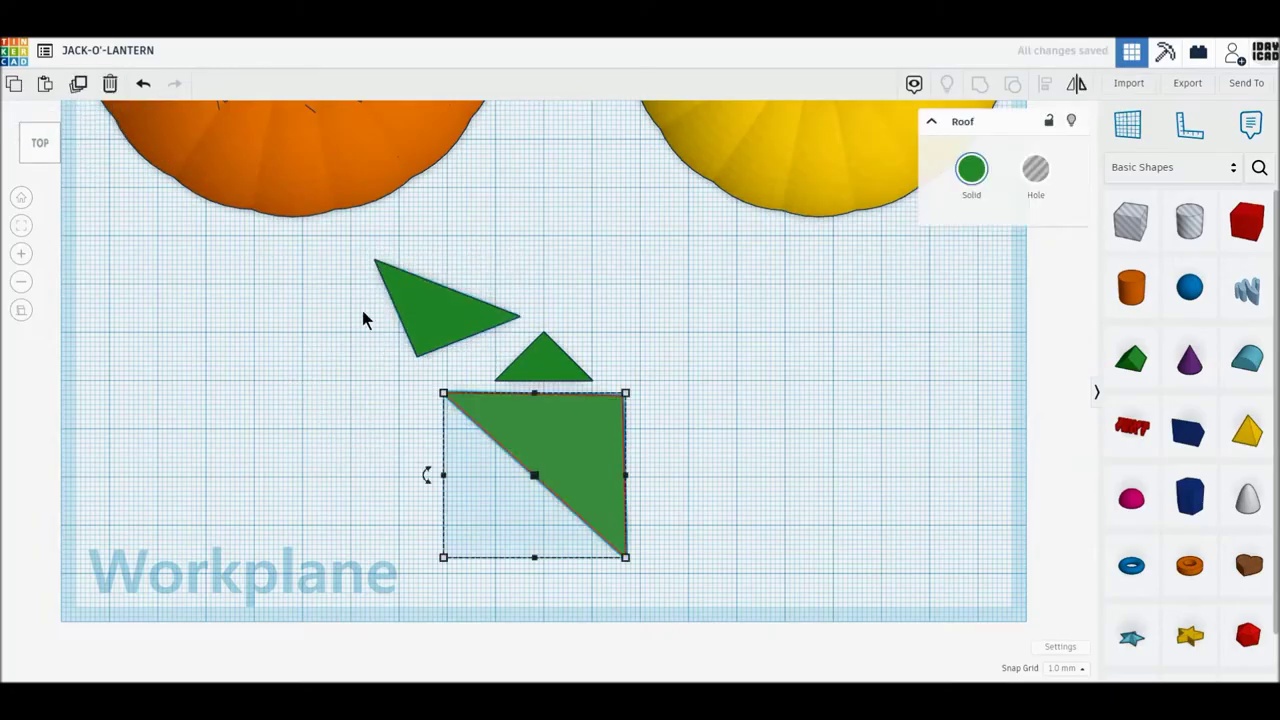
{"action": "left_click", "coordinate": [143, 86]}
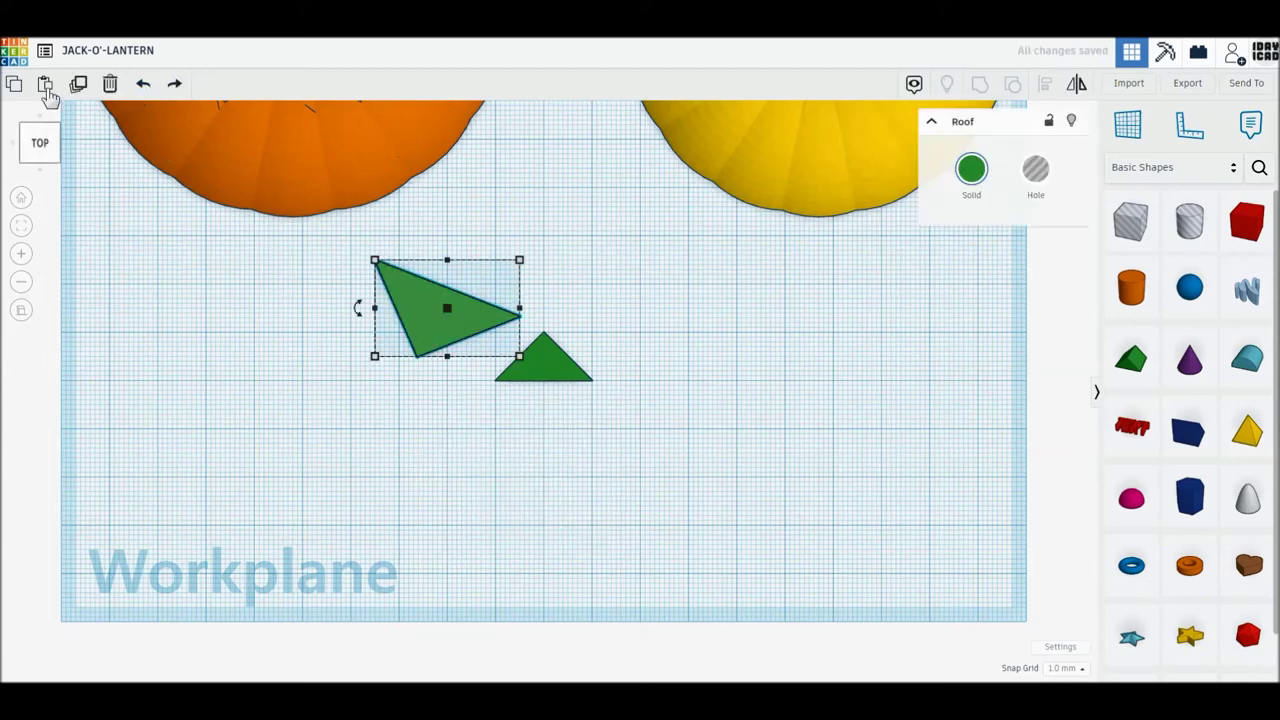
{"action": "left_click", "coordinate": [75, 88]}
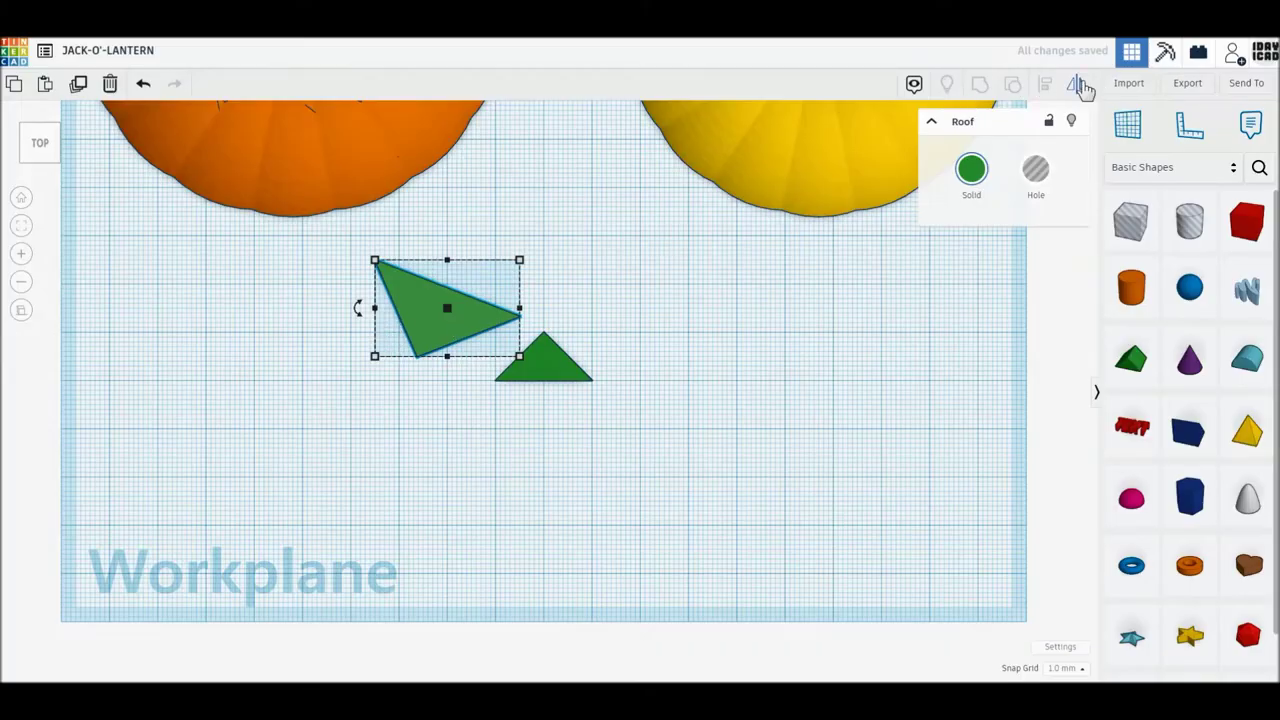
{"action": "left_click", "coordinate": [1080, 86]}
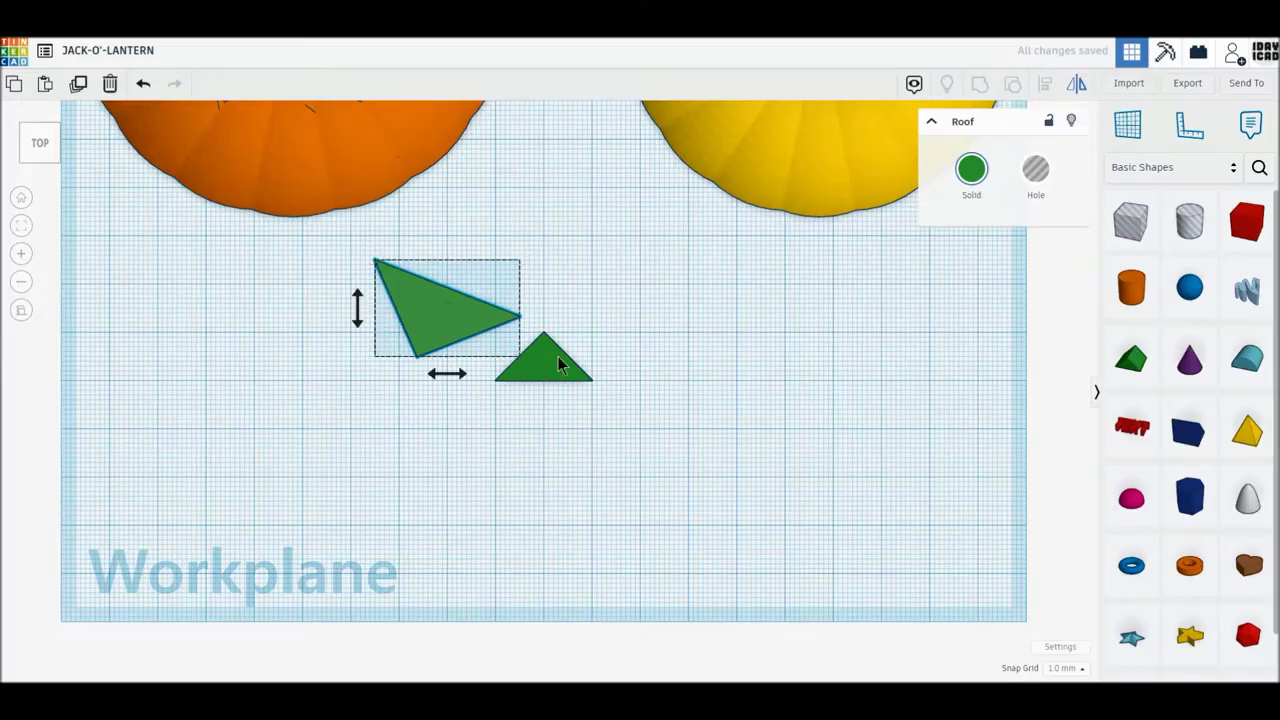
{"action": "left_click", "coordinate": [463, 376]}
{"action": "left_click_drag", "start_coordinate": [491, 294], "coordinate": [676, 297]}
{"action": "left_click", "coordinate": [825, 323]}
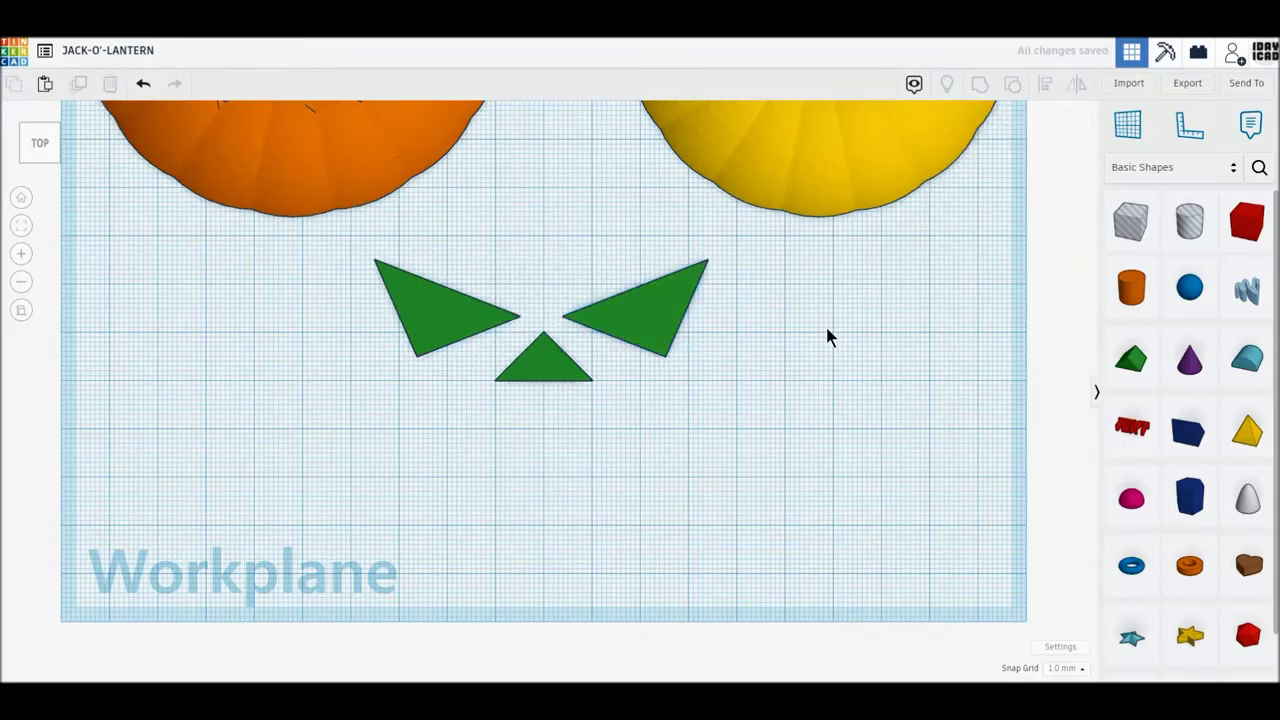
{"action": "left_click", "coordinate": [671, 327]}
{"action": "left_click_drag", "start_coordinate": [667, 333], "coordinate": [661, 323]}
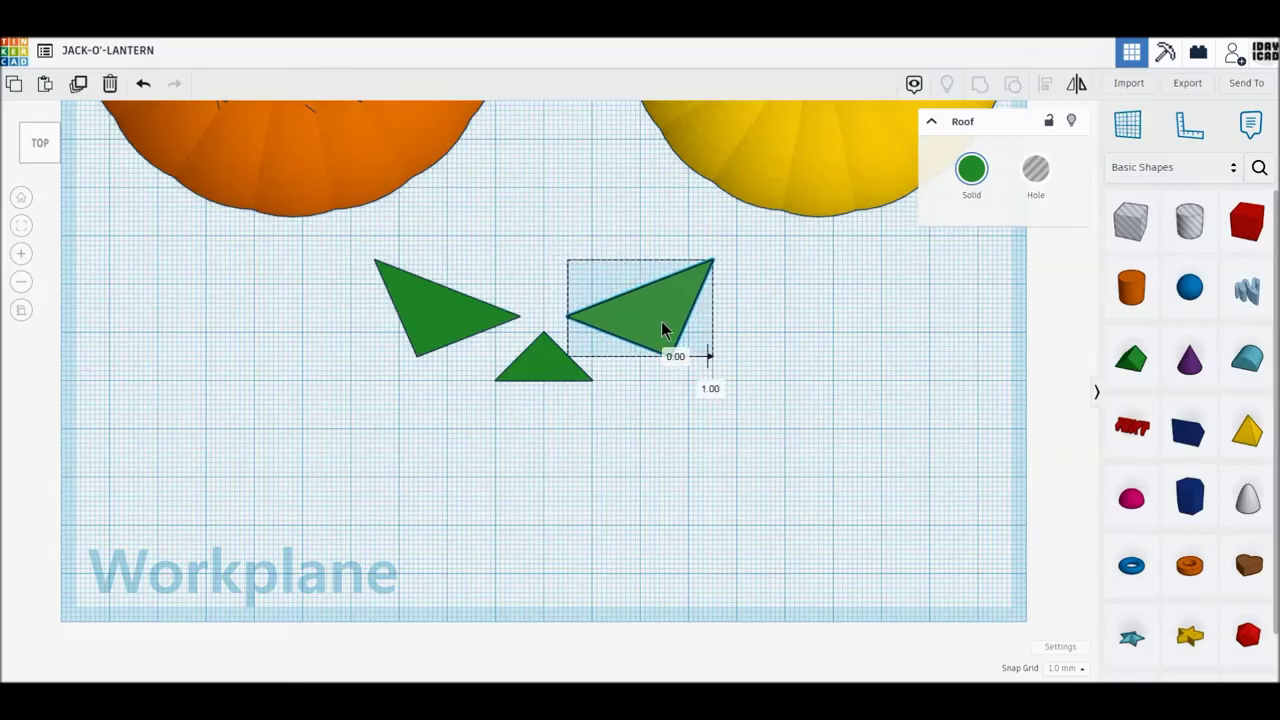
{"action": "left_click", "coordinate": [800, 345]}
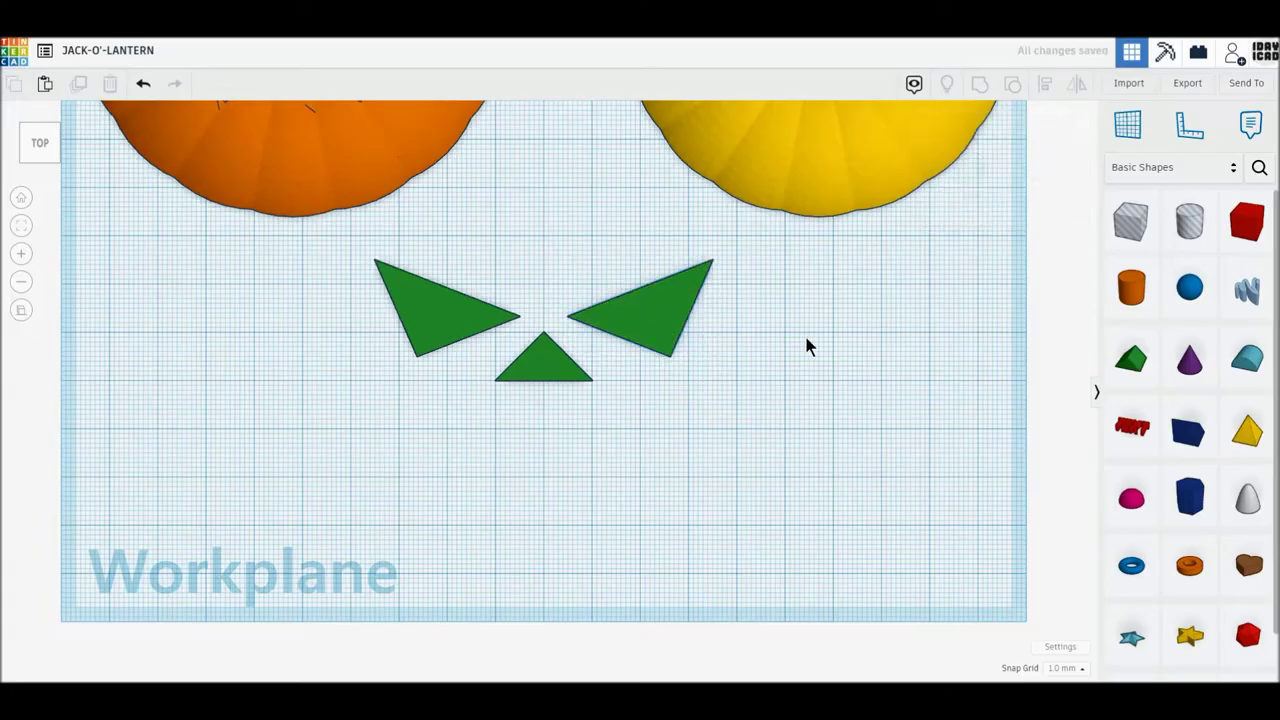
- Place a round roof in front of the nose, rotate it 90° onto its half-round end, and set its height above the workplane to 0
{"action": "left_click_drag", "start_coordinate": [1249, 366], "coordinate": [684, 457]}
{"action": "left_click", "coordinate": [23, 143]}
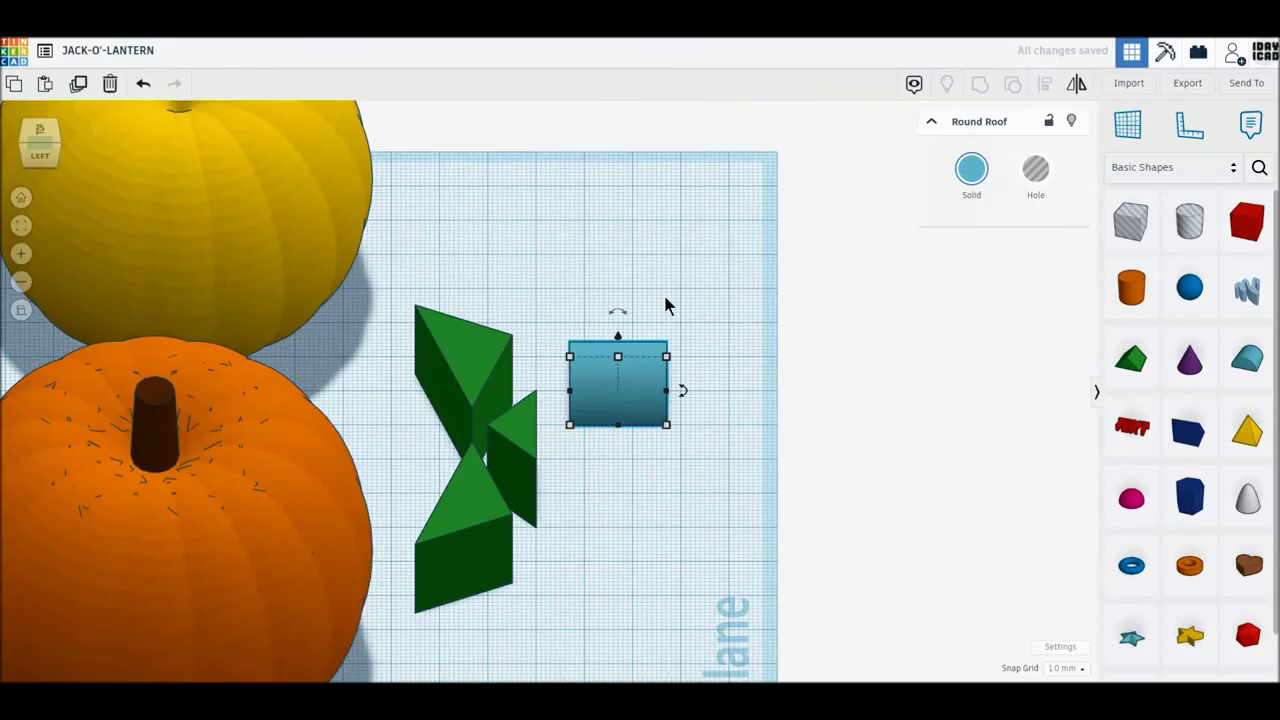
{"action": "left_click_drag", "start_coordinate": [617, 312], "coordinate": [648, 345]}
{"action": "left_click", "coordinate": [720, 437]}
{"action": "type", "text": "00"}
{"action": "key", "text": "Return"}
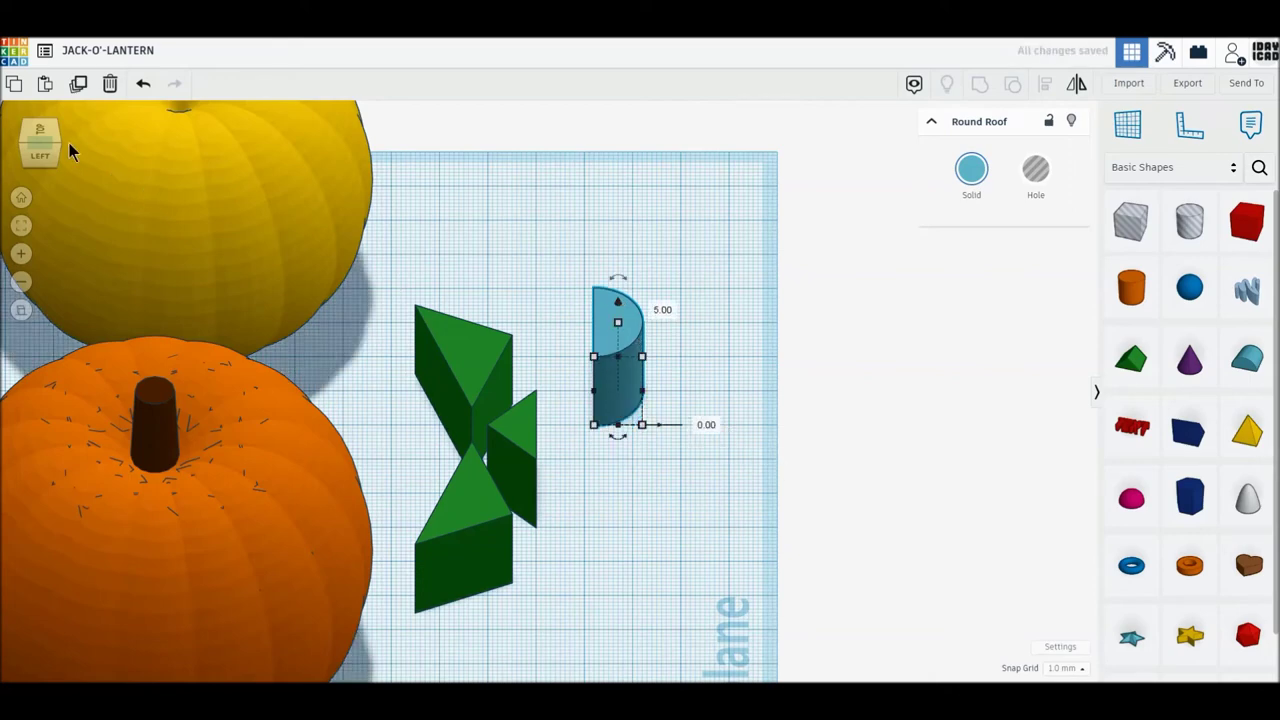
- Stretch the round roof into a wide mouth nearly spanning both eyes and centre it just below the nose
{"action": "left_click", "coordinate": [57, 130]}
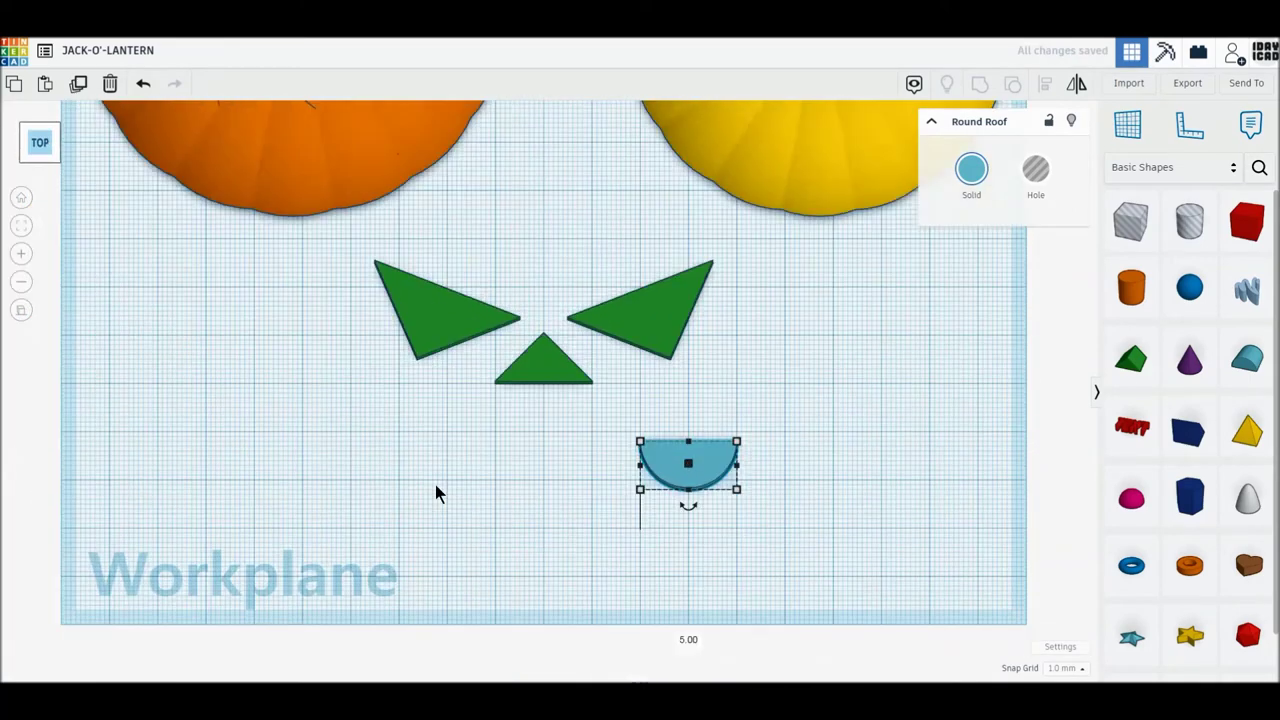
{"action": "left_click_drag", "start_coordinate": [640, 464], "coordinate": [448, 477]}
{"action": "left_click_drag", "start_coordinate": [591, 487], "coordinate": [594, 452]}
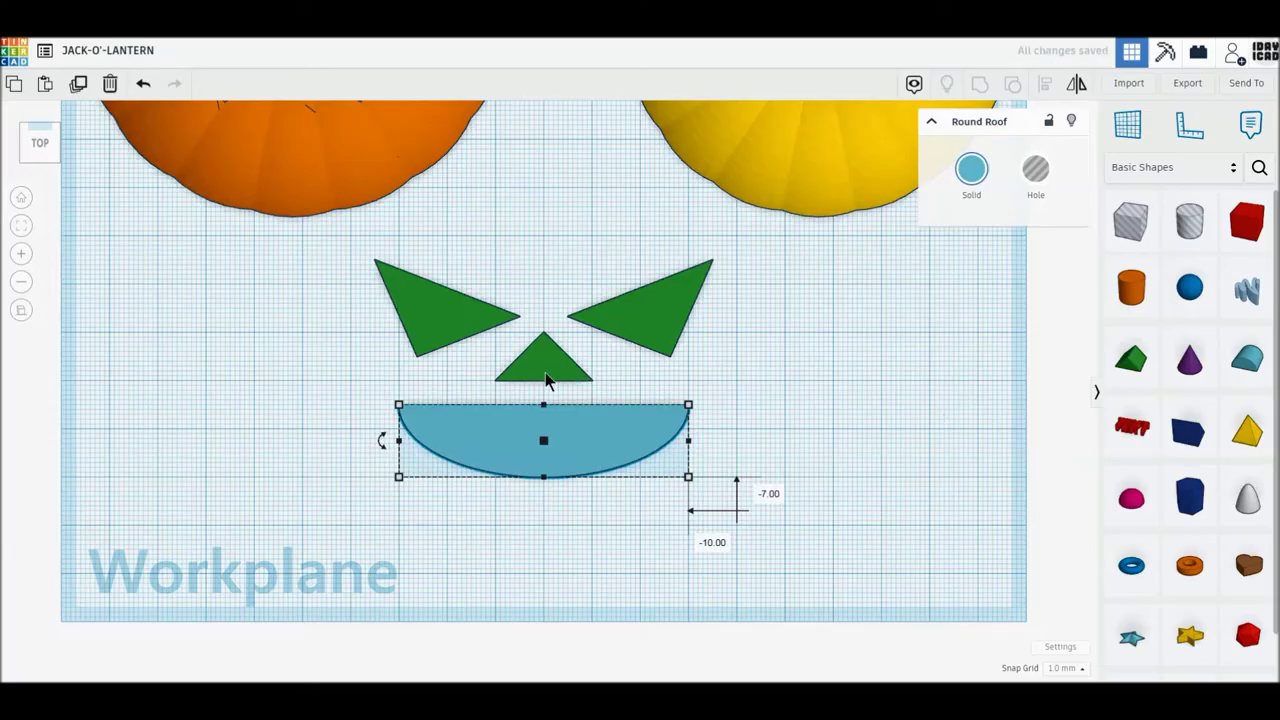
- Duplicate the nose beside the mouth as a tooth, rotate the copy 180°, and shrink it to 10 mm wide and 5 mm deep
{"action": "left_click", "coordinate": [547, 378]}
{"action": "left_click", "coordinate": [78, 85]}
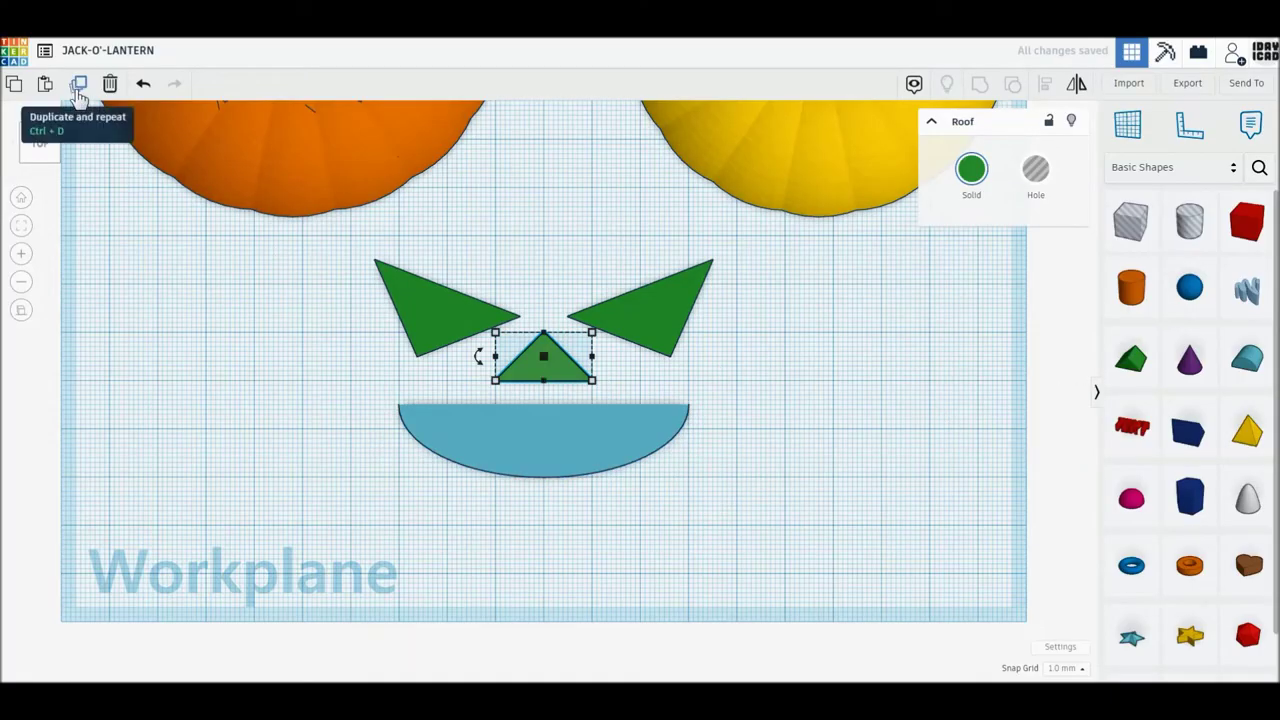
{"action": "left_click_drag", "start_coordinate": [543, 362], "coordinate": [790, 410]}
{"action": "scroll", "coordinate": [508, 436], "scroll_direction": "up", "scroll_amount": 4}
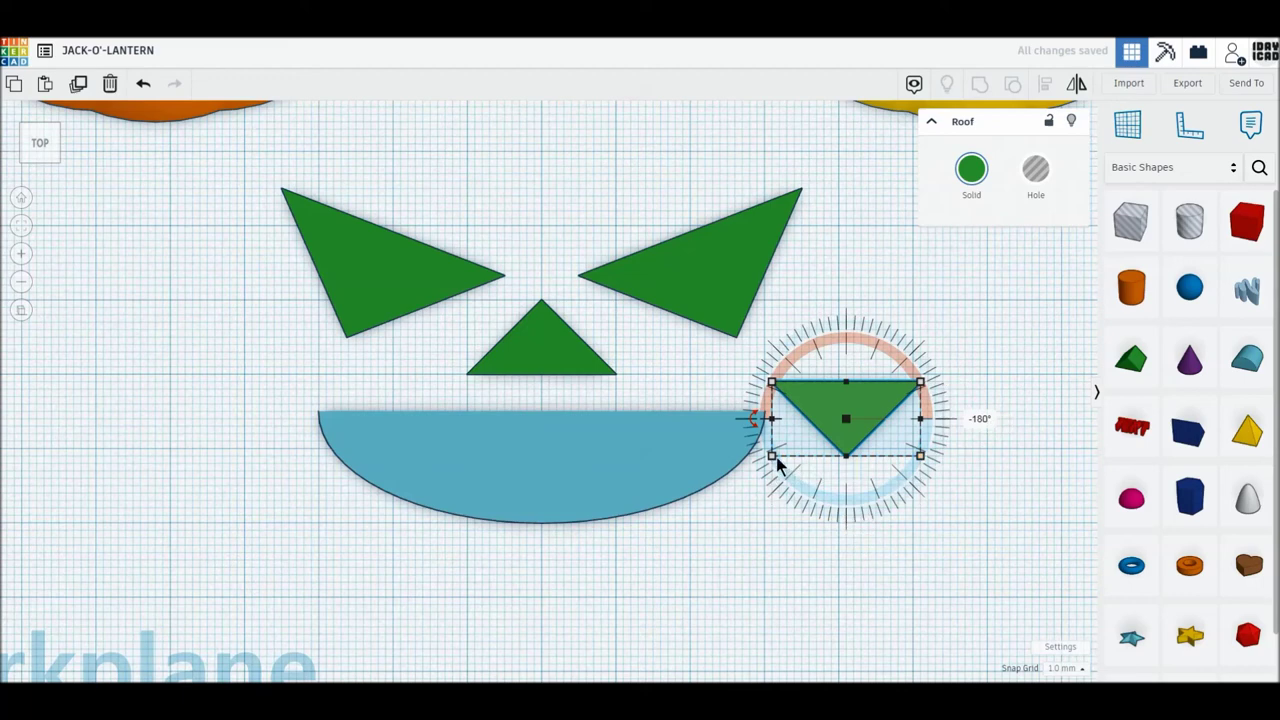
{"action": "left_click_drag", "start_coordinate": [773, 457], "coordinate": [848, 428]}
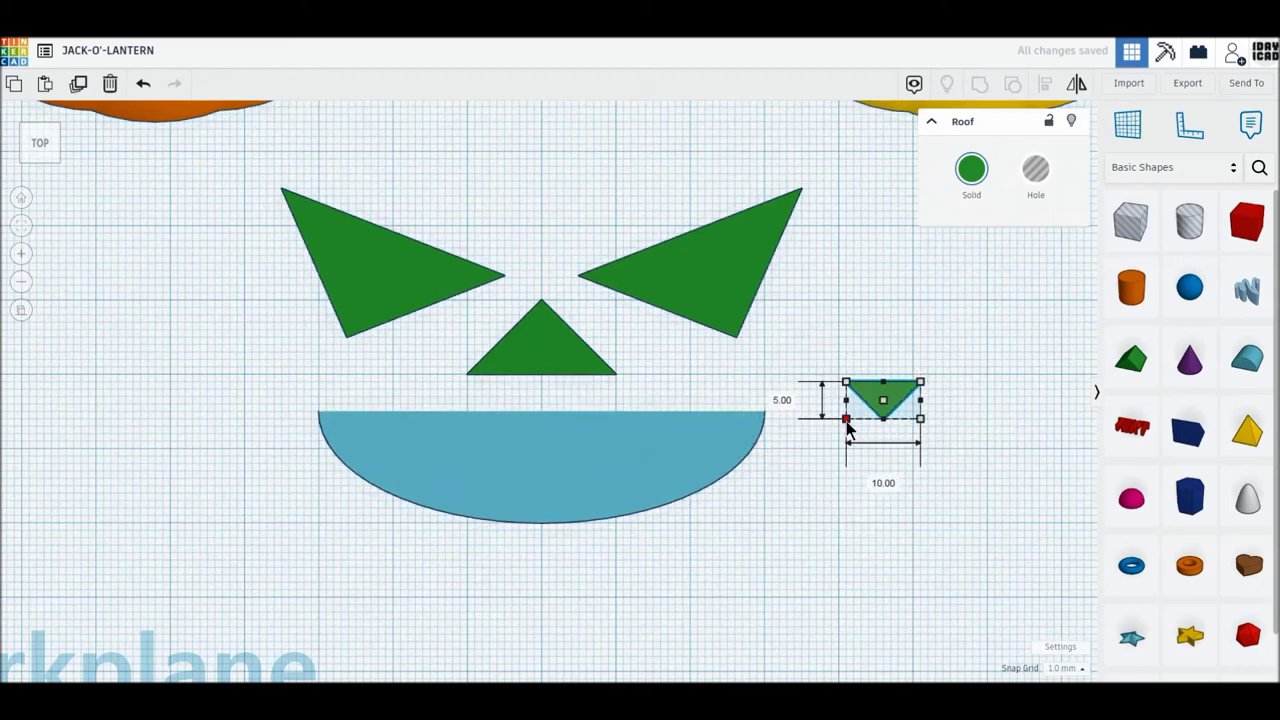
- Move the small tooth onto the mouth's straight edge just left of its centre and make it a hole
{"action": "left_click_drag", "start_coordinate": [897, 398], "coordinate": [526, 421]}
{"action": "left_click", "coordinate": [1036, 172]}
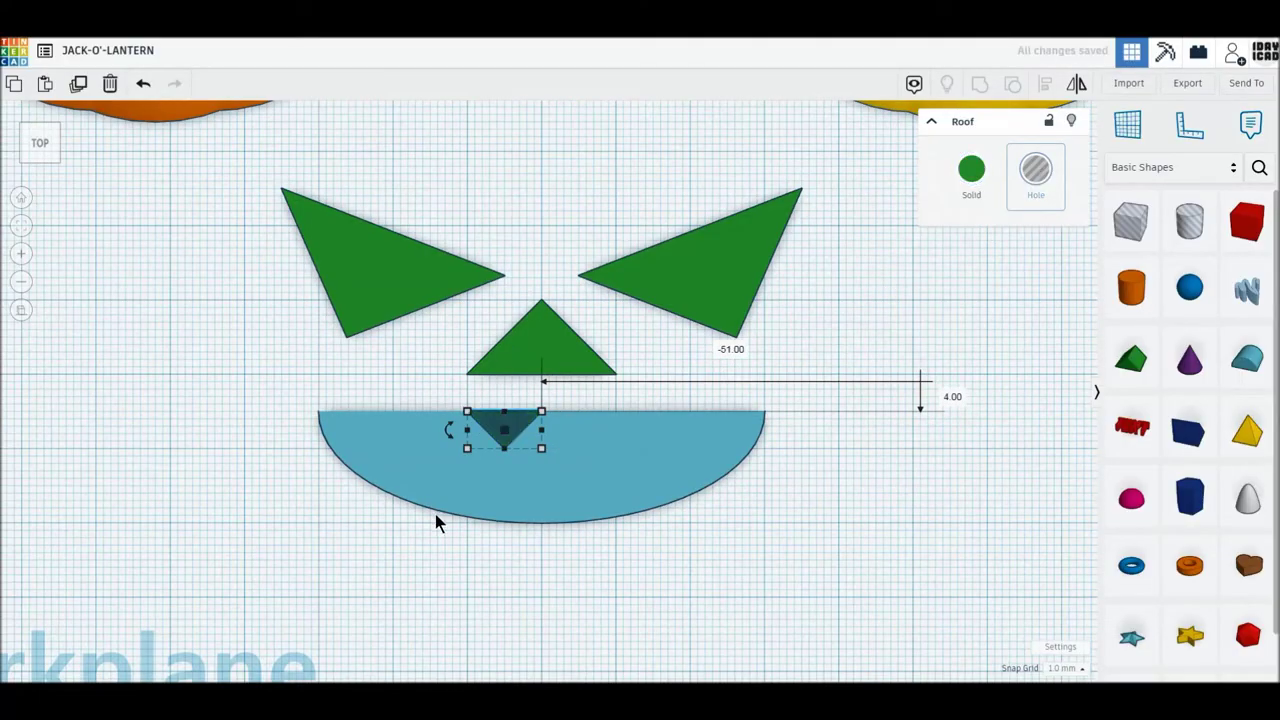
- Duplicate the tooth hole twice leftward along the mouth's straight edge, spacing the copies 10 mm apart
{"action": "scroll", "coordinate": [435, 514], "scroll_direction": "up", "scroll_amount": 3}
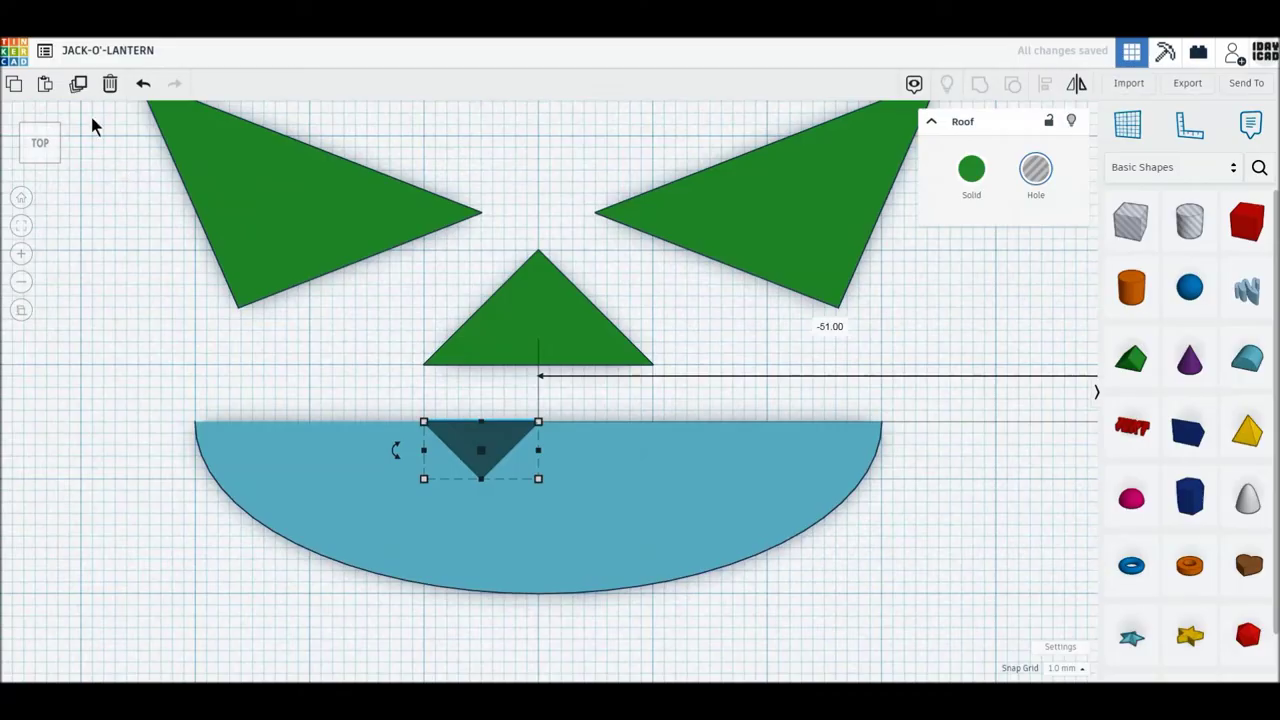
{"action": "left_click", "coordinate": [78, 88]}
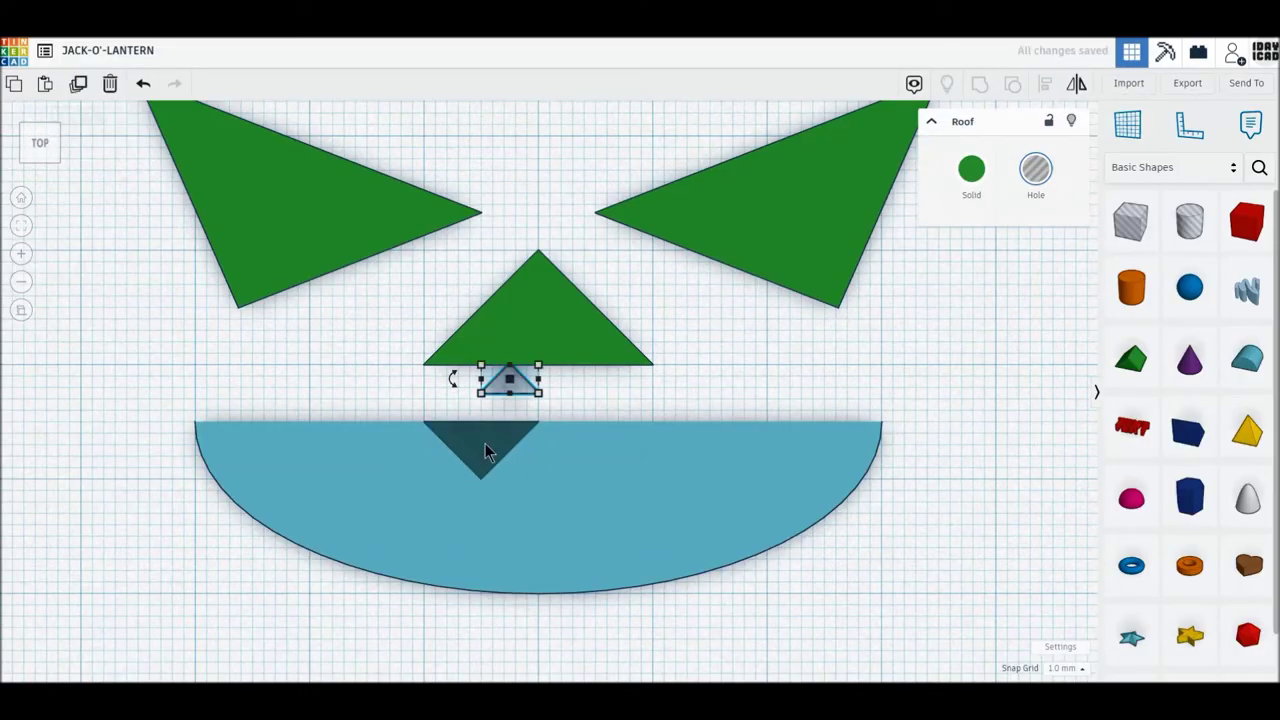
{"action": "left_click", "coordinate": [145, 88]}
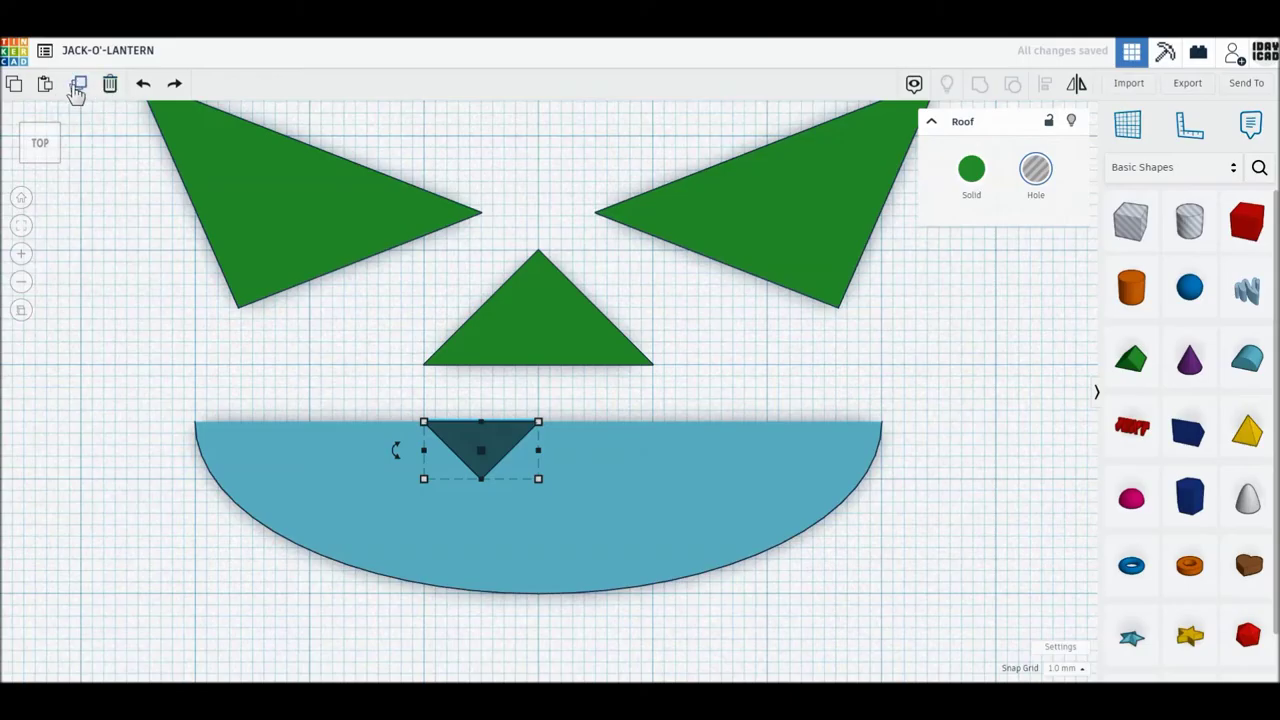
{"action": "left_click", "coordinate": [78, 88]}
{"action": "left_click_drag", "start_coordinate": [471, 443], "coordinate": [374, 447]}
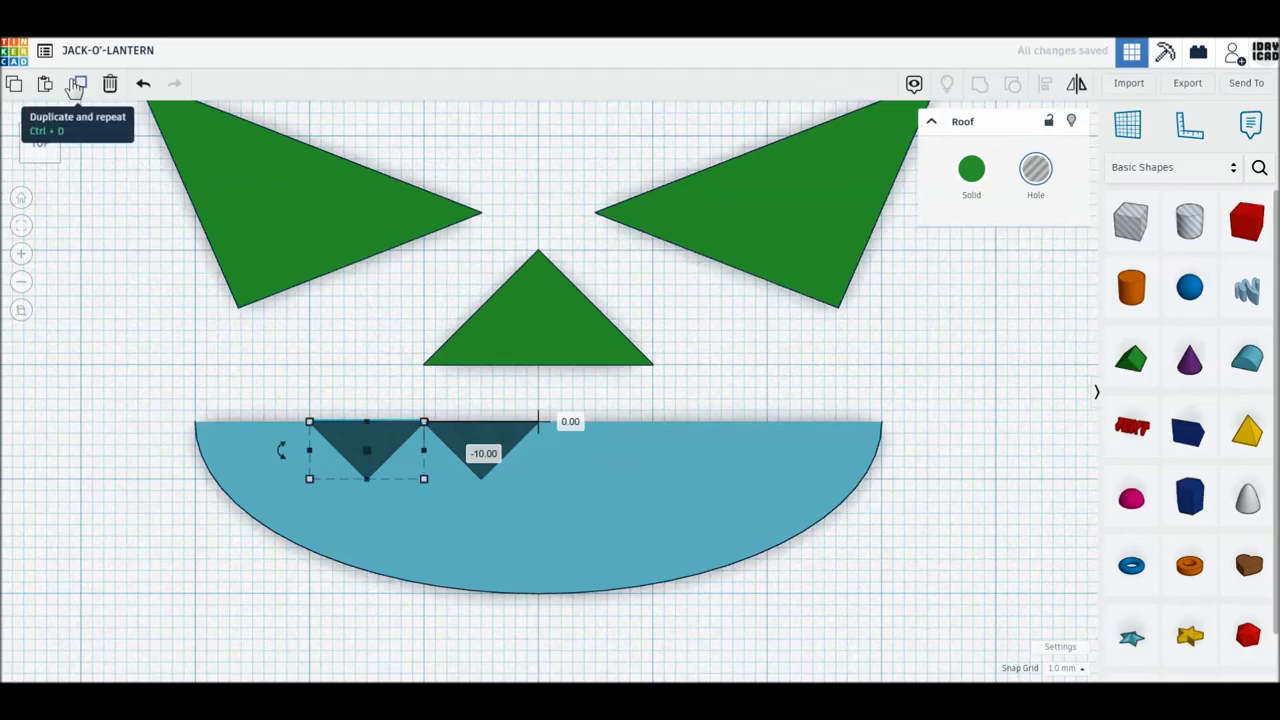
{"action": "left_click", "coordinate": [77, 86]}
- Duplicate the three tooth holes together and move the copies onto the other half of the mouth's straight edge
{"action": "left_click", "coordinate": [343, 447], "text": "shift"}
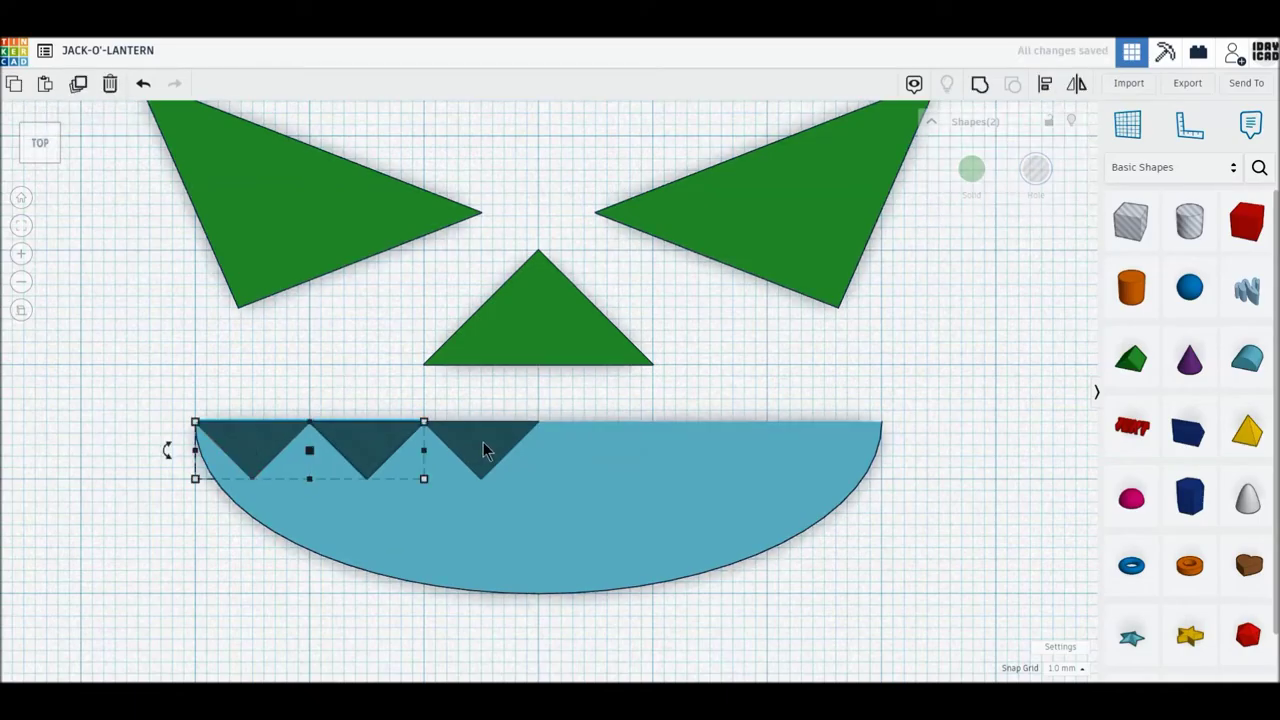
{"action": "left_click", "coordinate": [481, 446], "text": "shift"}
{"action": "left_click", "coordinate": [78, 88]}
{"action": "left_click_drag", "start_coordinate": [285, 455], "coordinate": [171, 463]}
{"action": "left_click_drag", "start_coordinate": [286, 449], "coordinate": [596, 455]}
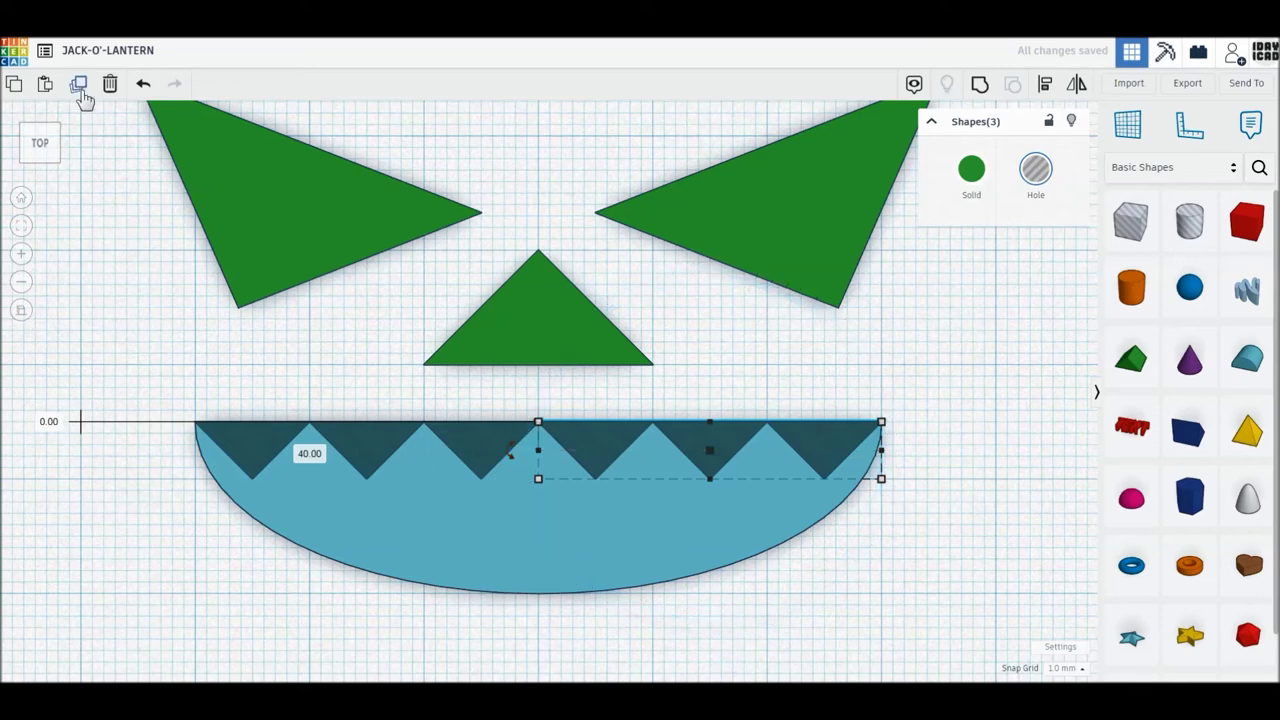
- Duplicate the right-hand three tooth holes, turn the copies 180° to point upward, and place them over the mouth's lower right
{"action": "left_click", "coordinate": [80, 88]}
{"action": "left_click_drag", "start_coordinate": [645, 440], "coordinate": [677, 523]}
{"action": "left_click_drag", "start_coordinate": [589, 517], "coordinate": [911, 533]}
{"action": "left_click", "coordinate": [985, 490]}
- Move the left two upward teeth 17 mm left and 4 mm down to centre them on the mouth's curved bottom
{"action": "left_click", "coordinate": [696, 535]}
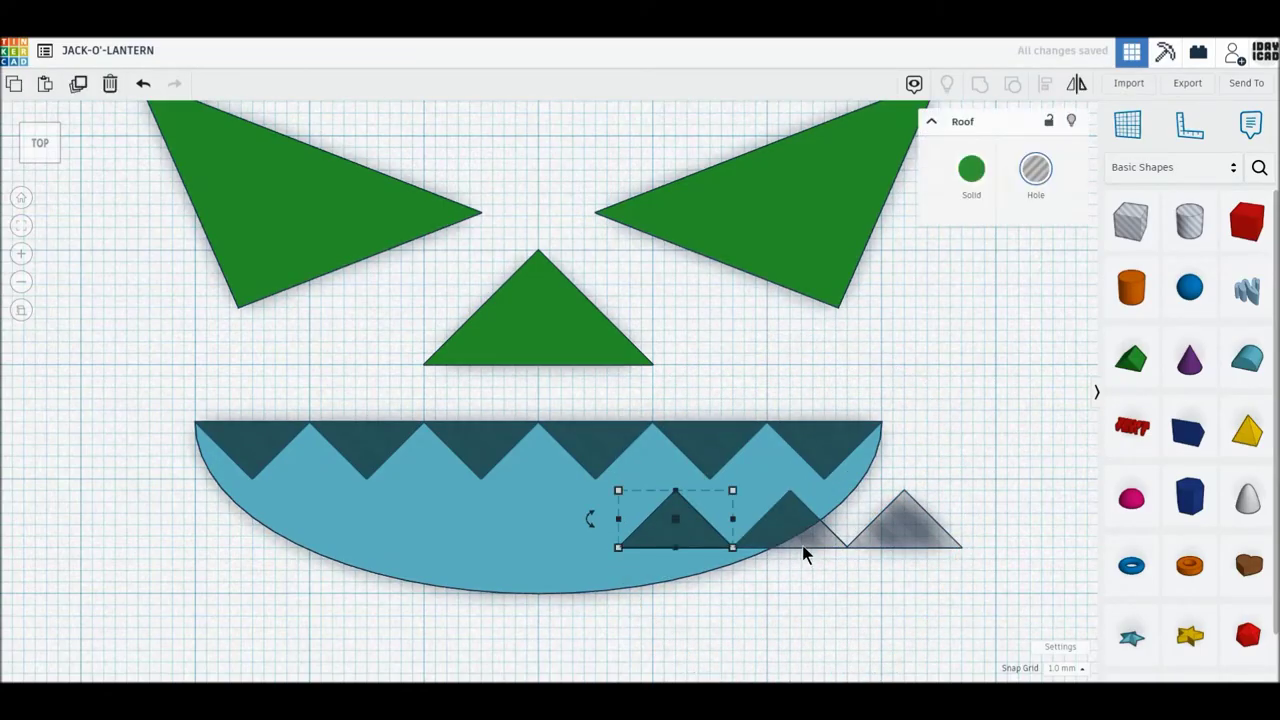
{"action": "left_click", "coordinate": [802, 553], "text": "shift"}
{"action": "left_click_drag", "start_coordinate": [673, 540], "coordinate": [480, 584]}
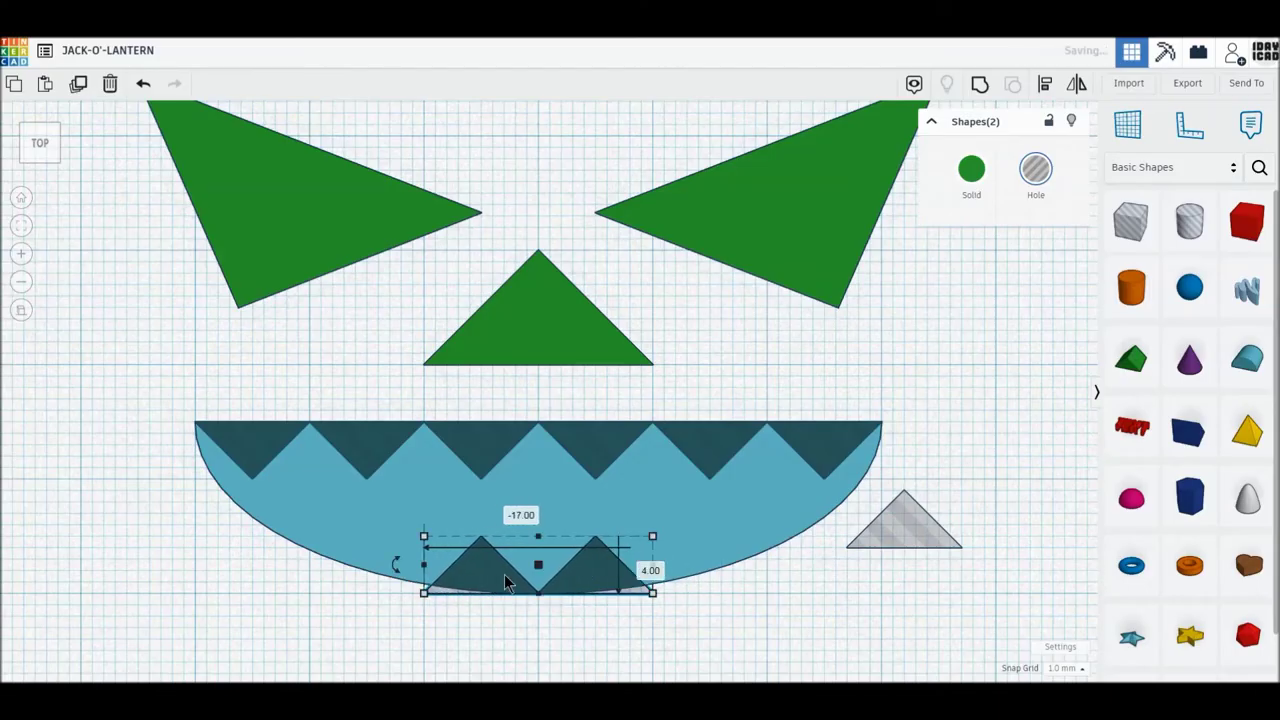
- Place the remaining upward tooth just right of the centred pair and duplicate it 7 mm right and 2 mm farther up the curve
{"action": "left_click_drag", "start_coordinate": [903, 536], "coordinate": [688, 583]}
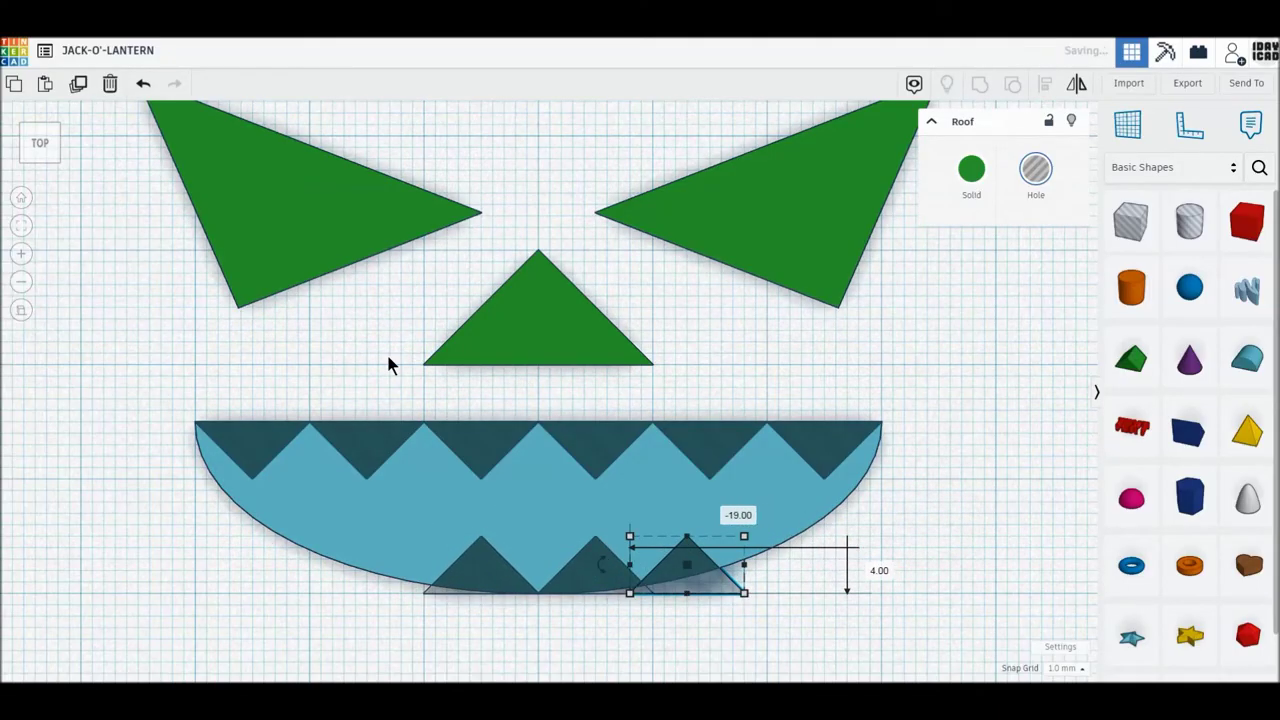
{"action": "left_click", "coordinate": [78, 93]}
{"action": "left_click_drag", "start_coordinate": [709, 591], "coordinate": [798, 566]}
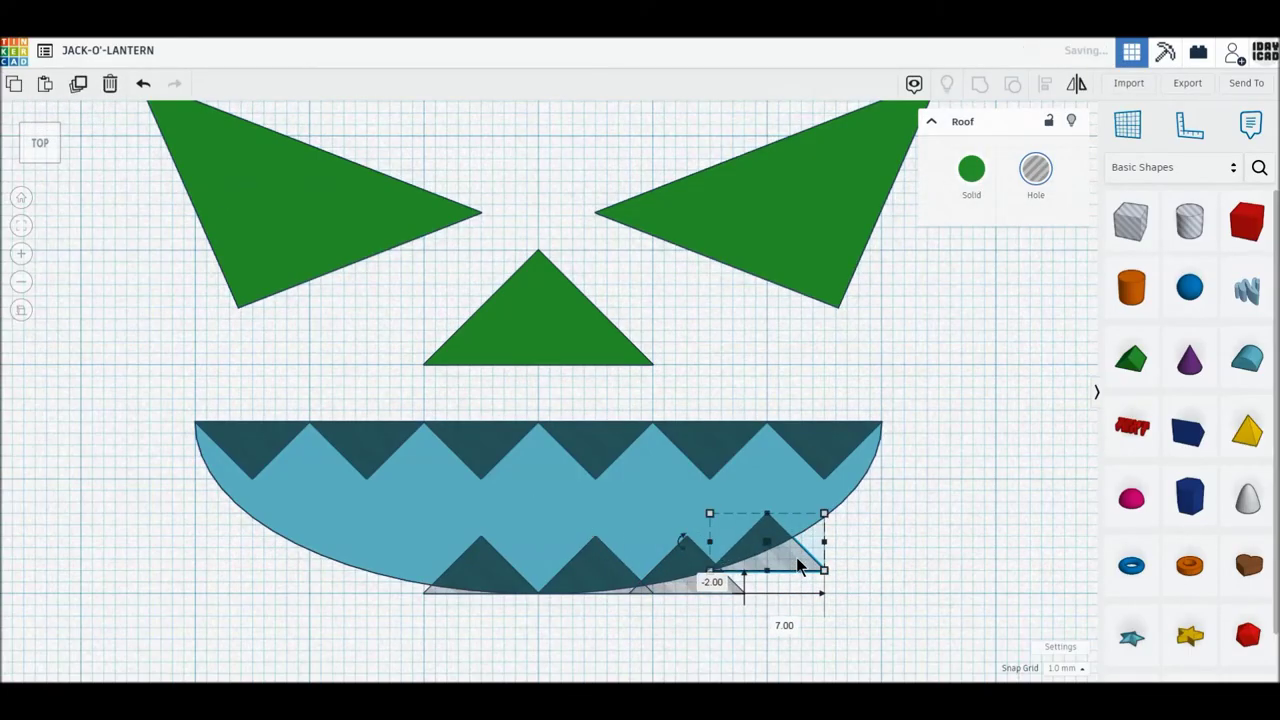
- Copy the two right-hand lower teeth to the left side of the mouth's curve and mirror the copies left to right
{"action": "left_click", "coordinate": [688, 577], "text": "shift"}
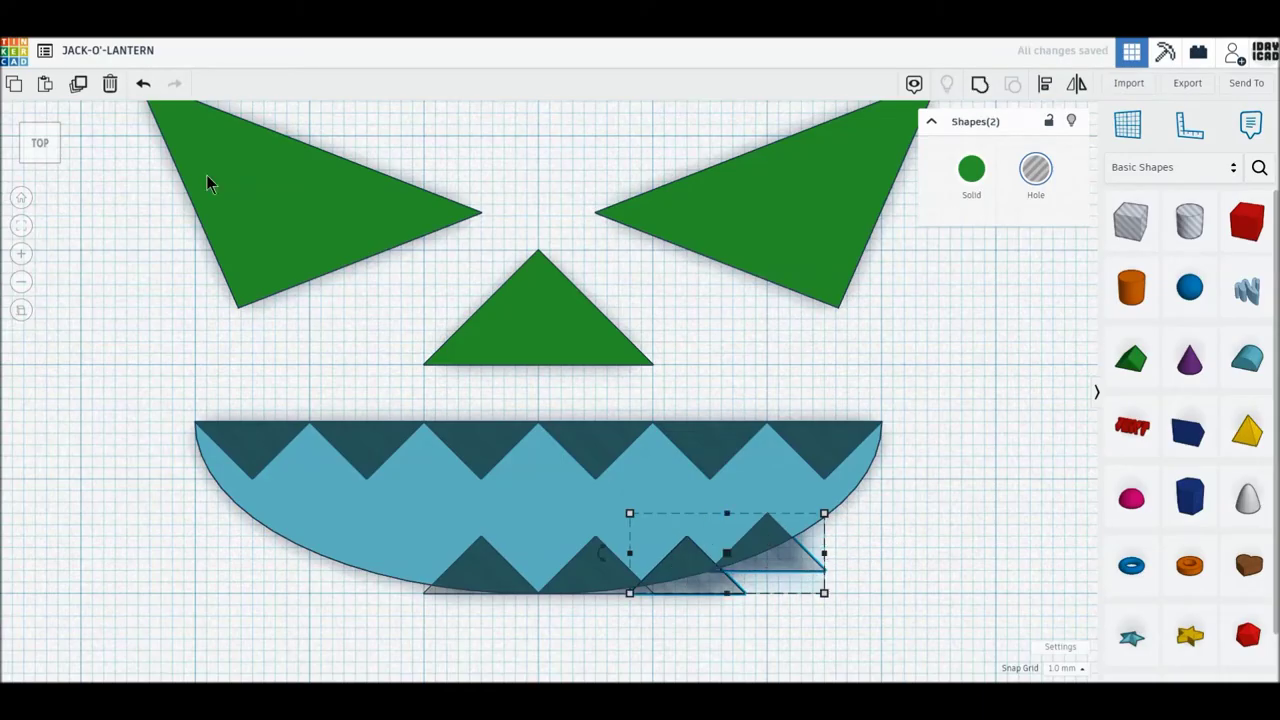
{"action": "left_click", "coordinate": [78, 84]}
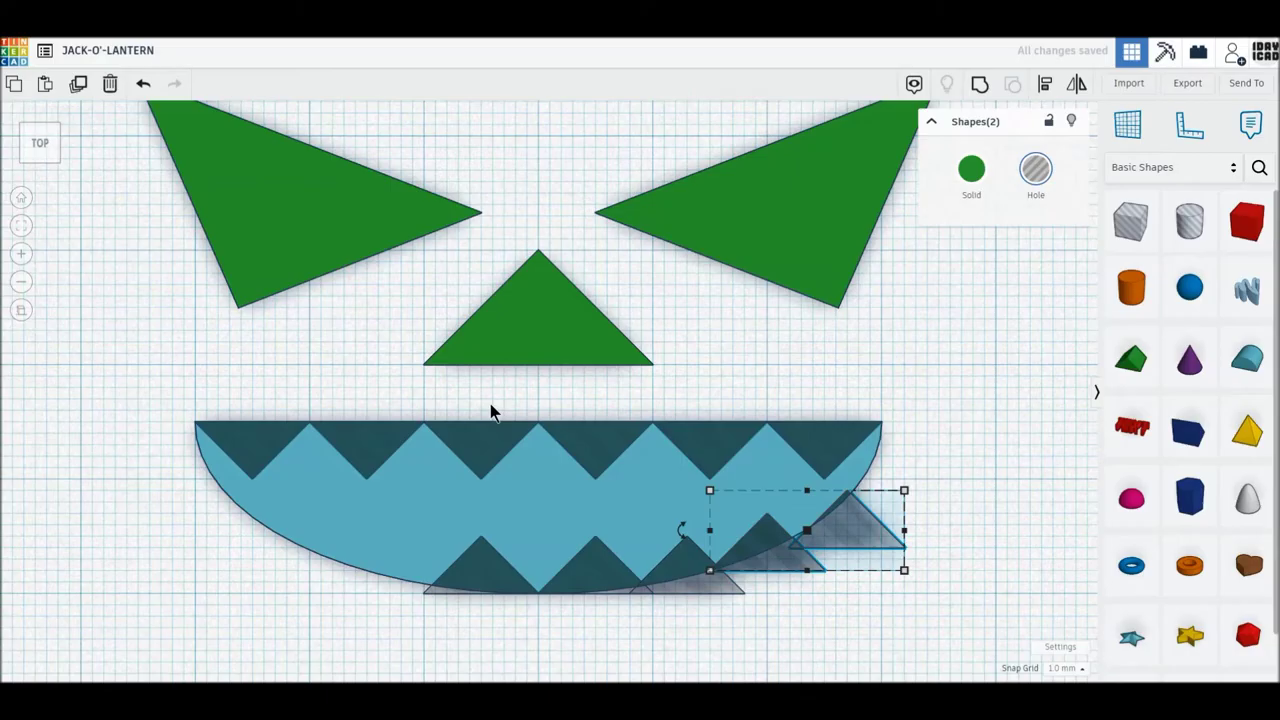
{"action": "left_click_drag", "start_coordinate": [840, 532], "coordinate": [372, 543]}
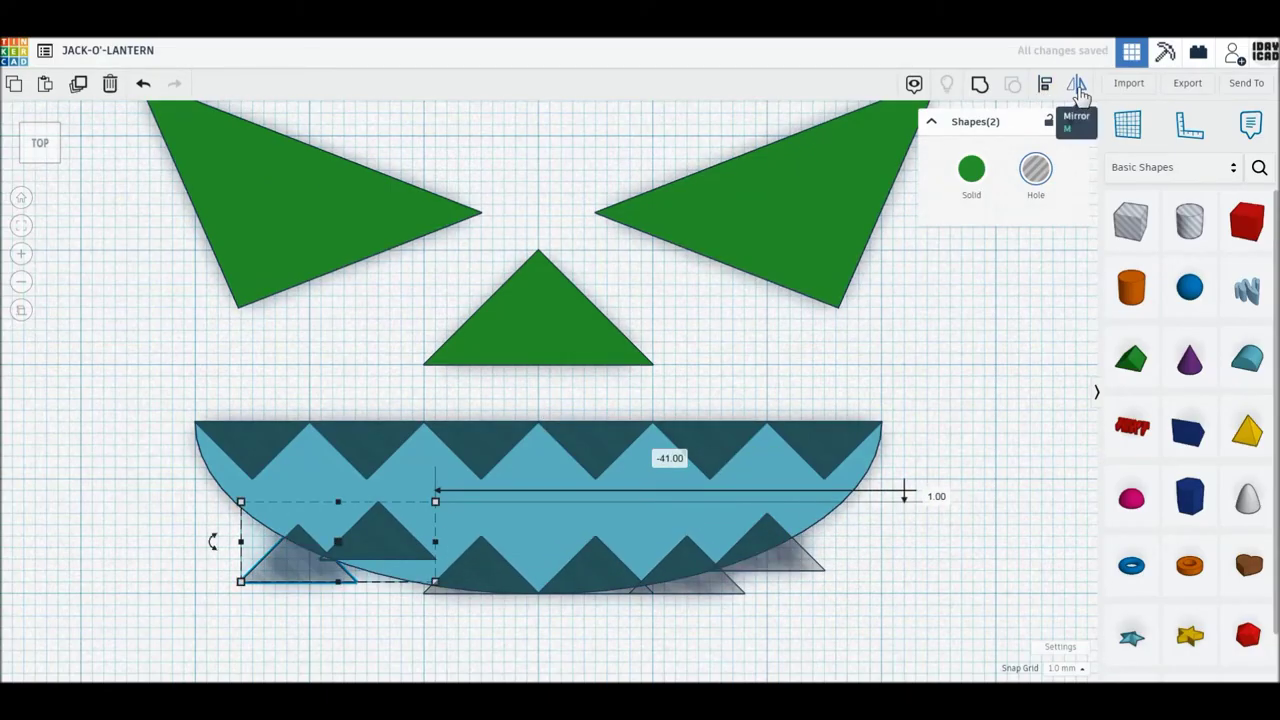
{"action": "left_click", "coordinate": [1078, 88]}
{"action": "left_click", "coordinate": [347, 601]}
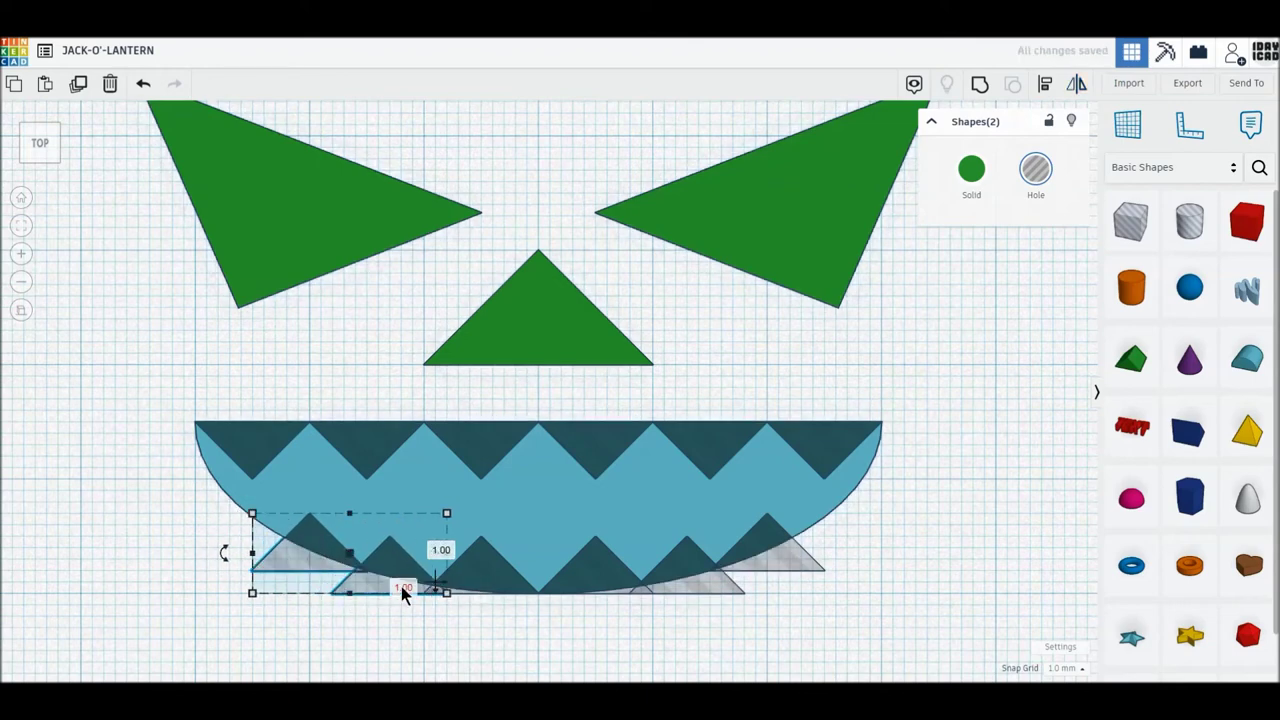
- Group the mouth with all its tooth holes to cut out the upper and lower teeth
{"action": "left_click", "coordinate": [579, 650]}
{"action": "left_click_drag", "start_coordinate": [529, 553], "coordinate": [882, 625]}
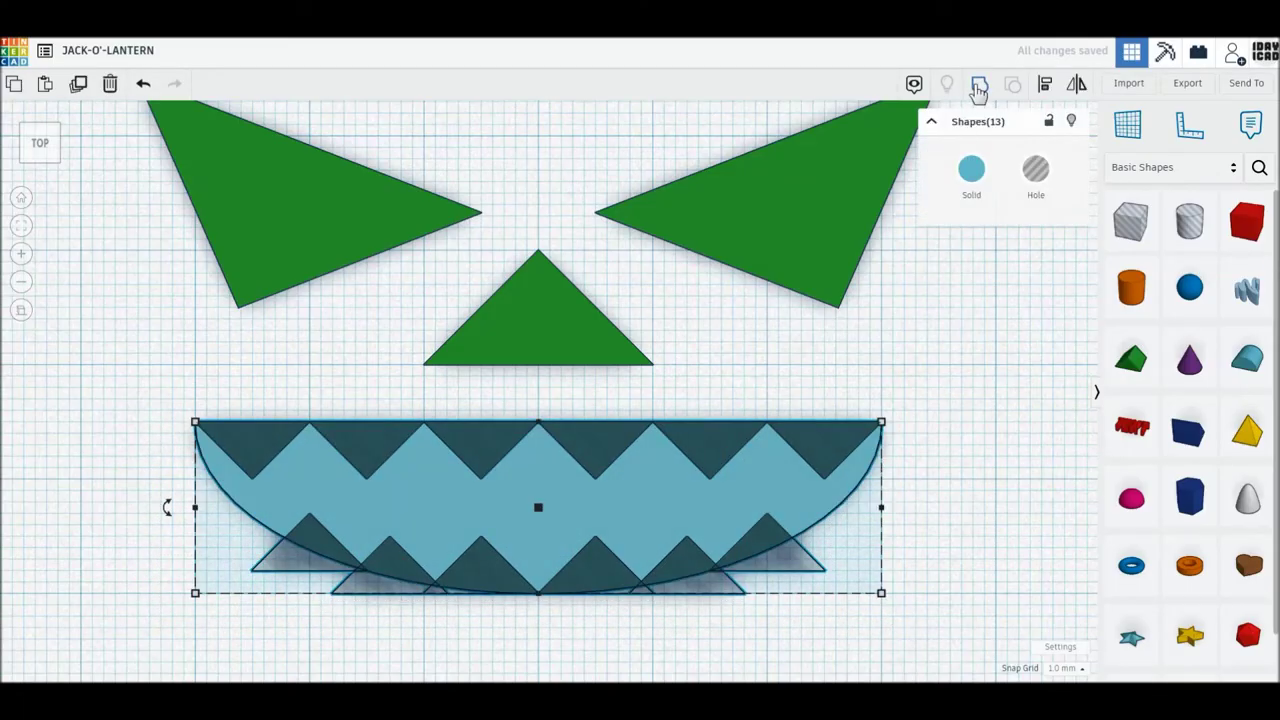
{"action": "left_click", "coordinate": [978, 88]}
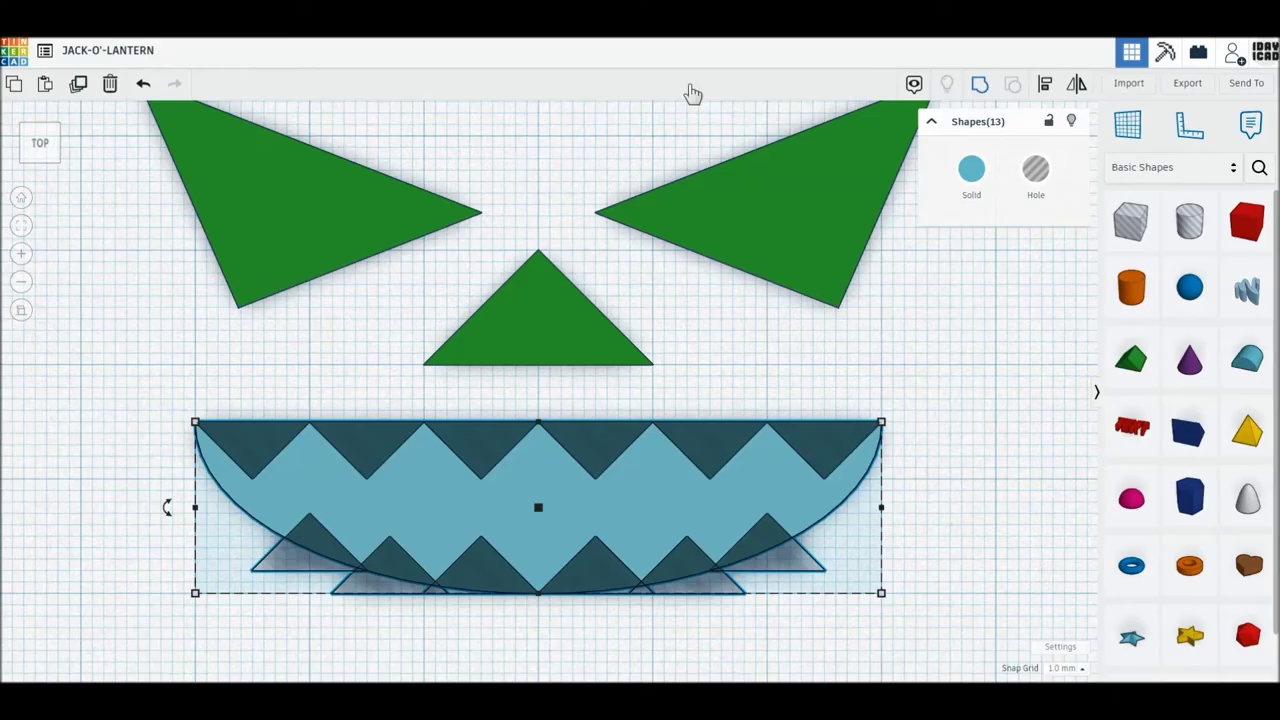
- Group the two eyes, the nose and the toothed mouth into one face
{"action": "left_click", "coordinate": [35, 165]}
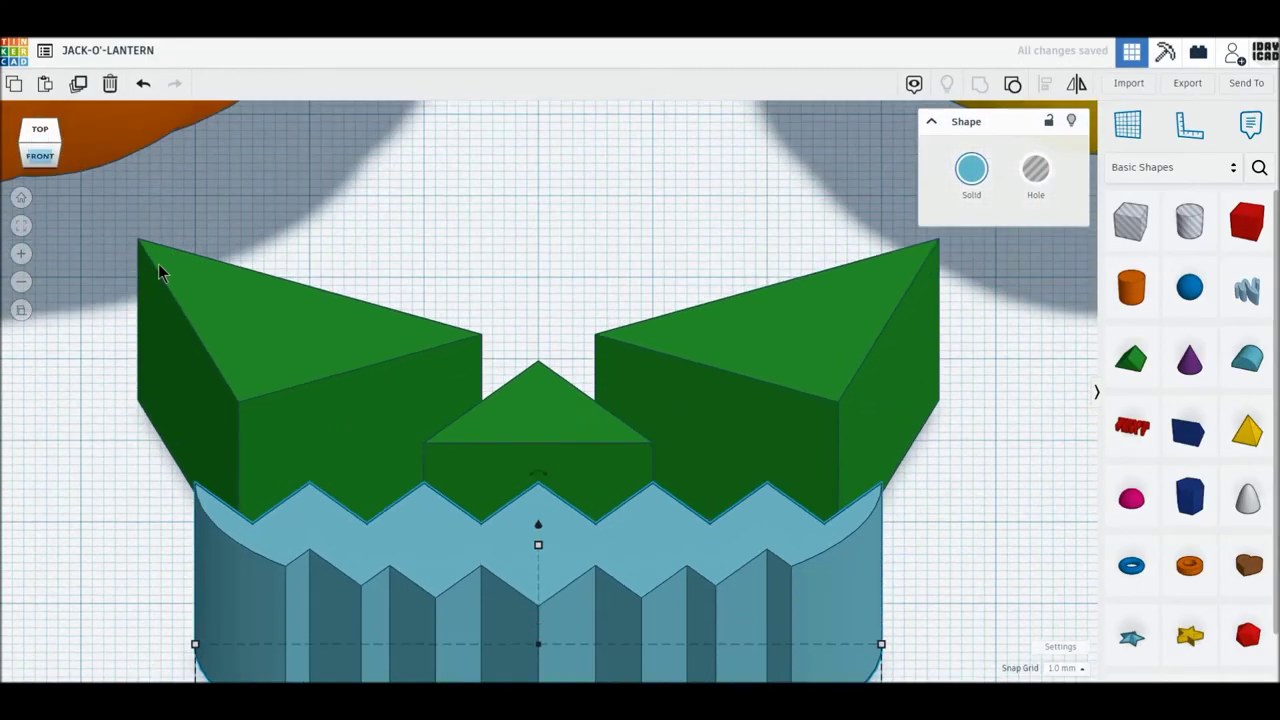
{"action": "left_click", "coordinate": [27, 138]}
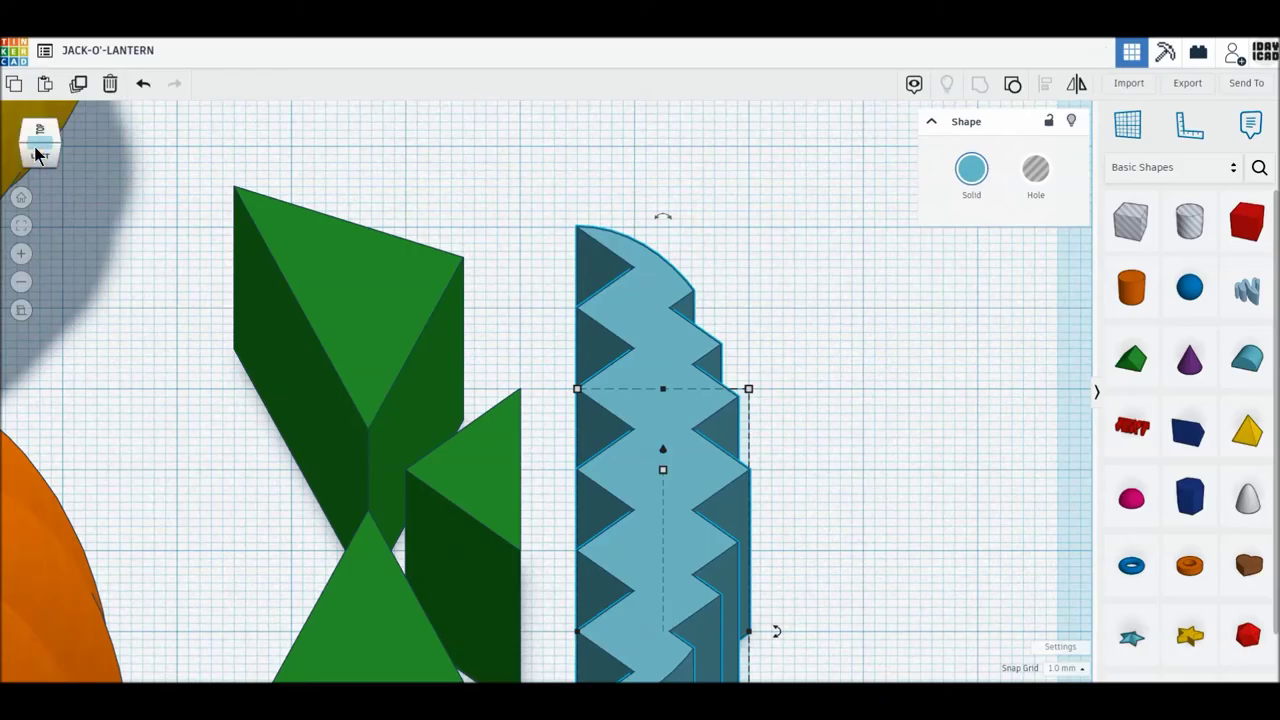
{"action": "left_click", "coordinate": [38, 153]}
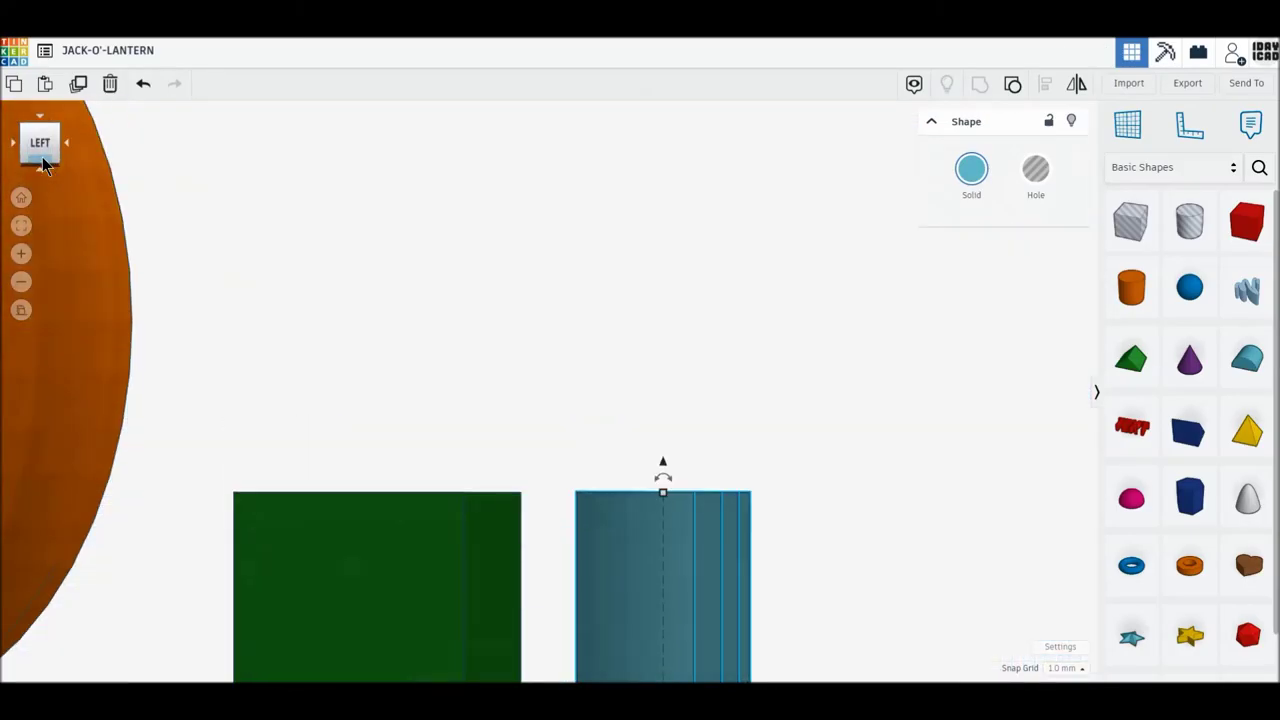
{"action": "left_click", "coordinate": [57, 128]}
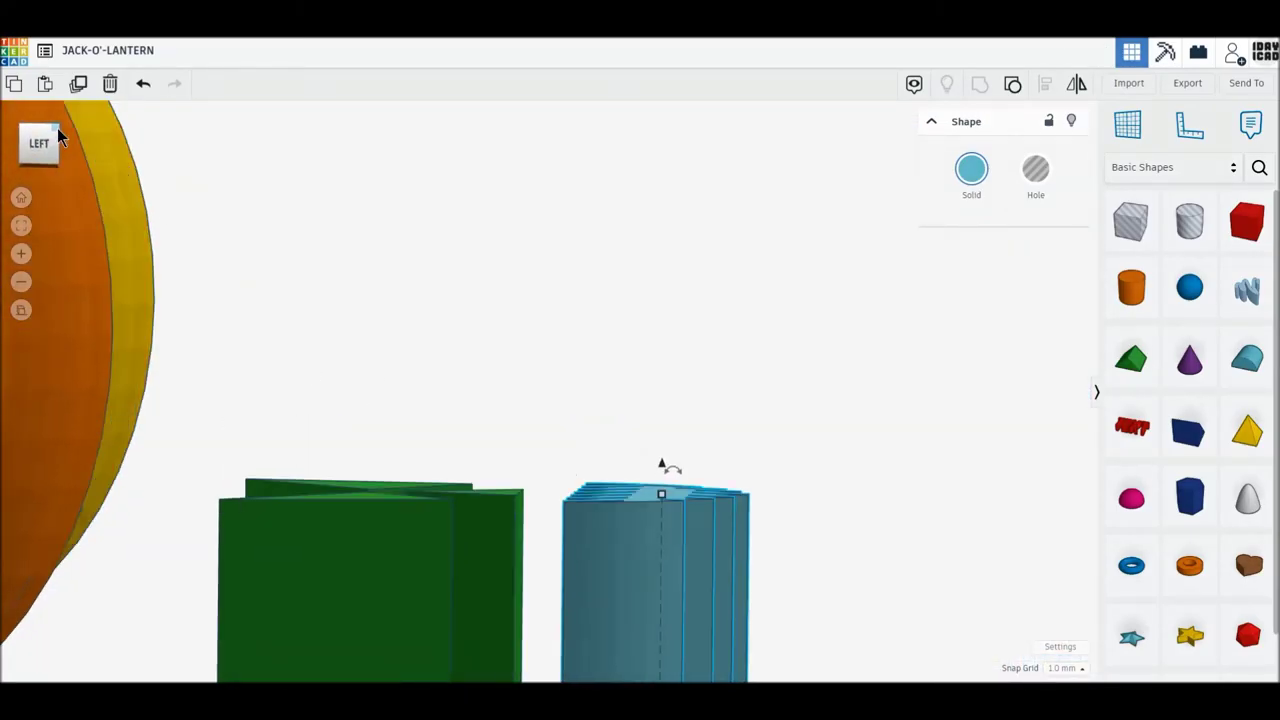
{"action": "left_click", "coordinate": [43, 135]}
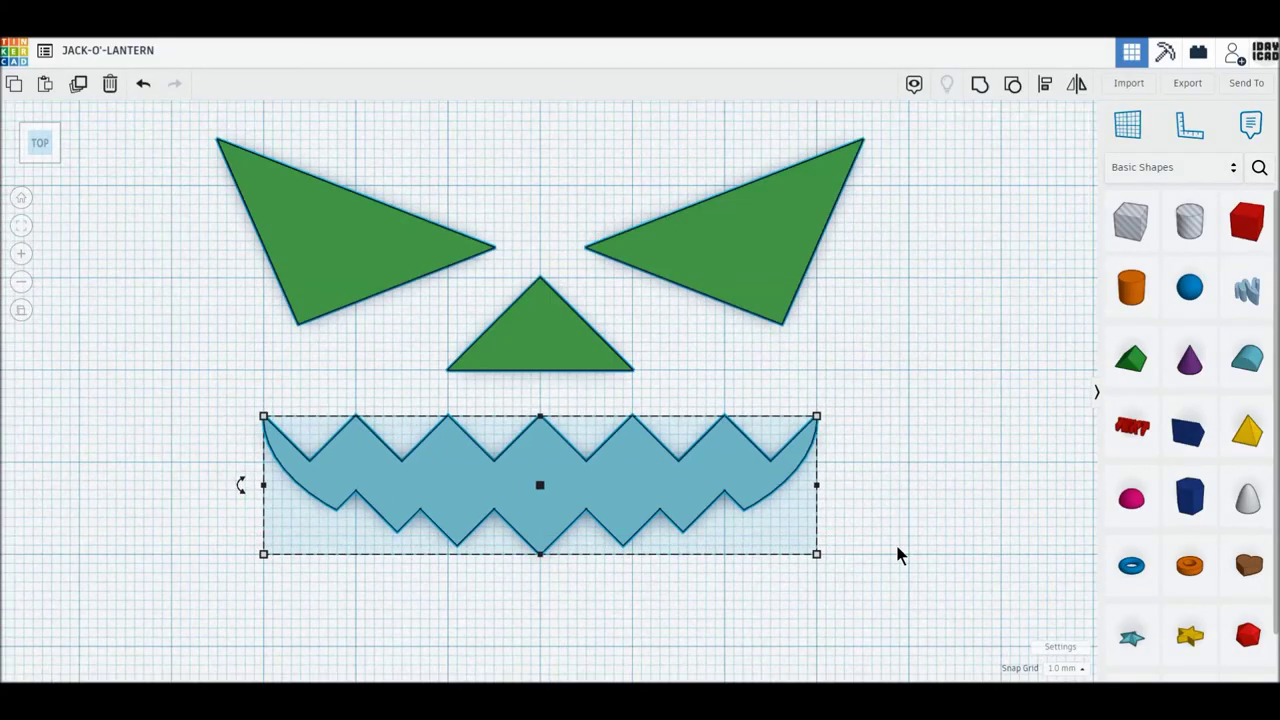
{"action": "key", "text": "ctrl+a"}
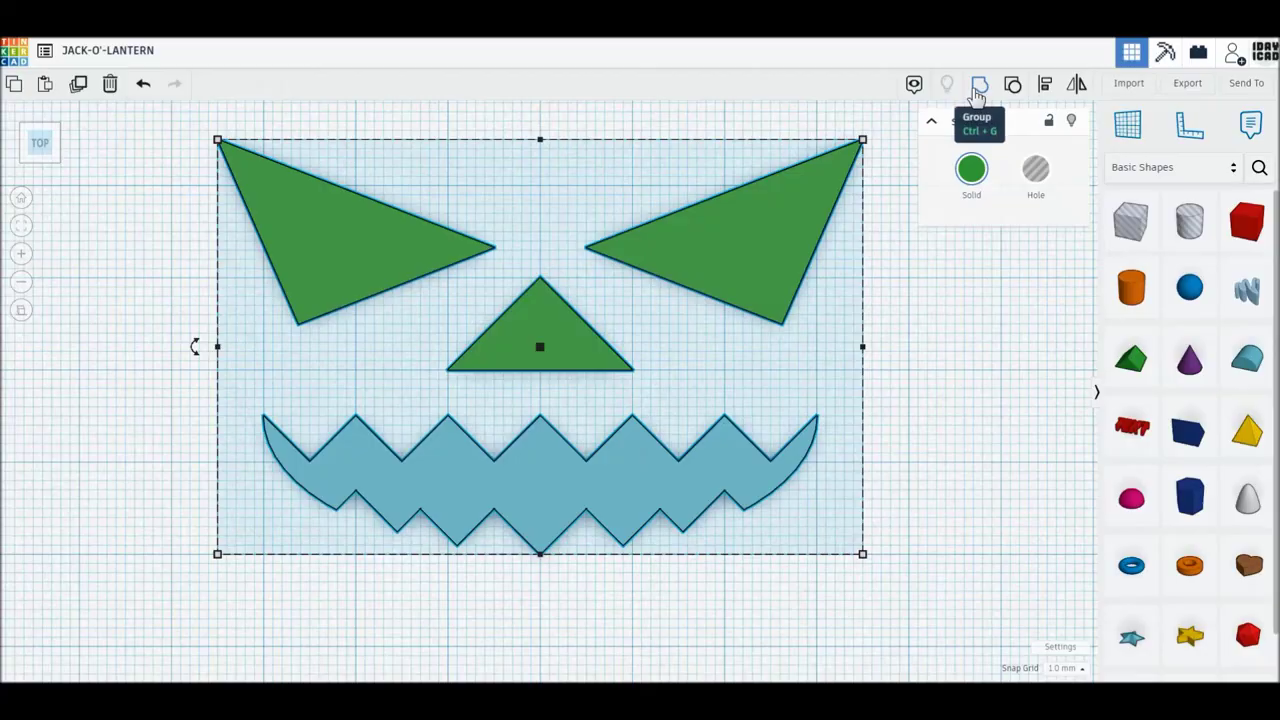
{"action": "left_click", "coordinate": [978, 88]}
- Rotate the grouped face 90° so that it stands upright on the workplane
{"action": "right_click_drag", "start_coordinate": [948, 543], "coordinate": [430, 345]}
{"action": "left_click_drag", "start_coordinate": [476, 302], "coordinate": [410, 410]}
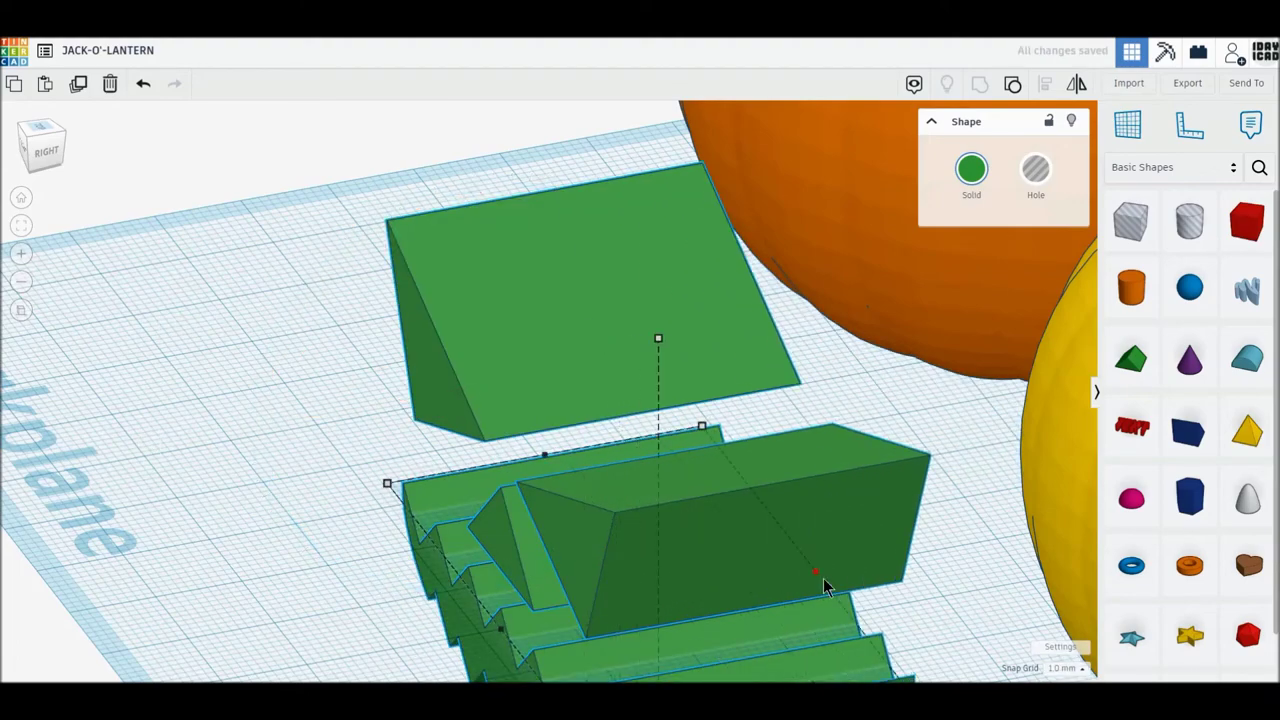
- Set the face's front-to-back depth to 40 mm and make it a hole
{"action": "scroll", "coordinate": [676, 417], "scroll_direction": "up", "scroll_amount": 3}
{"action": "scroll", "coordinate": [676, 417], "scroll_direction": "down", "scroll_amount": 5}
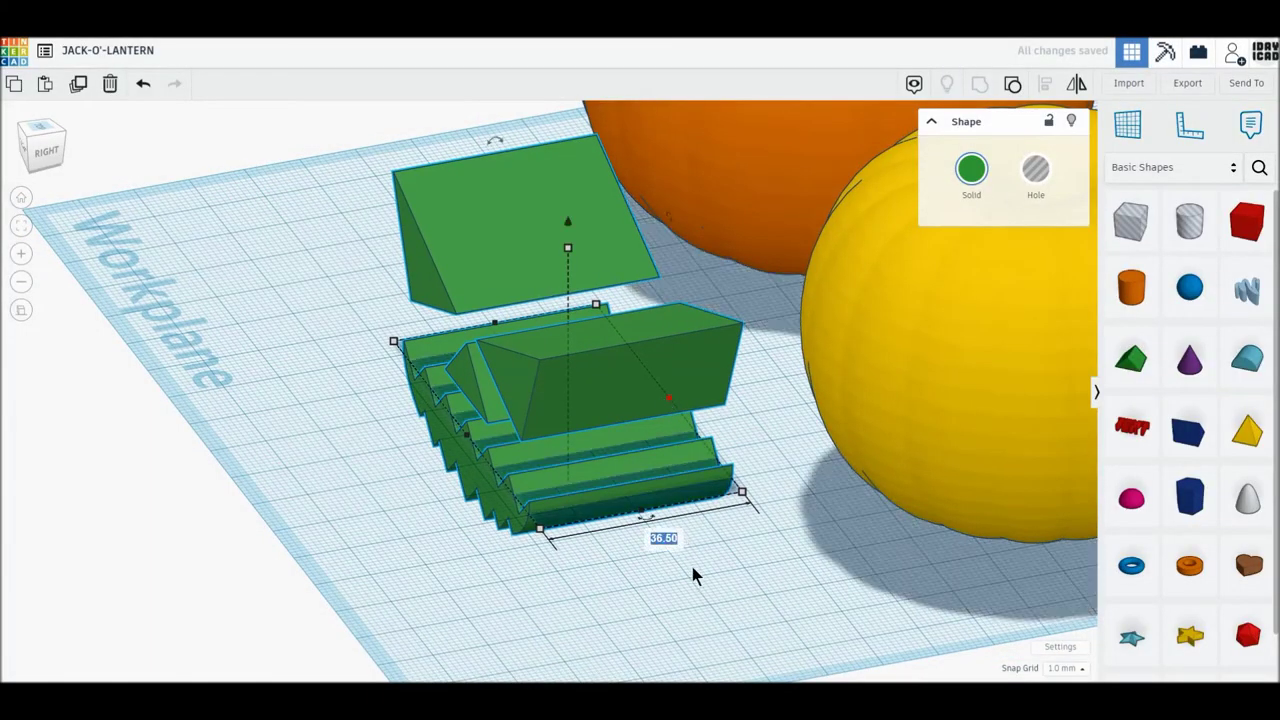
{"action": "type", "text": "40"}
{"action": "key", "text": "Return"}
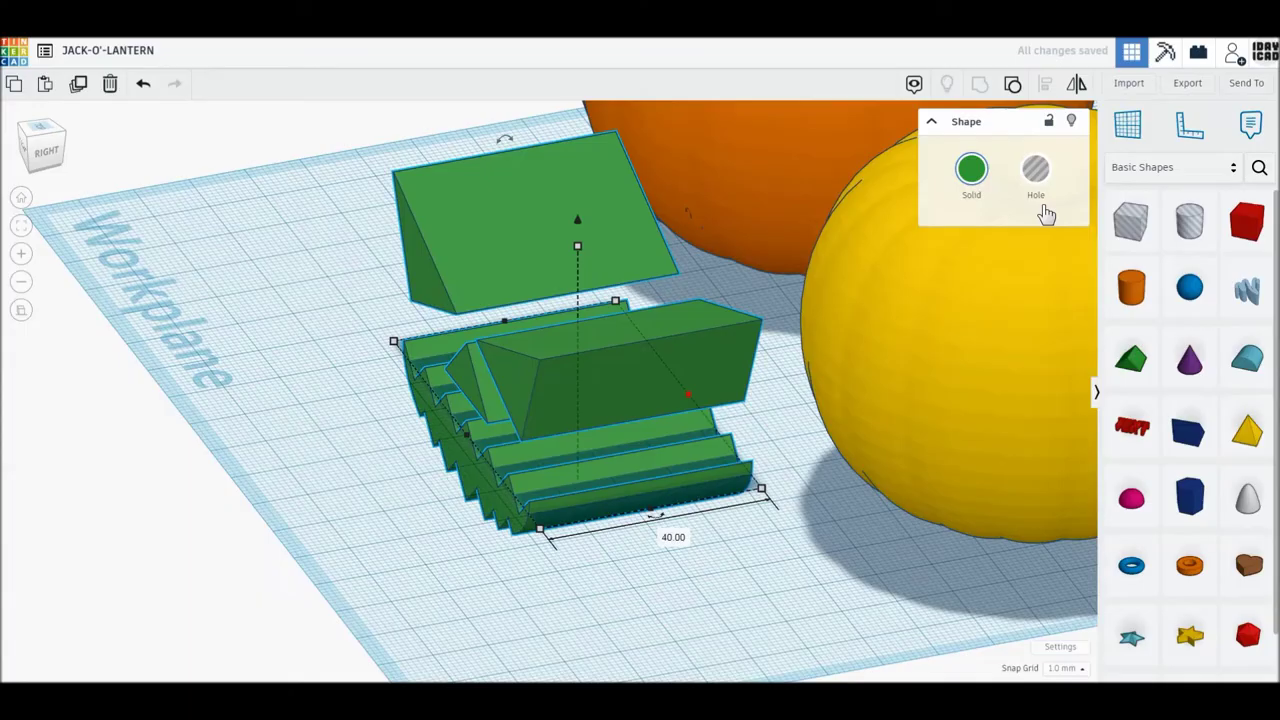
{"action": "left_click", "coordinate": [1036, 172]}
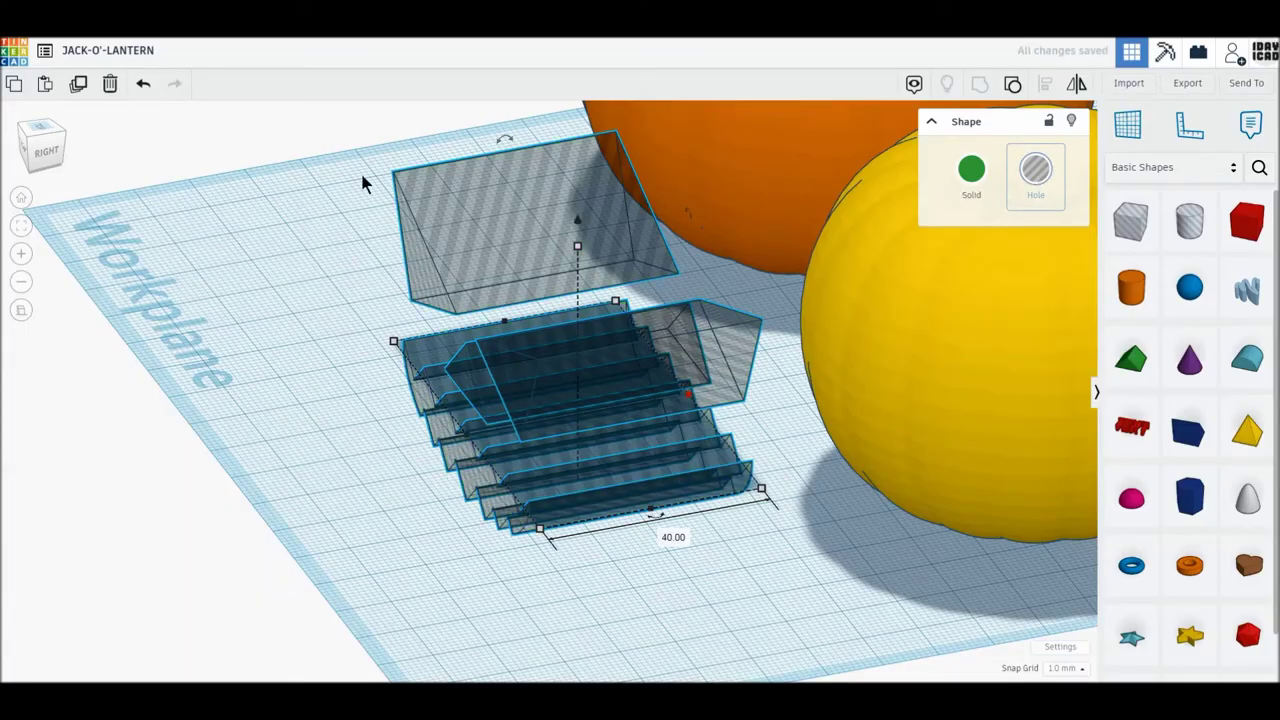
- Move the face hole 52 mm left to centre it on the orange pumpkin and raise it to 10 mm above the workplane
{"action": "left_click", "coordinate": [24, 148]}
{"action": "middle_click_drag", "start_coordinate": [463, 346], "coordinate": [1113, 418]}
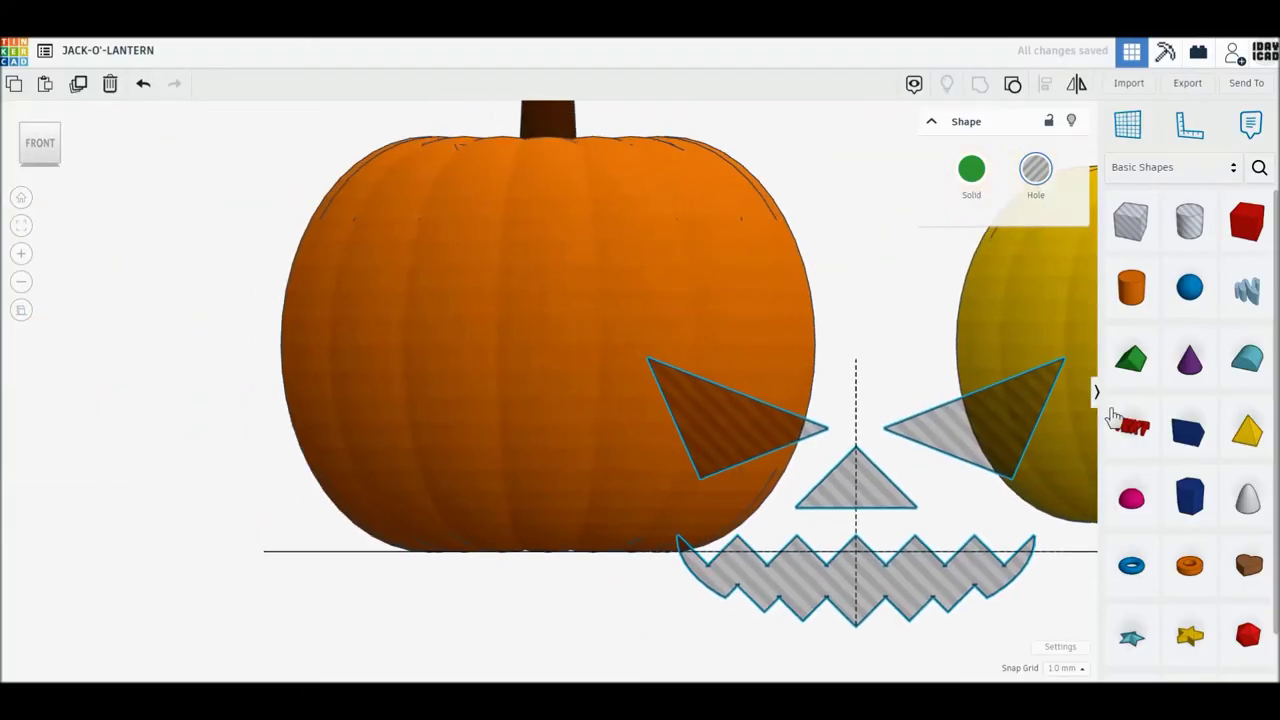
{"action": "left_click_drag", "start_coordinate": [995, 450], "coordinate": [684, 453]}
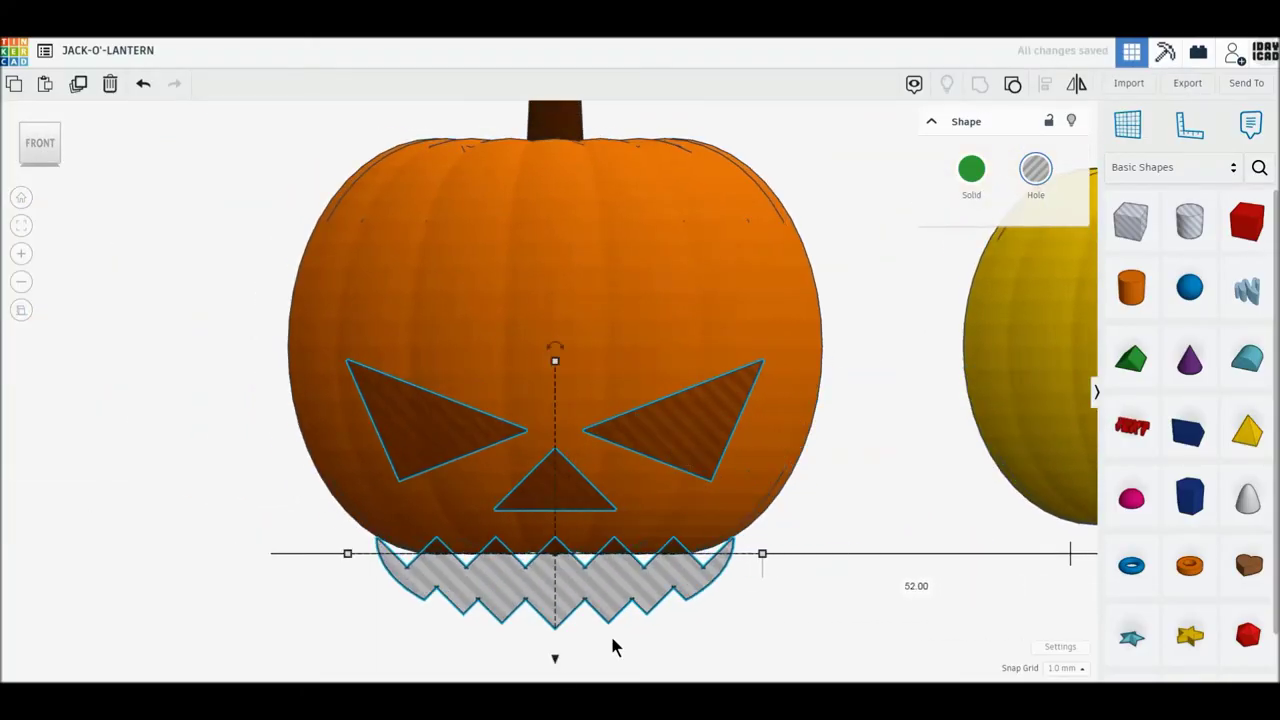
{"action": "left_click_drag", "start_coordinate": [556, 665], "coordinate": [555, 531]}
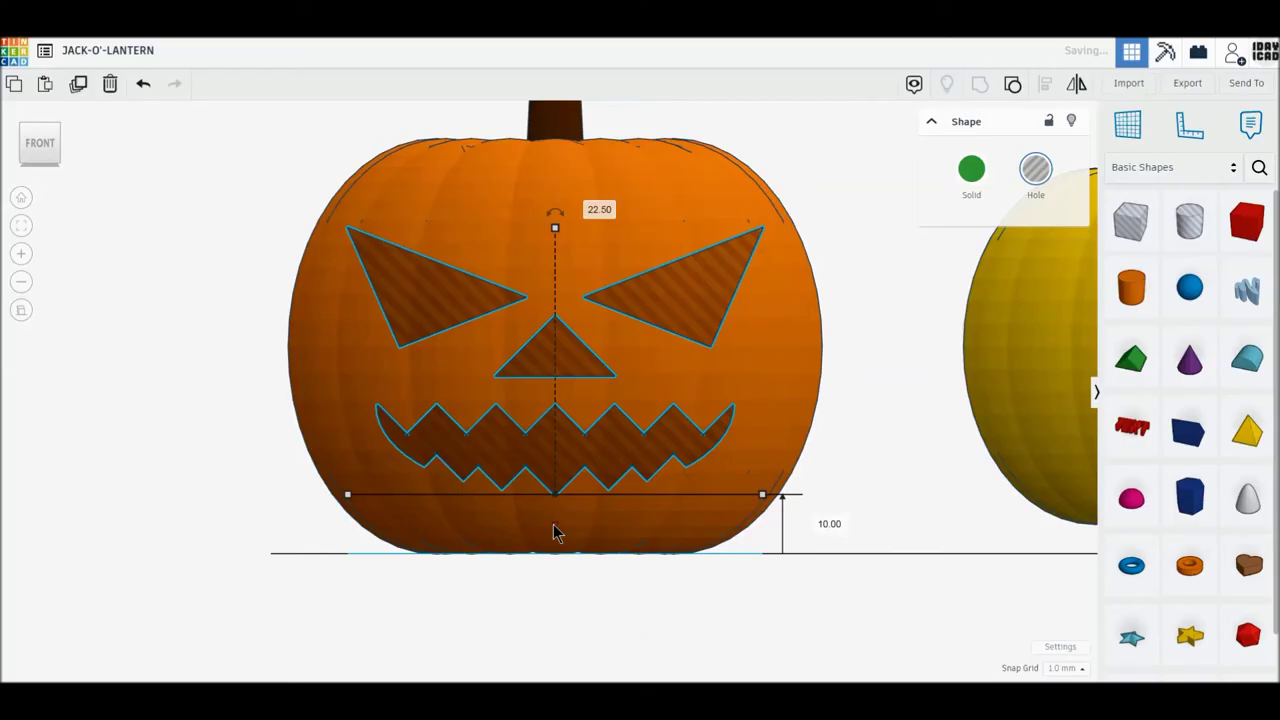
- Push the face hole about 40 mm back into the orange pumpkin, leaving its front end slightly outside the shell
{"action": "left_click", "coordinate": [40, 120]}
{"action": "middle_click_drag", "start_coordinate": [760, 429], "coordinate": [726, 589]}
{"action": "left_click", "coordinate": [726, 589]}
{"action": "scroll", "coordinate": [724, 589], "scroll_direction": "down", "scroll_amount": 3}
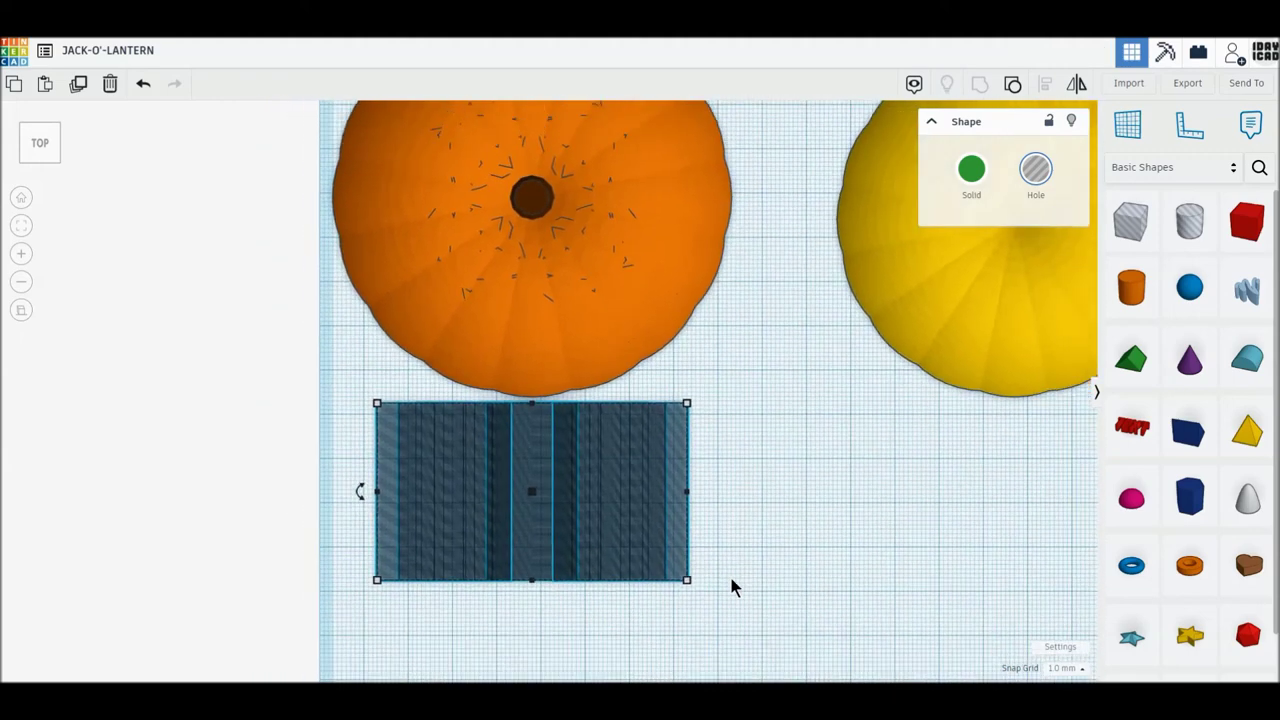
{"action": "scroll", "coordinate": [650, 545], "scroll_direction": "down", "scroll_amount": 1}
{"action": "left_click_drag", "start_coordinate": [532, 527], "coordinate": [531, 378]}
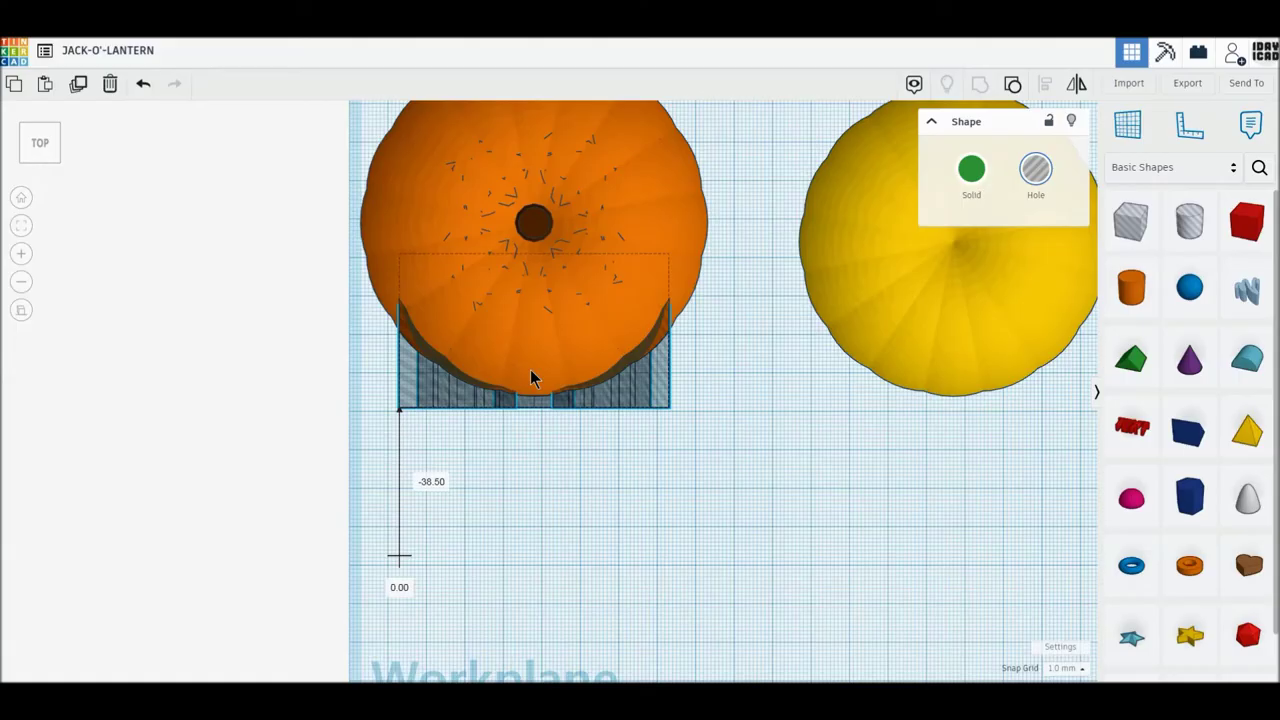
{"action": "left_click_drag", "start_coordinate": [530, 368], "coordinate": [531, 367]}
- Align the orange pumpkin, yellow pumpkin and face hole to a common centre from side to side
{"action": "middle_click_drag", "start_coordinate": [746, 406], "coordinate": [574, 540]}
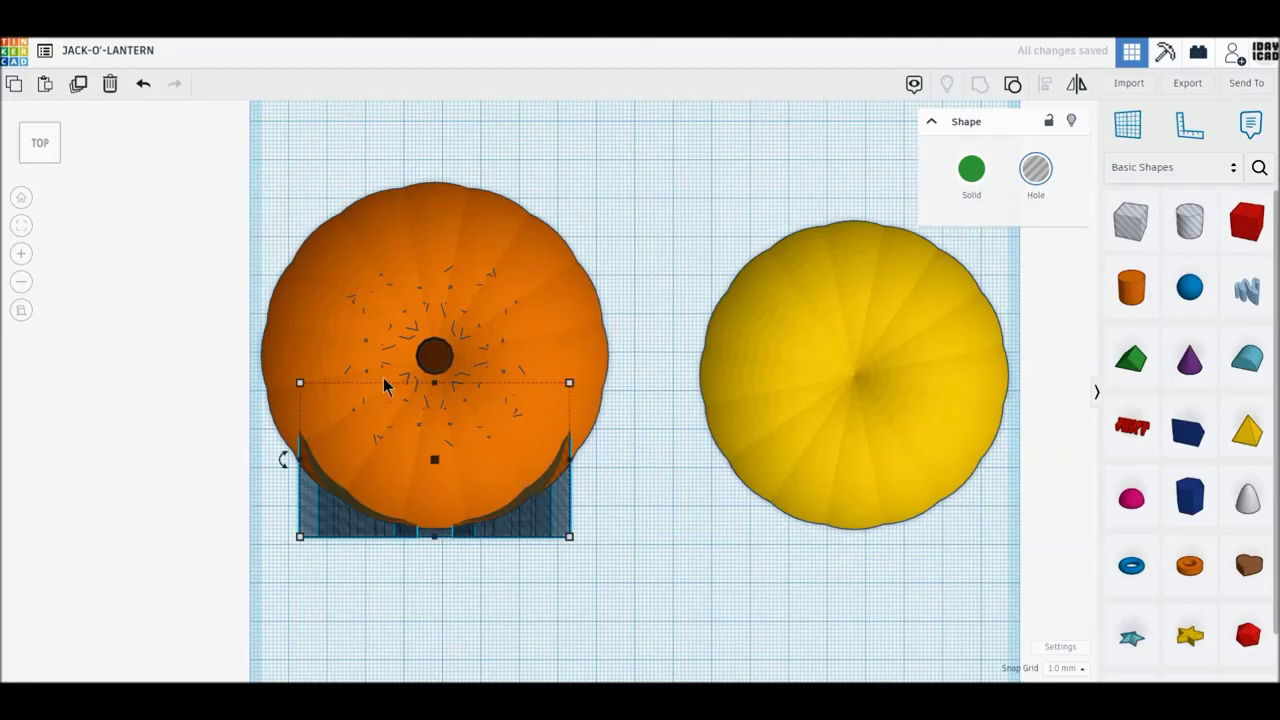
{"action": "left_click_drag", "start_coordinate": [204, 224], "coordinate": [902, 569]}
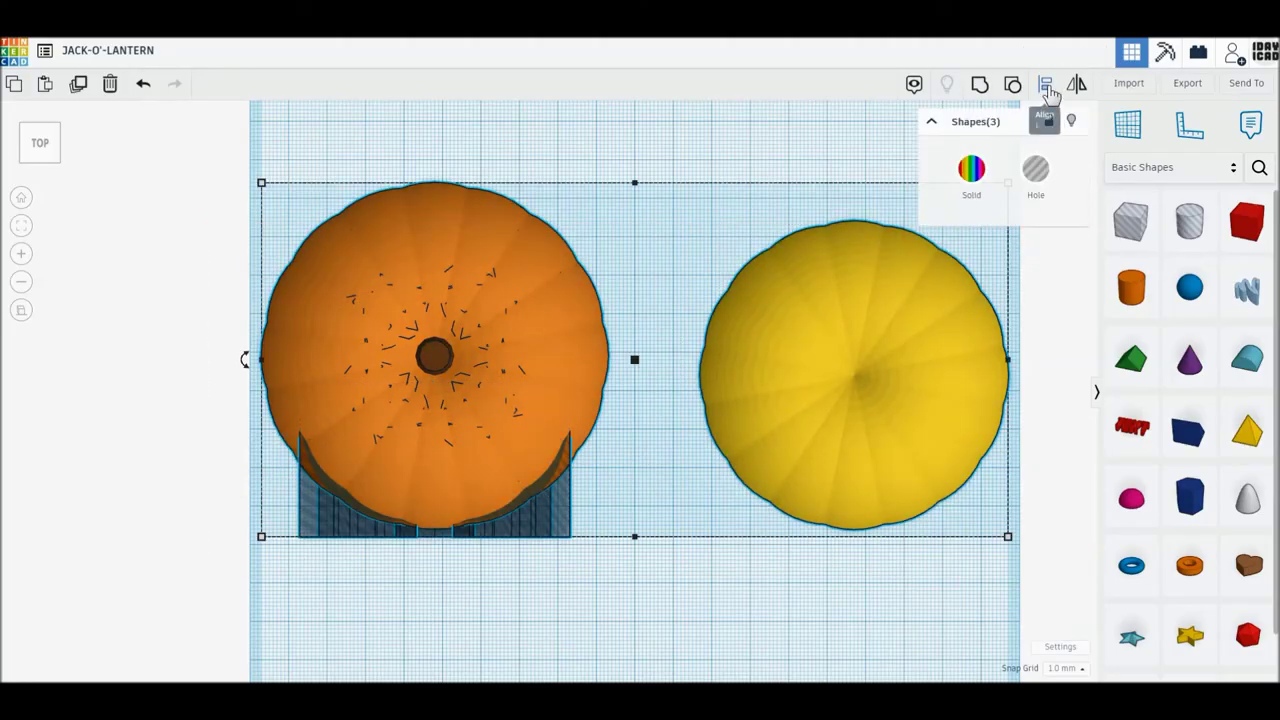
{"action": "left_click", "coordinate": [1047, 88]}
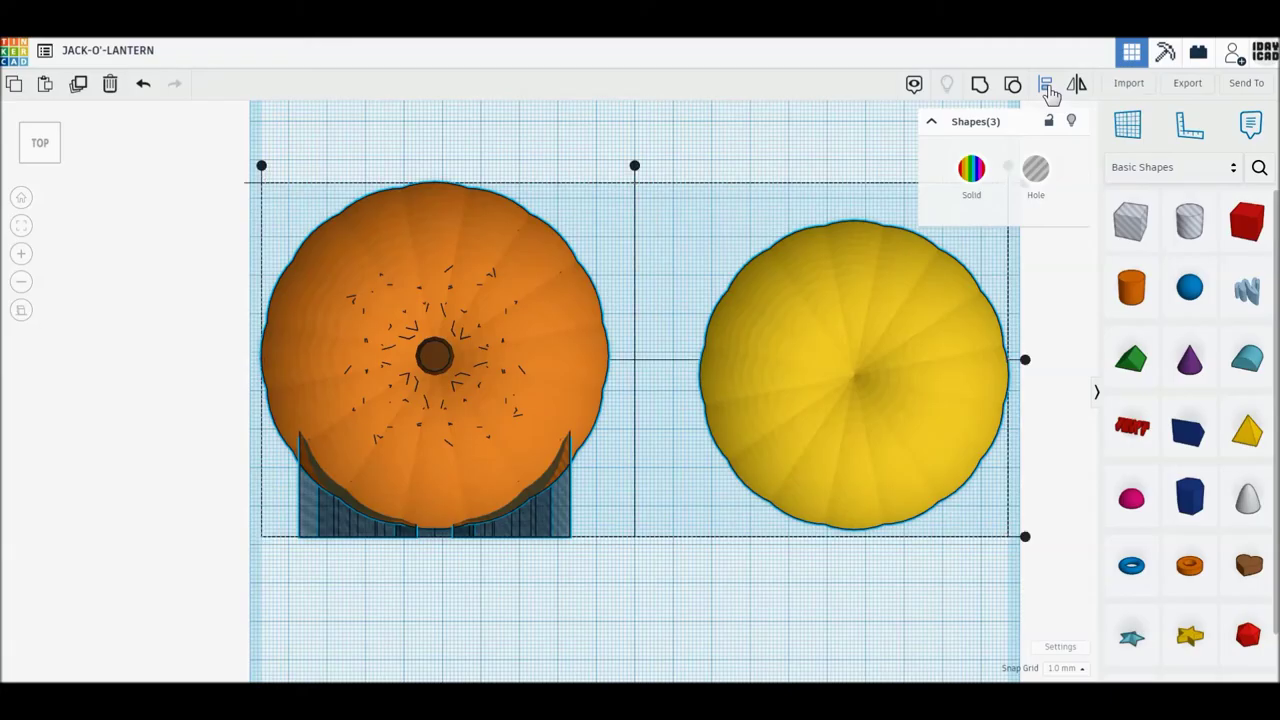
{"action": "left_click", "coordinate": [634, 167]}
- Align only the orange and yellow pumpkins to a common centre from front to back
{"action": "left_click_drag", "start_coordinate": [351, 195], "coordinate": [712, 268]}
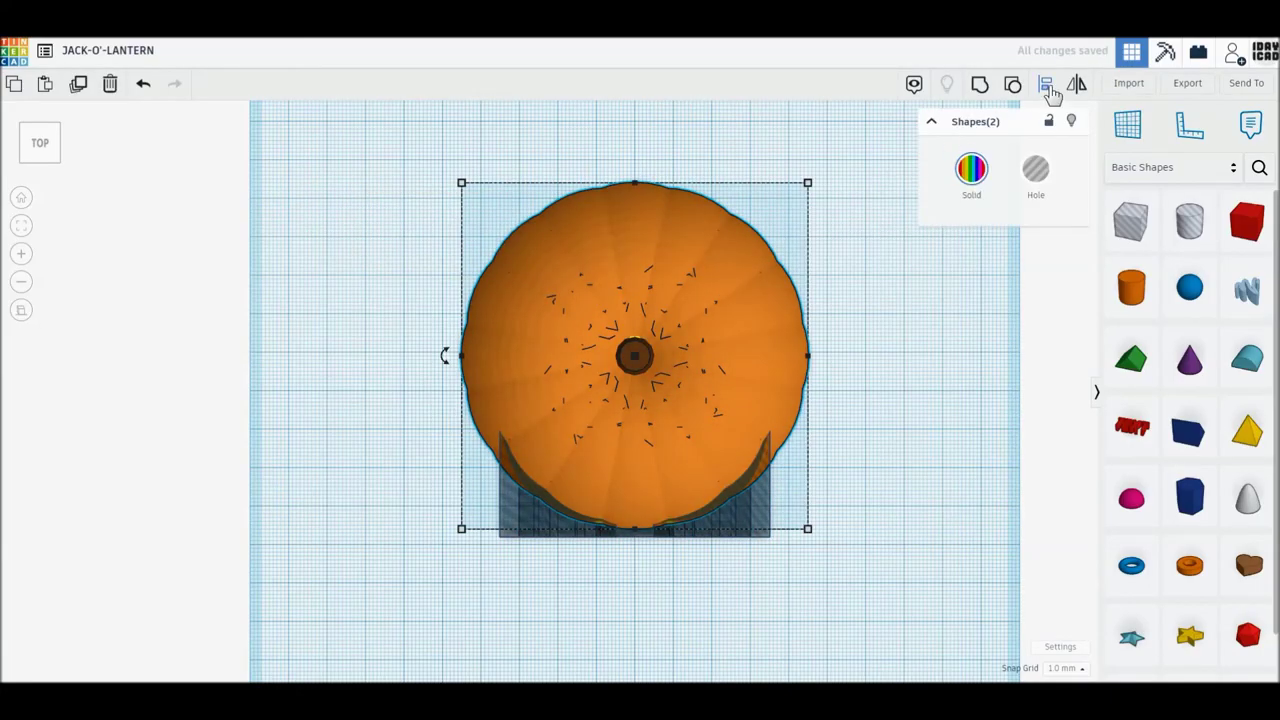
{"action": "left_click", "coordinate": [1045, 86]}
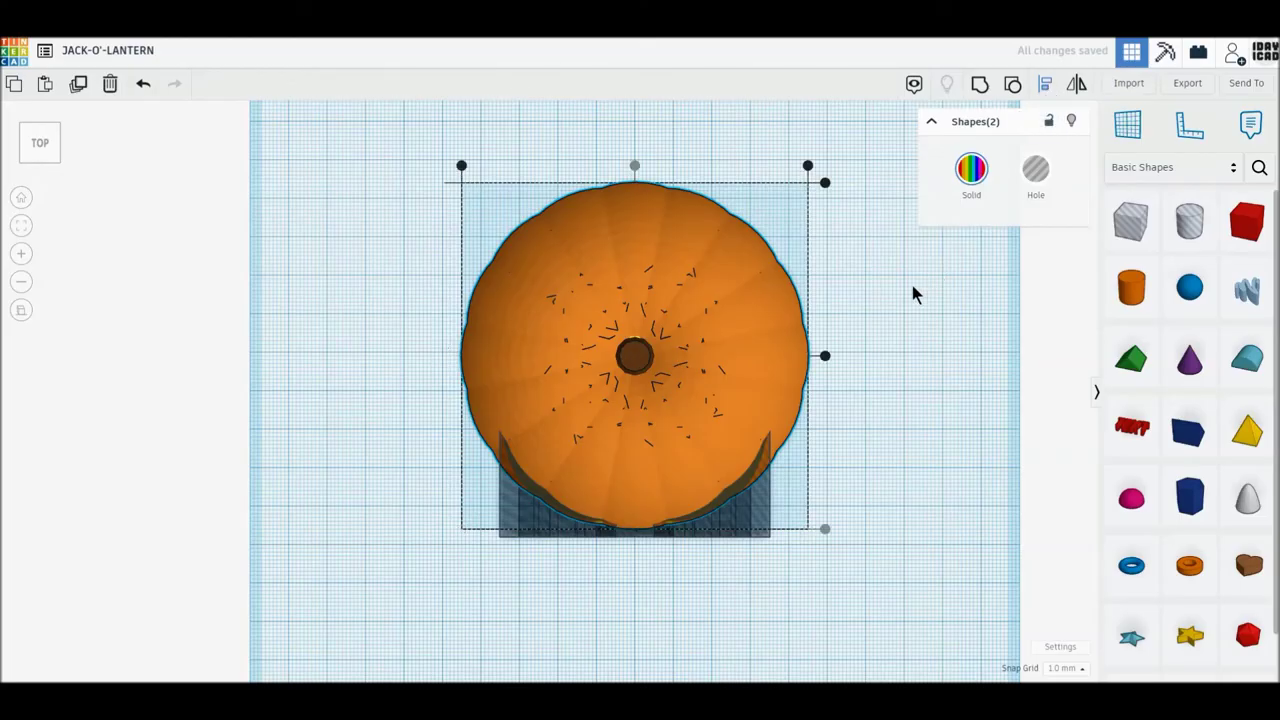
{"action": "left_click", "coordinate": [825, 357]}
{"action": "left_click", "coordinate": [866, 380]}
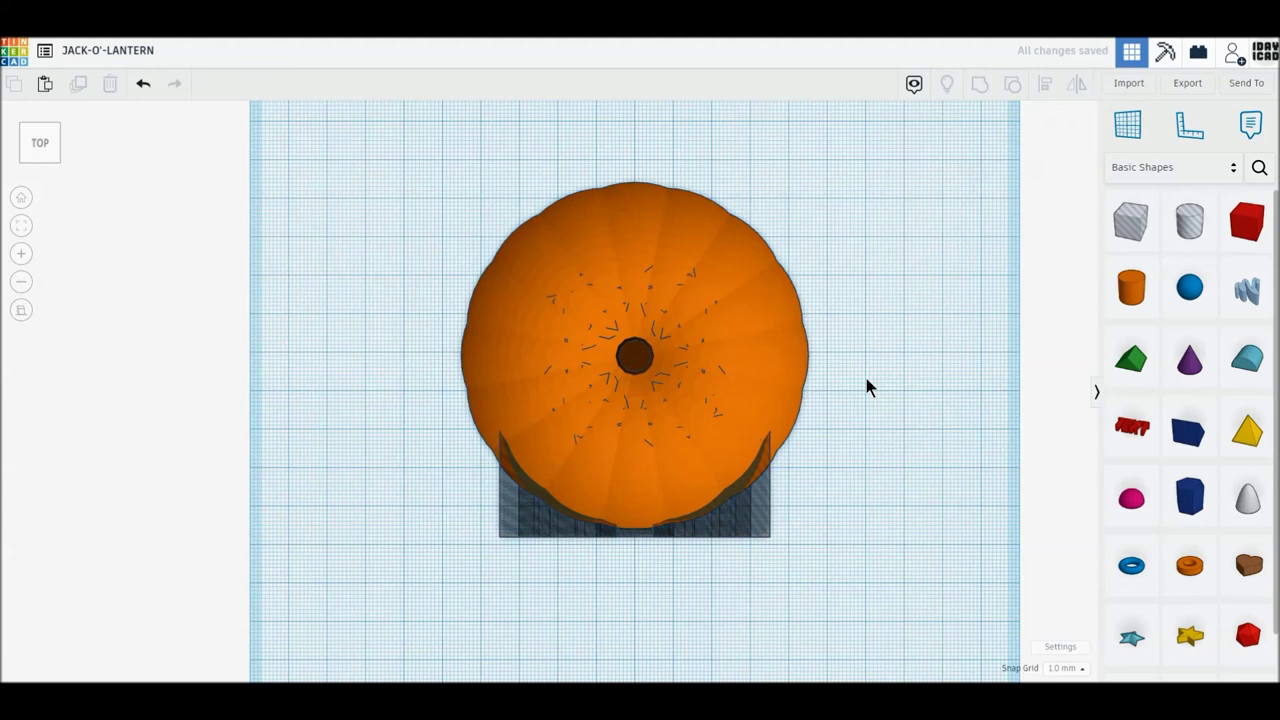
- Group the orange pumpkin with the face hole, keeping their colours, to carve the face through the orange shell
{"action": "left_click", "coordinate": [696, 447]}
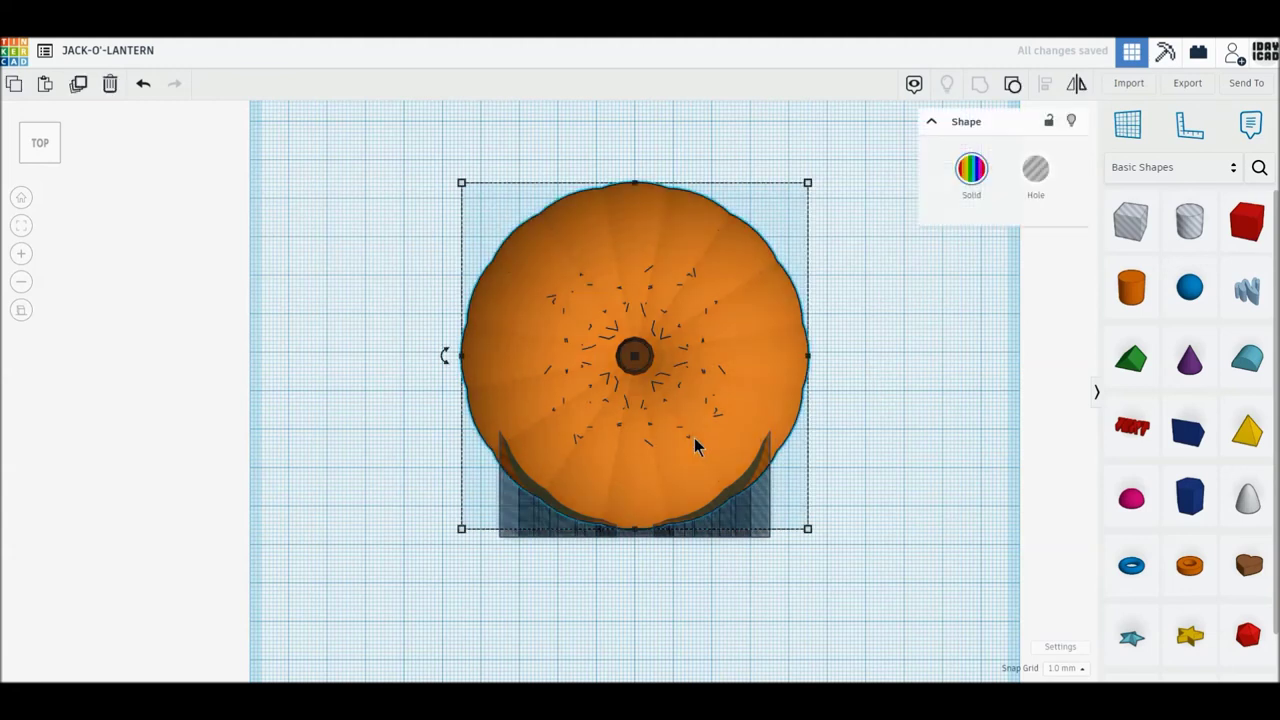
{"action": "left_click", "coordinate": [741, 516], "text": "shift"}
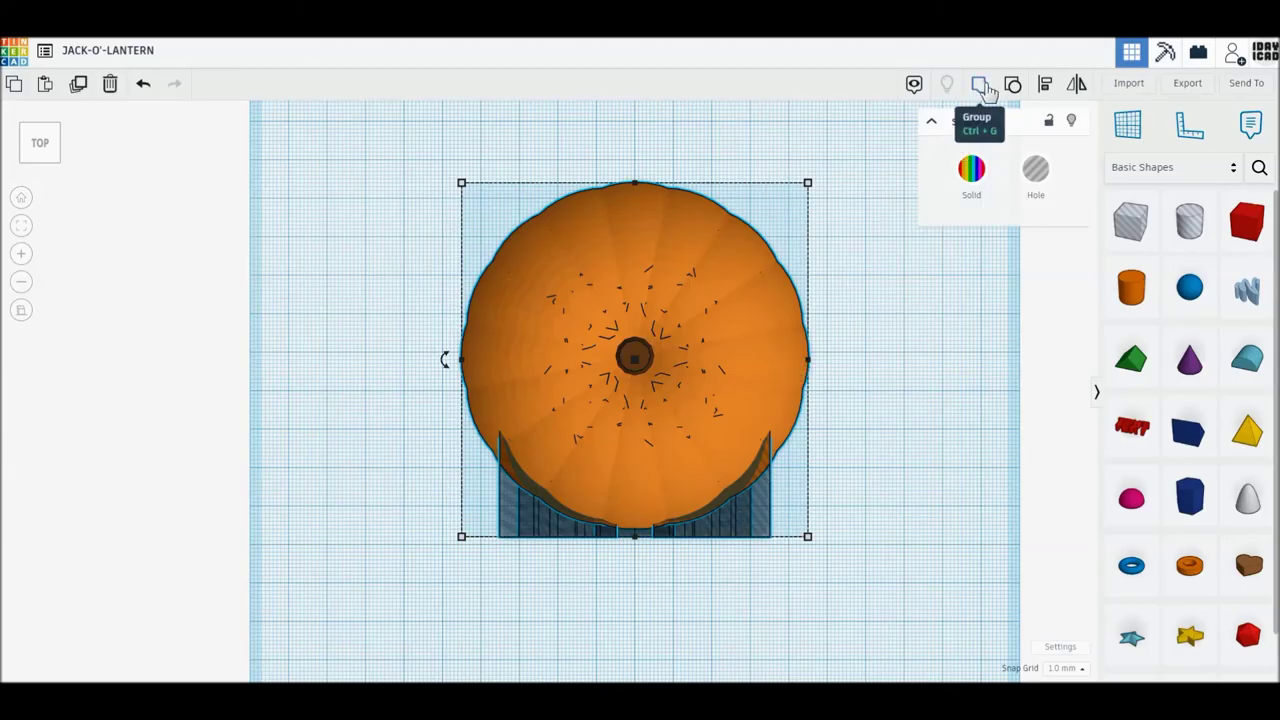
{"action": "left_click", "coordinate": [980, 88]}
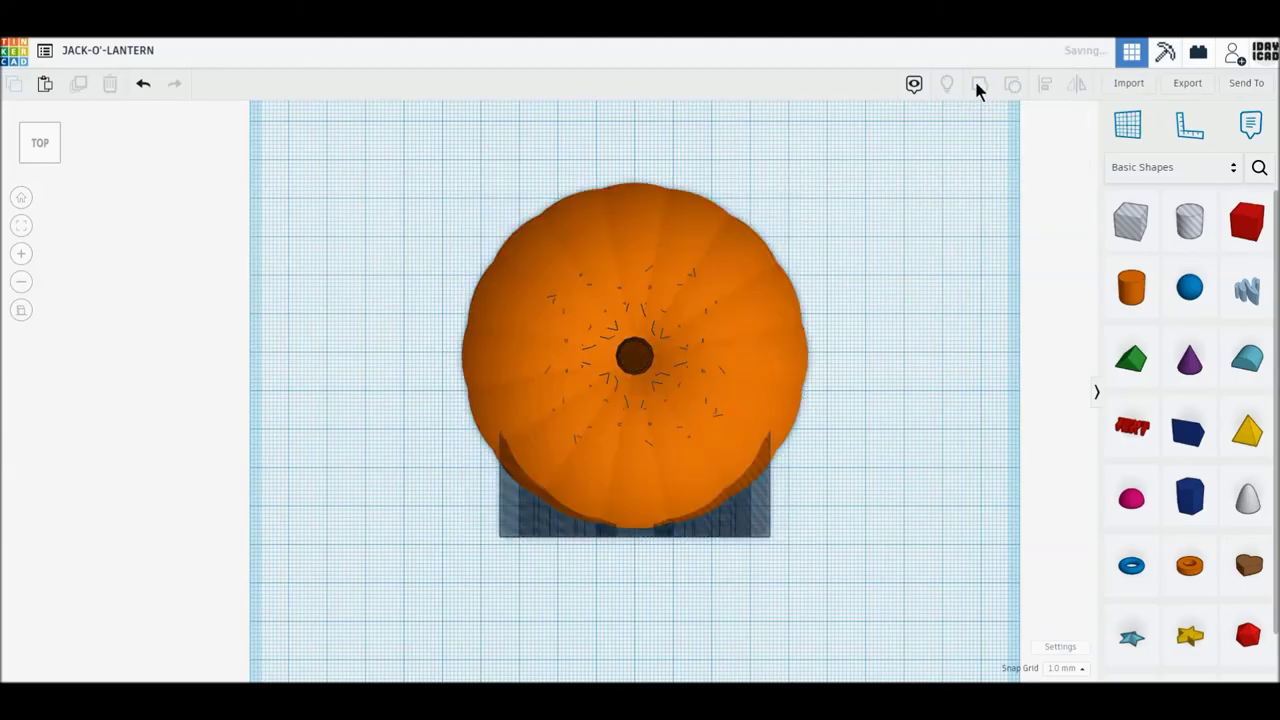
{"action": "left_click", "coordinate": [40, 162]}
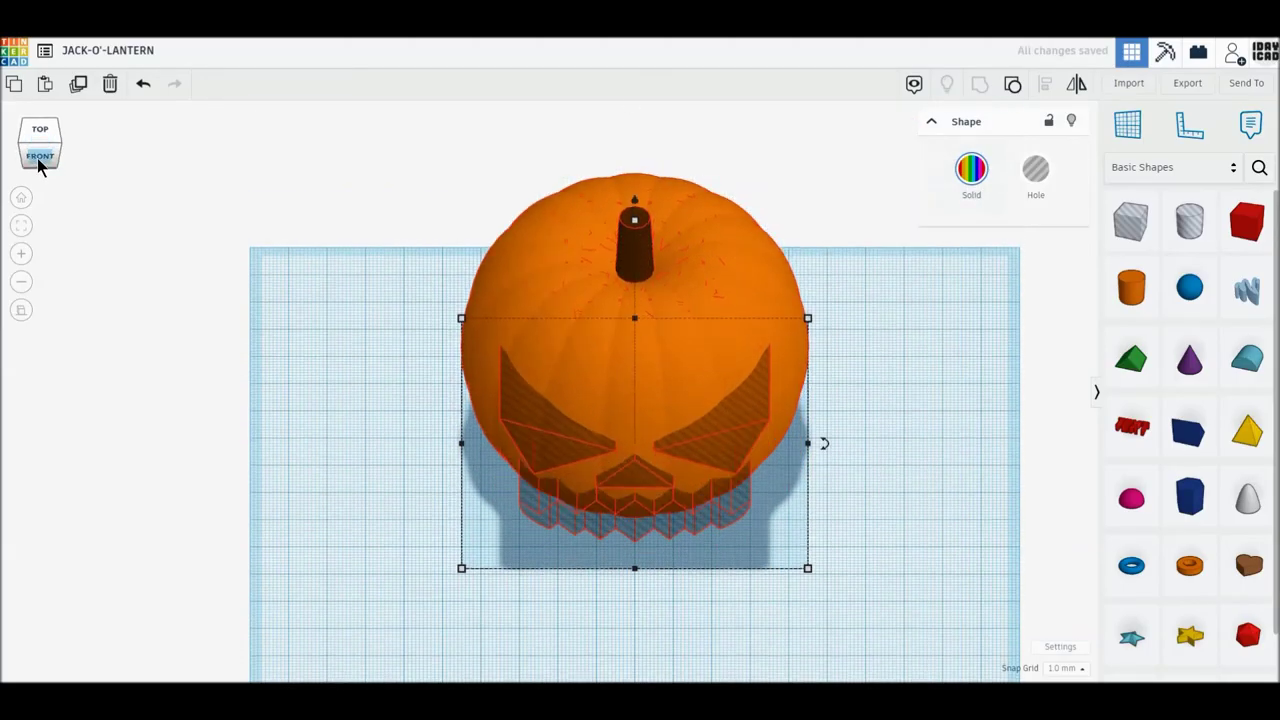
{"action": "left_click", "coordinate": [361, 355]}
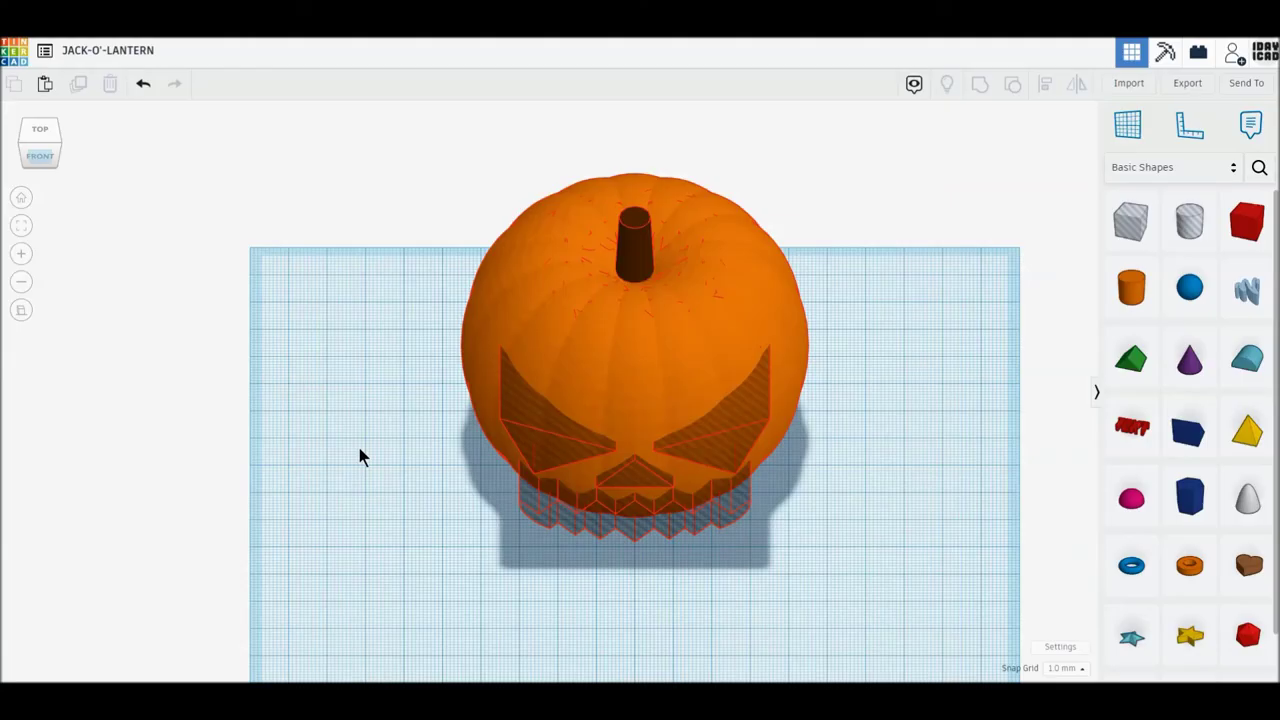
{"action": "right_click_drag", "start_coordinate": [360, 452], "coordinate": [339, 404]}
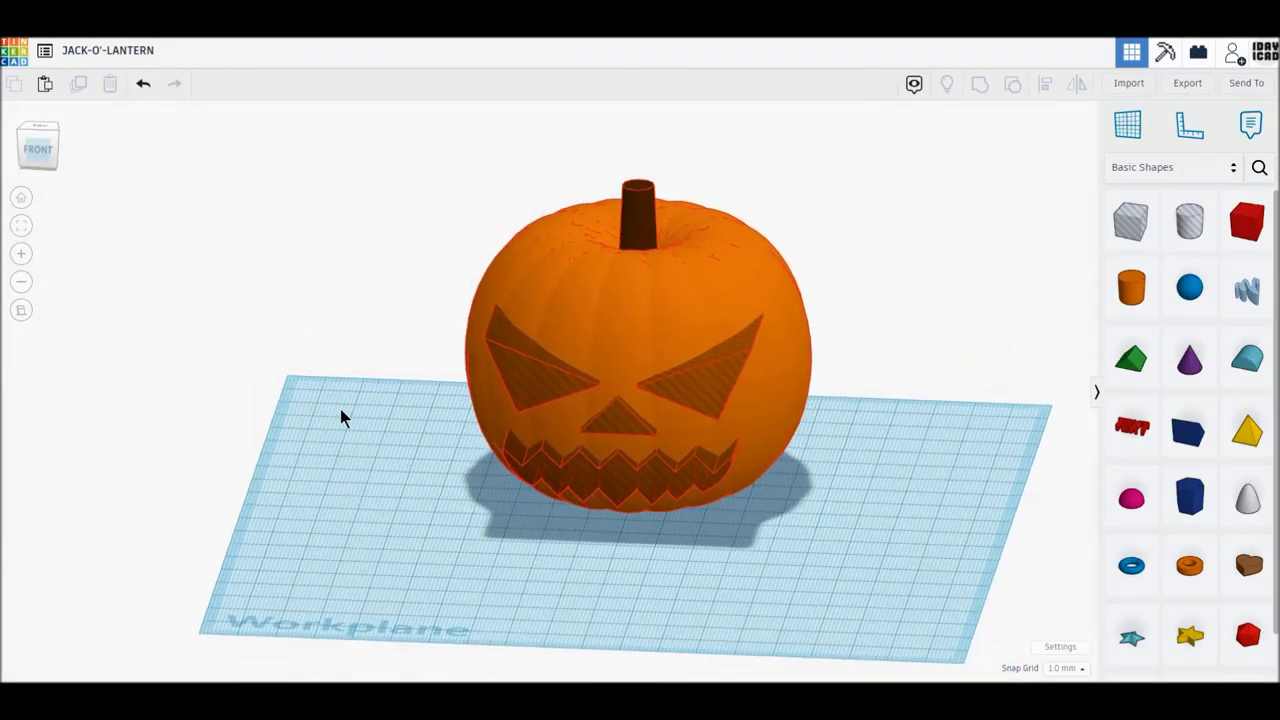
{"action": "left_click_drag", "start_coordinate": [343, 320], "coordinate": [757, 452]}
{"action": "key", "text": "ctrl+g"}
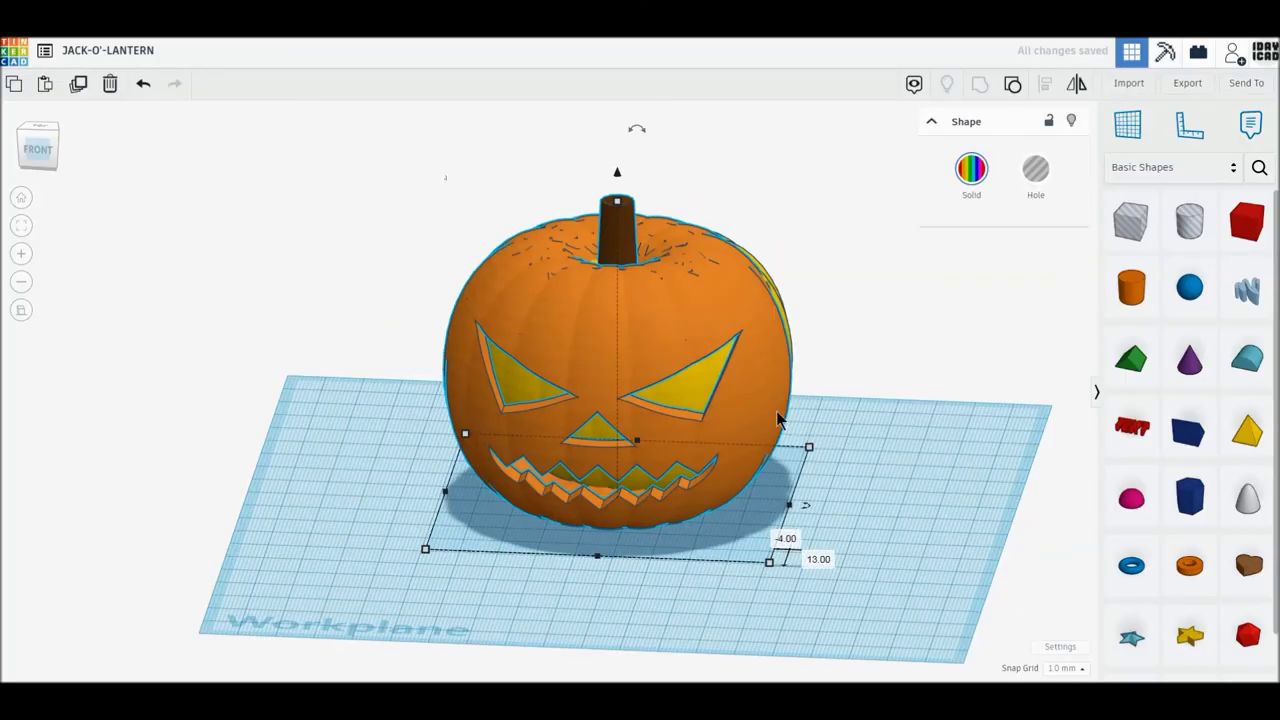
{"action": "left_click", "coordinate": [143, 84]}
- Move the carved orange pumpkin and the yellow inner pumpkin together slightly forward on the workplane, leaving them ungrouped
{"action": "left_click_drag", "start_coordinate": [350, 280], "coordinate": [790, 510]}
{"action": "left_click_drag", "start_coordinate": [760, 392], "coordinate": [736, 425]}
{"action": "mouse_move", "coordinate": [665, 400]}
{"action": "left_mouse_down"}
{"action": "mouse_move", "coordinate": [657, 416]}
{"action": "mouse_move", "coordinate": [668, 398]}
{"action": "left_mouse_up"}
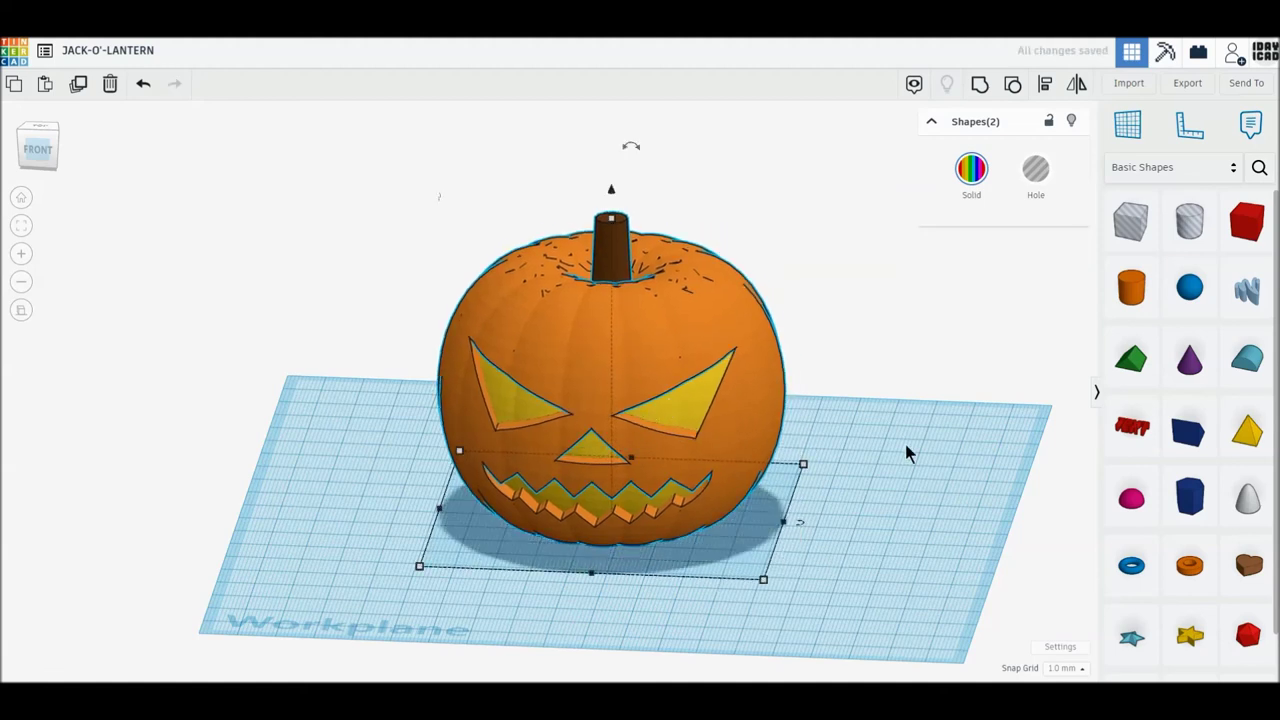
{"action": "left_click", "coordinate": [906, 449]}
{"action": "left_click", "coordinate": [677, 417]}
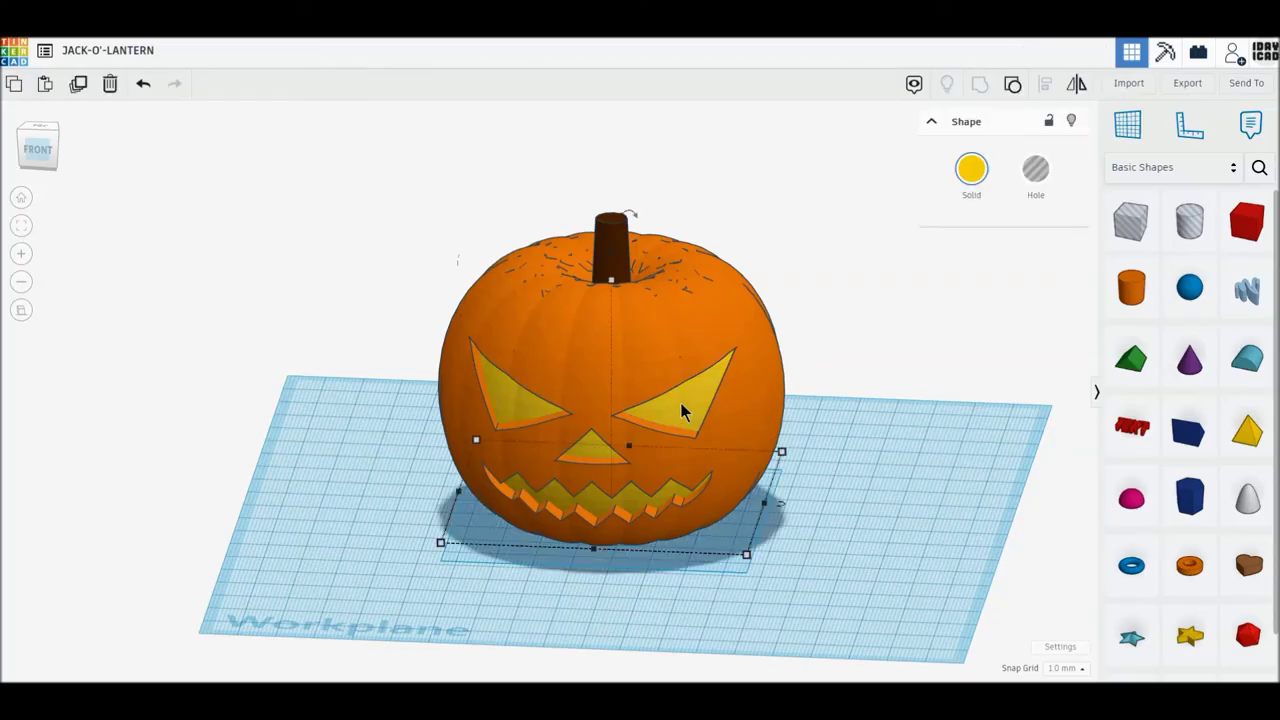
{"action": "left_click", "coordinate": [696, 333]}
{"action": "left_click", "coordinate": [800, 366]}
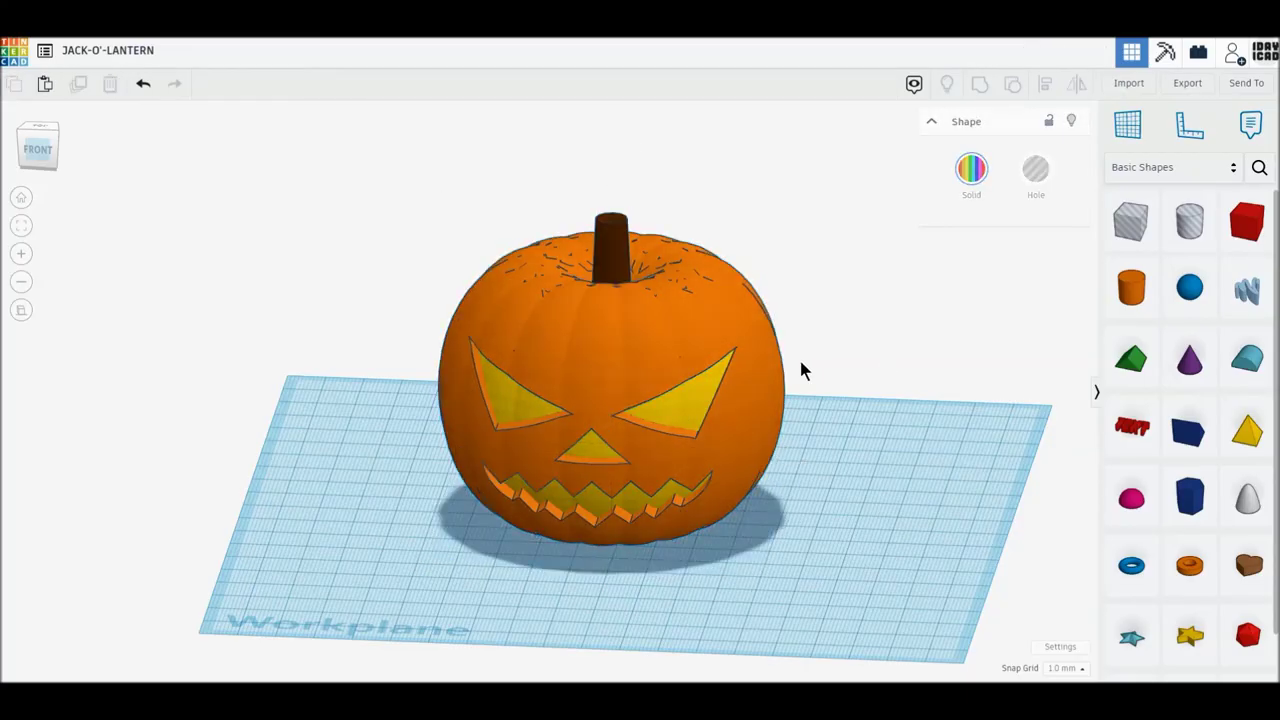
- Switch to perspective view and shift both pumpkins together slightly right and forward, towards the middle of the workplane
{"action": "left_click", "coordinate": [22, 312]}
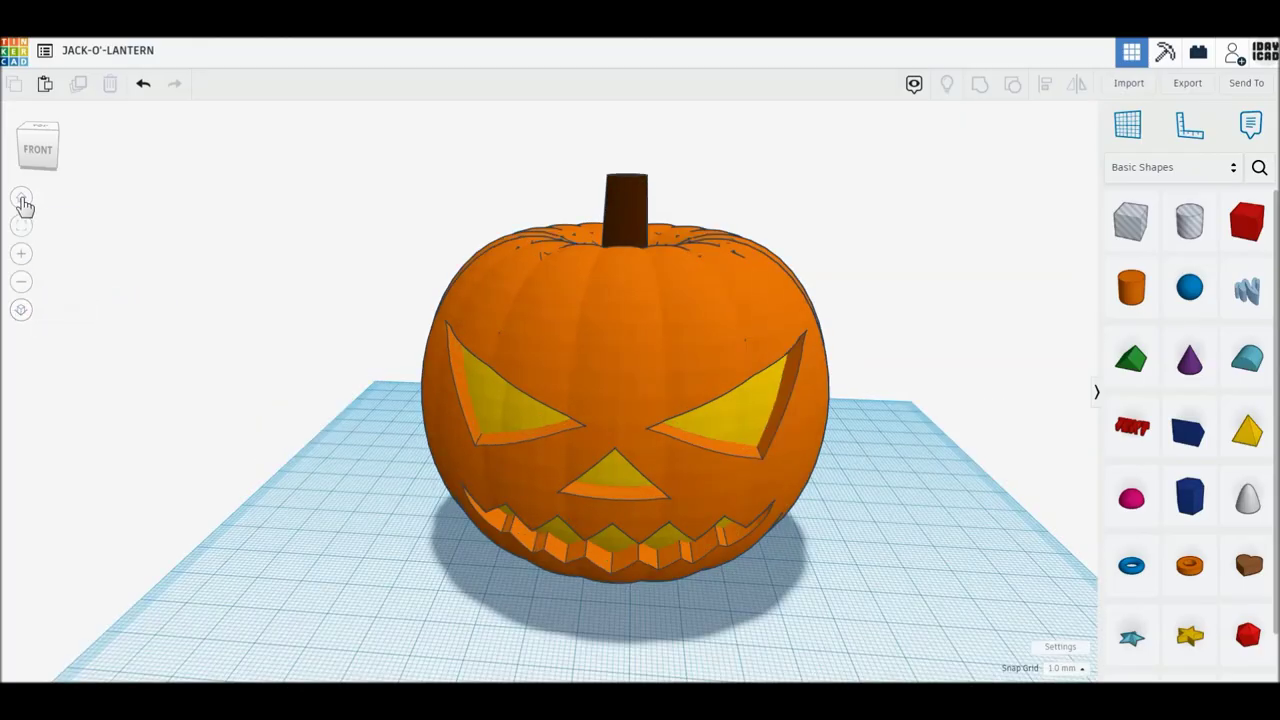
{"action": "right_click_drag", "start_coordinate": [63, 236], "coordinate": [337, 423]}
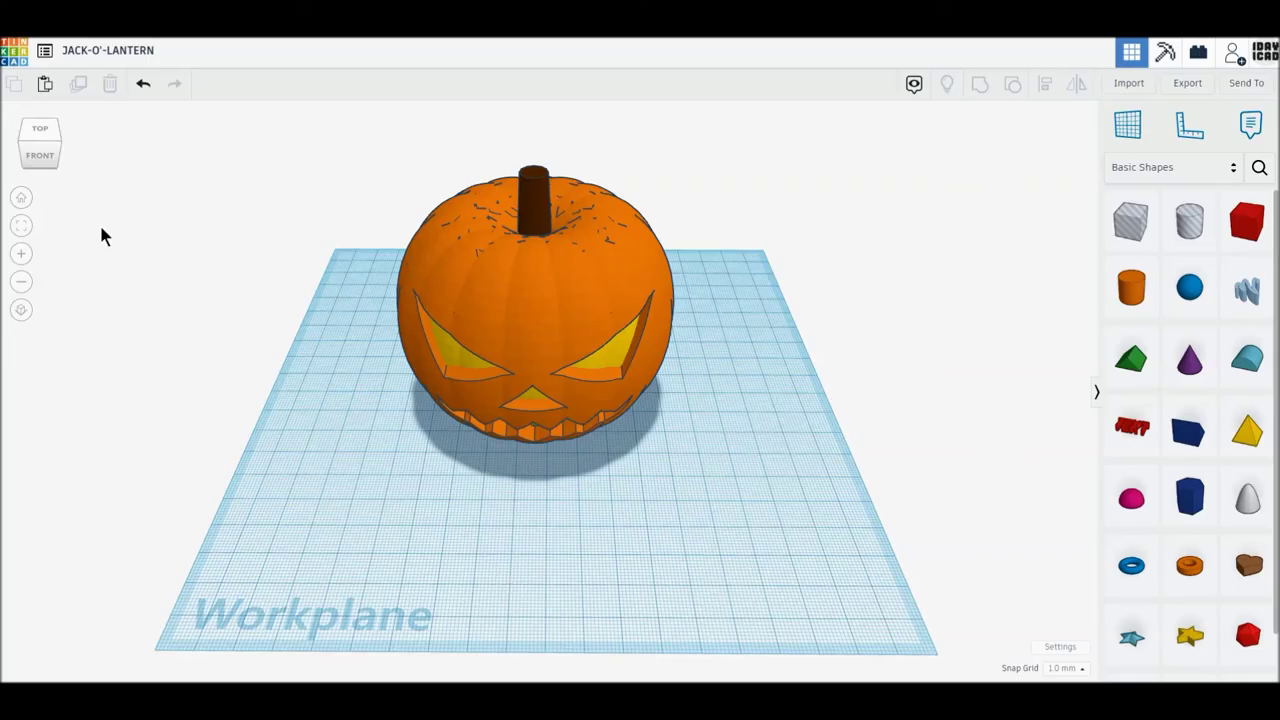
{"action": "left_click_drag", "start_coordinate": [297, 223], "coordinate": [622, 446]}
{"action": "left_click_drag", "start_coordinate": [558, 316], "coordinate": [570, 338]}
{"action": "left_click", "coordinate": [565, 590]}
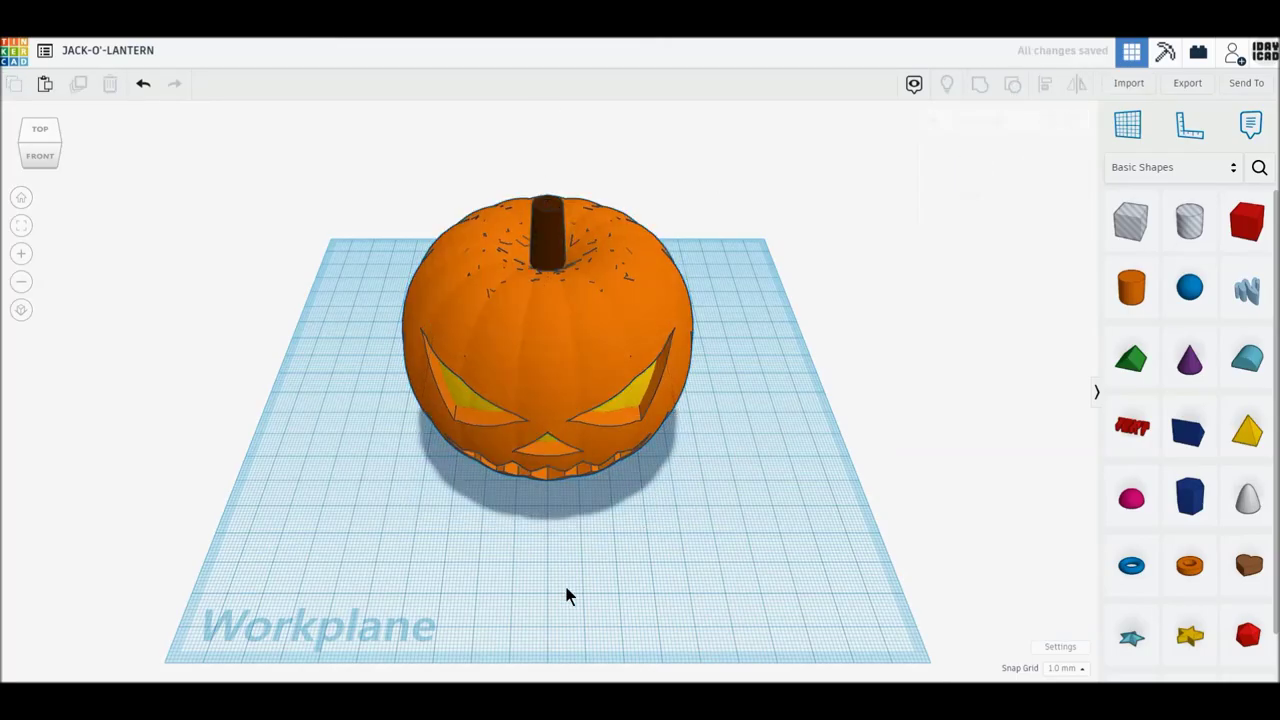
- Examine the finished jack-o'-lantern's carved eyes, nose and toothed mouth up close from the front
{"action": "right_click_drag", "start_coordinate": [546, 647], "coordinate": [547, 610]}
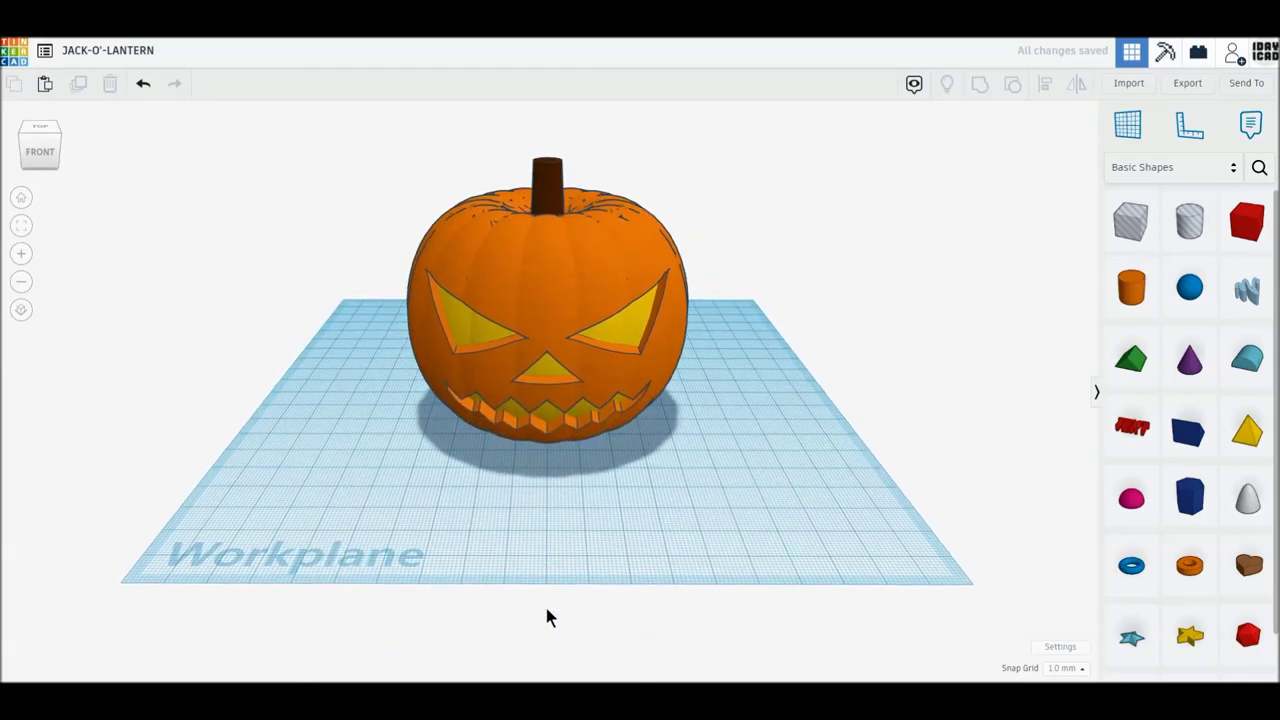
{"action": "scroll", "coordinate": [544, 616], "scroll_direction": "up", "scroll_amount": 1}
{"action": "scroll", "coordinate": [544, 616], "scroll_direction": "up", "scroll_amount": 3}
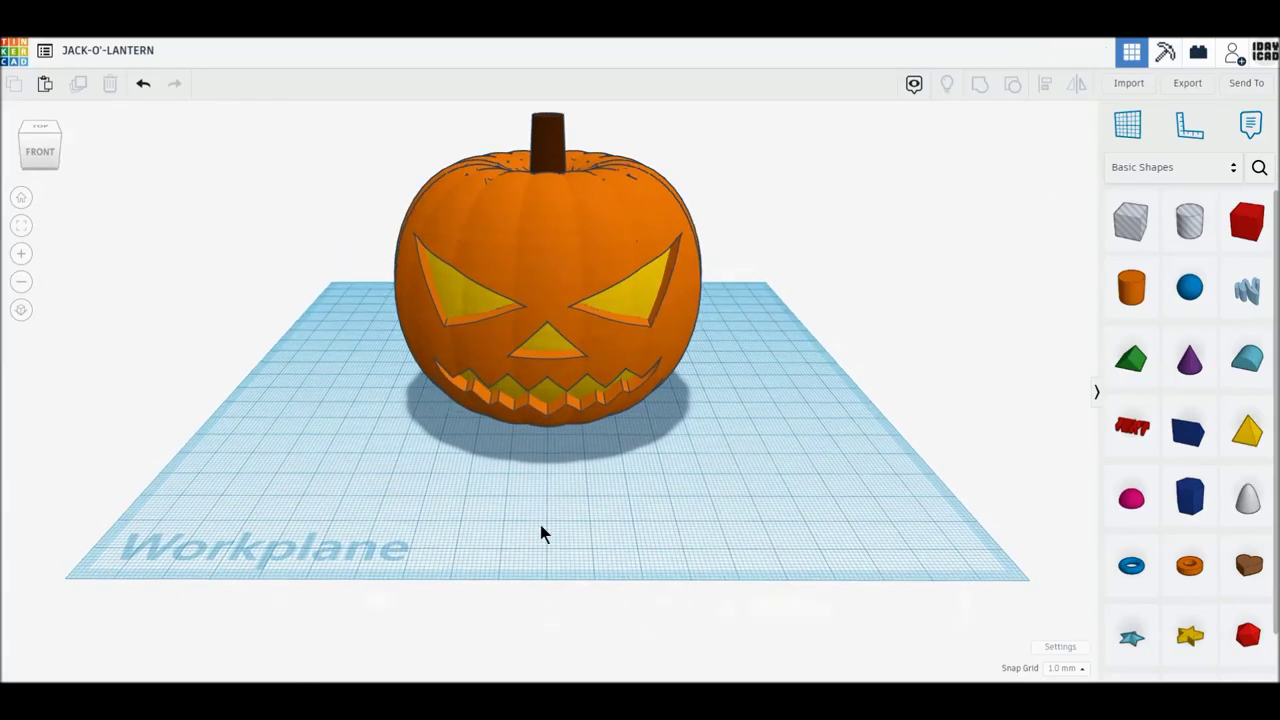
{"action": "scroll", "coordinate": [540, 615], "scroll_direction": "up", "scroll_amount": 3}
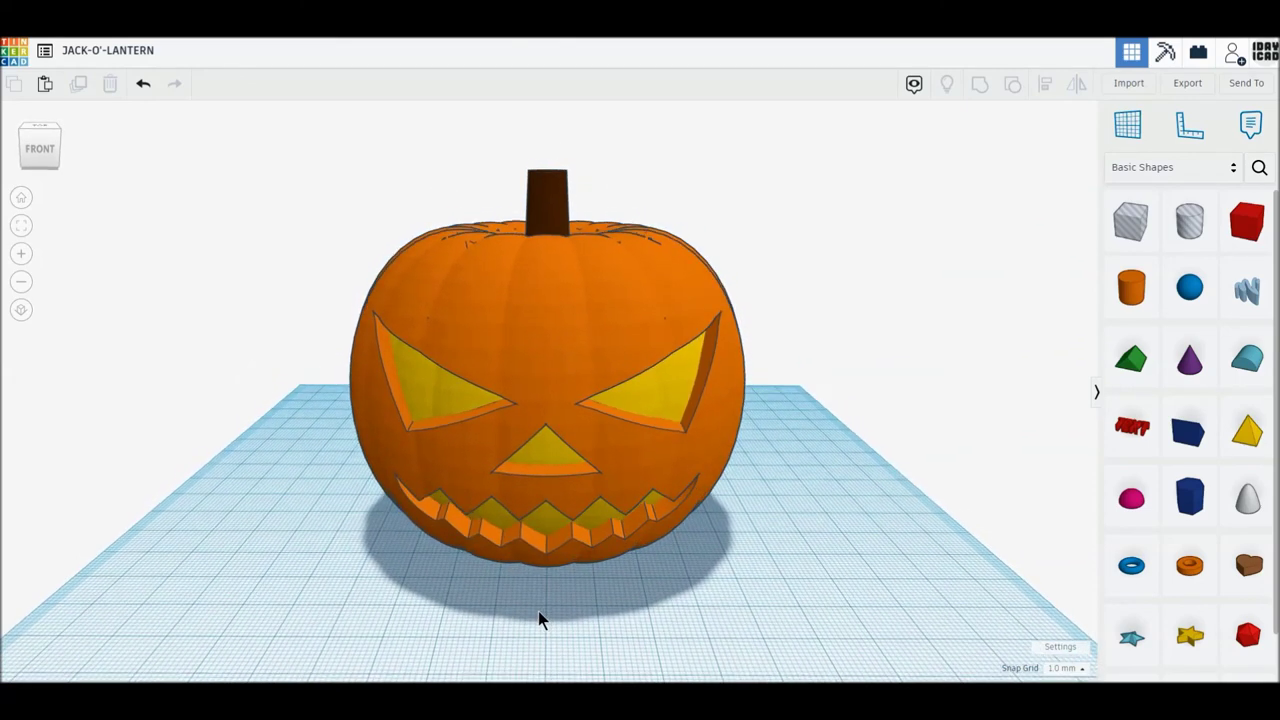
{"action": "right_click_drag", "start_coordinate": [530, 620], "coordinate": [509, 617]}
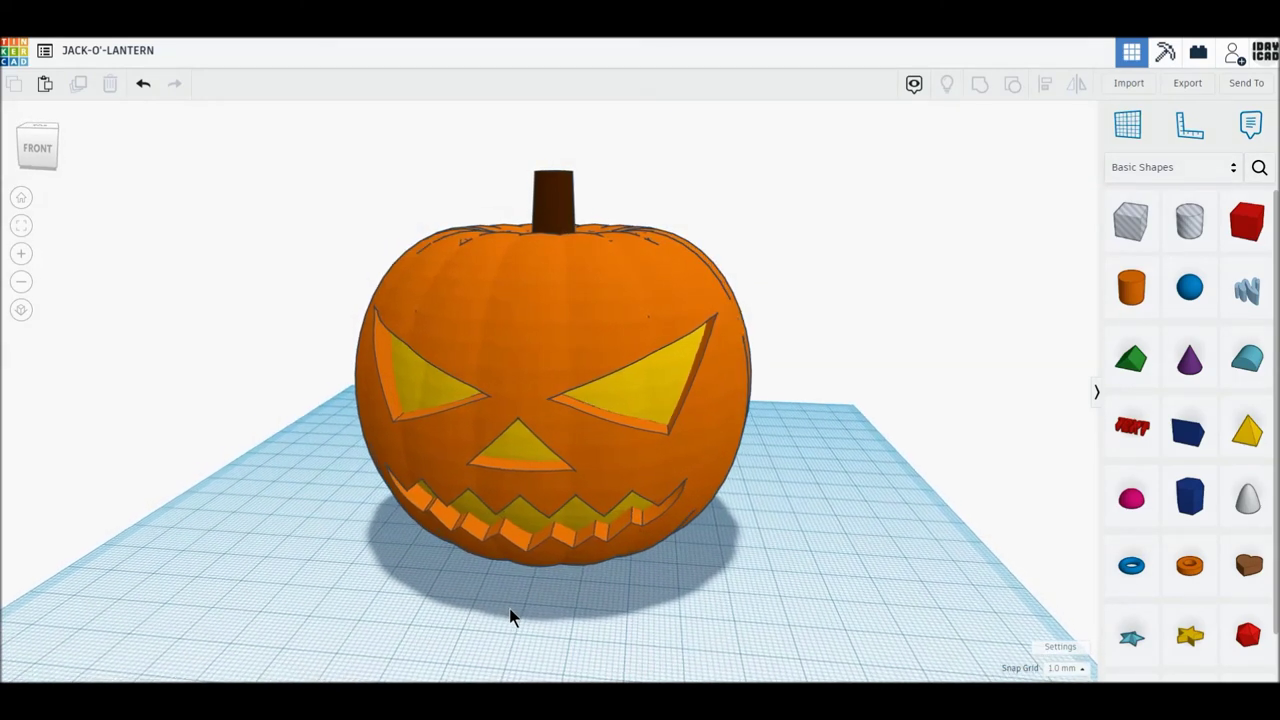
{"action": "scroll", "coordinate": [510, 610], "scroll_direction": "up", "scroll_amount": 2}
{"action": "scroll", "coordinate": [510, 615], "scroll_direction": "up", "scroll_amount": 2}
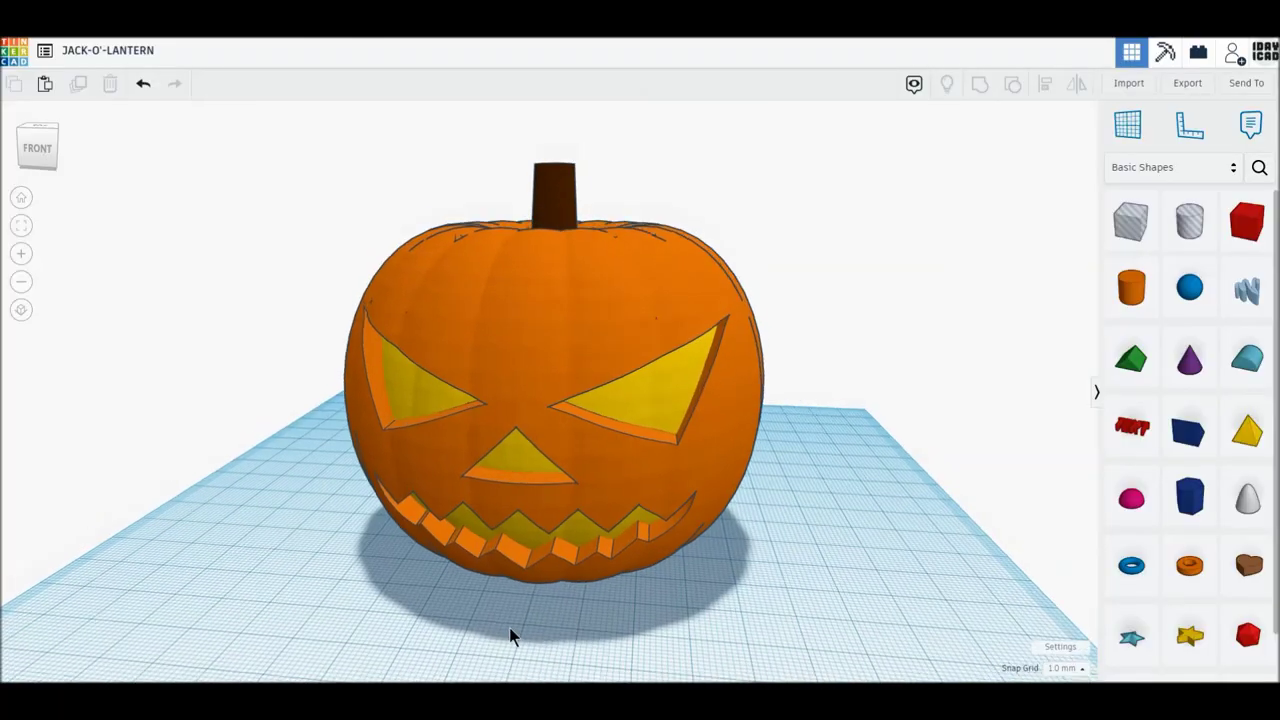
{"action": "scroll", "coordinate": [509, 637], "scroll_direction": "up", "scroll_amount": 2}
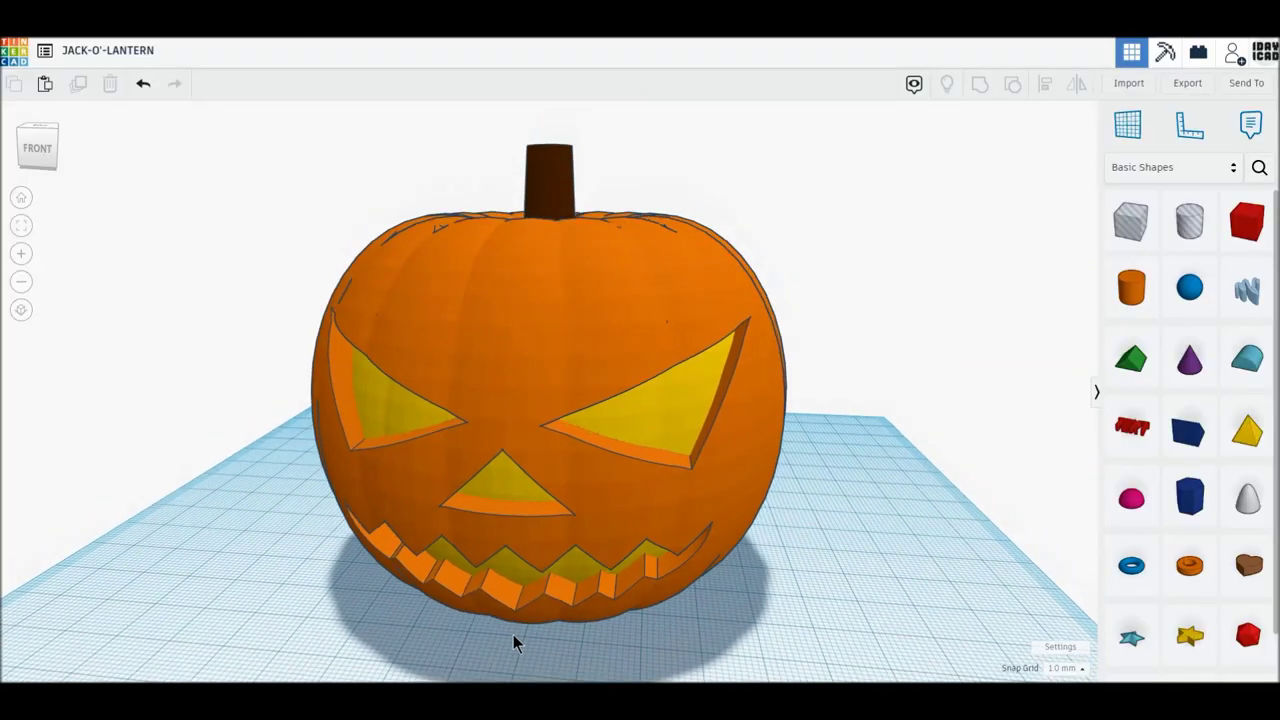
{"action": "mouse_move", "coordinate": [516, 645]}
{"action": "right_mouse_down"}
{"action": "mouse_move", "coordinate": [519, 628]}
{"action": "mouse_move", "coordinate": [516, 656]}
{"action": "mouse_move", "coordinate": [514, 634]}
{"action": "right_mouse_up"}
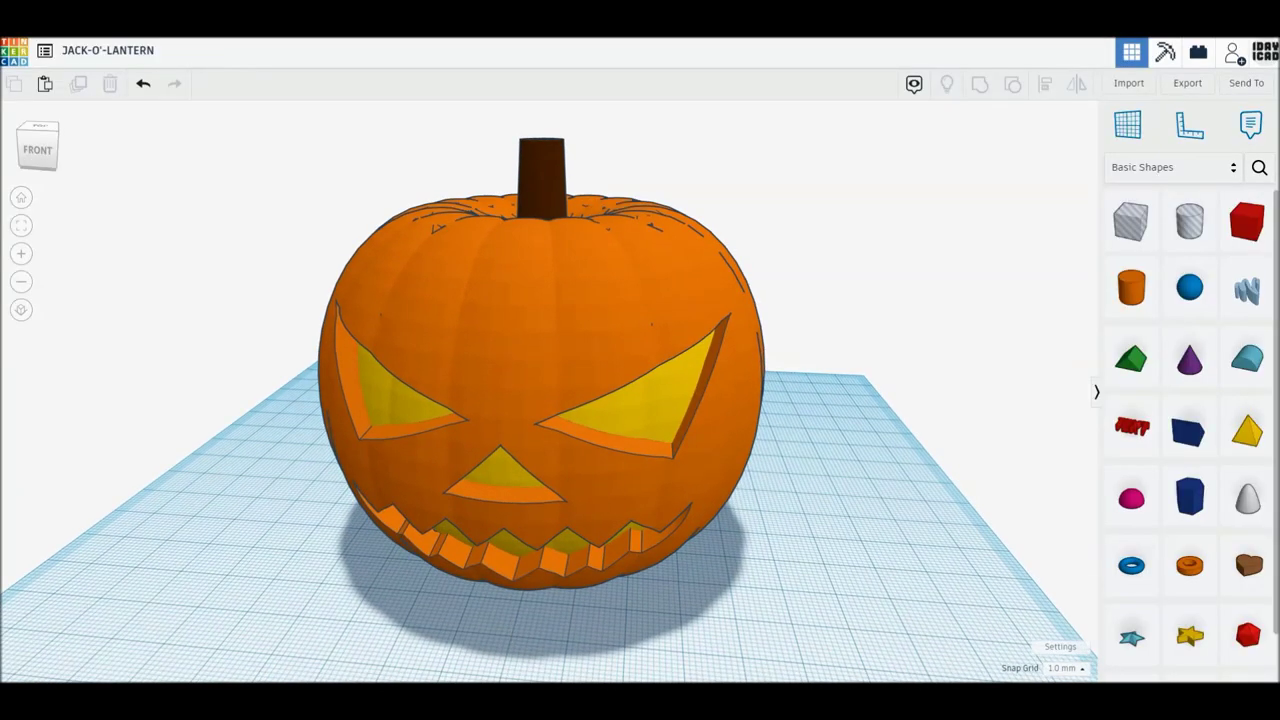